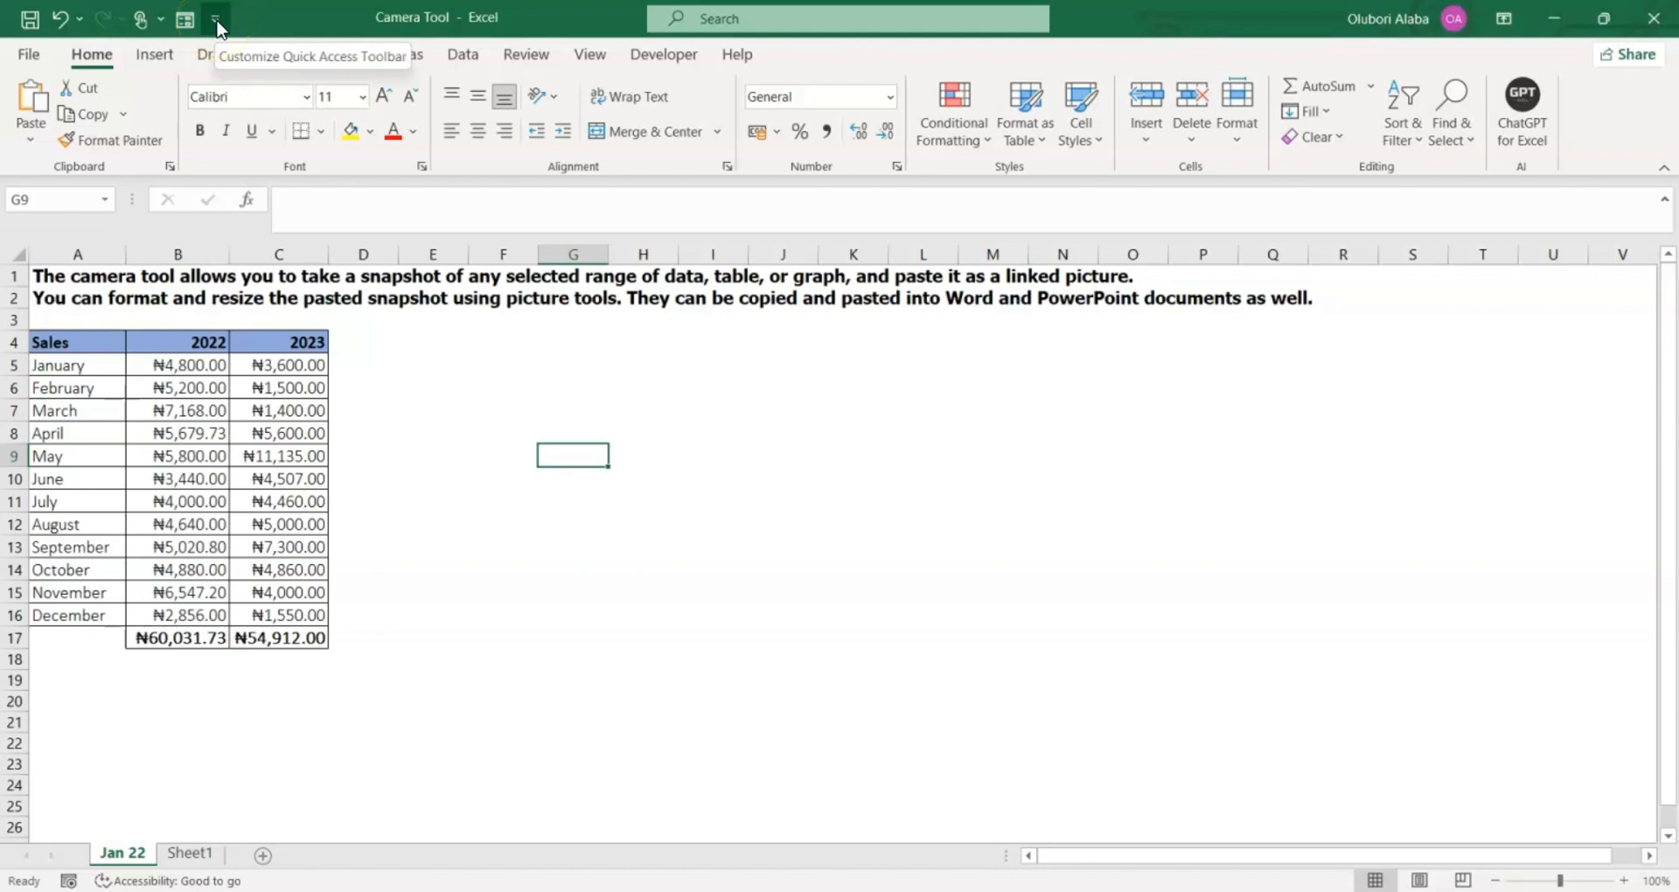
Open the Quick Access Toolbar customization options and select Camera among the Commands Not in the Ribbon.
click(216, 21)
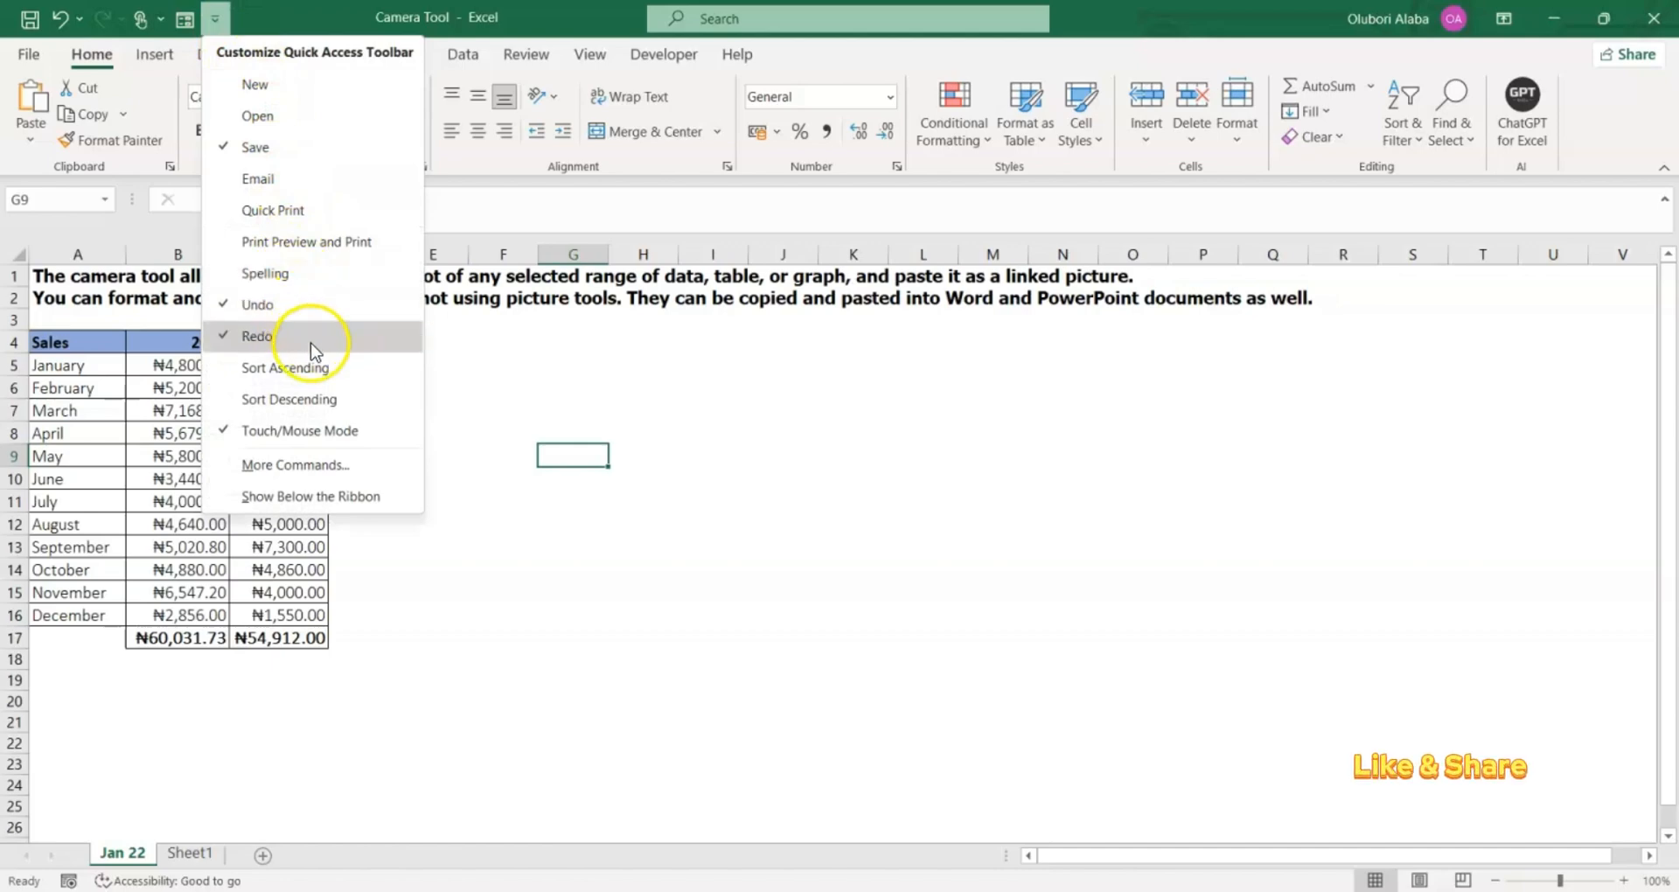
click(303, 462)
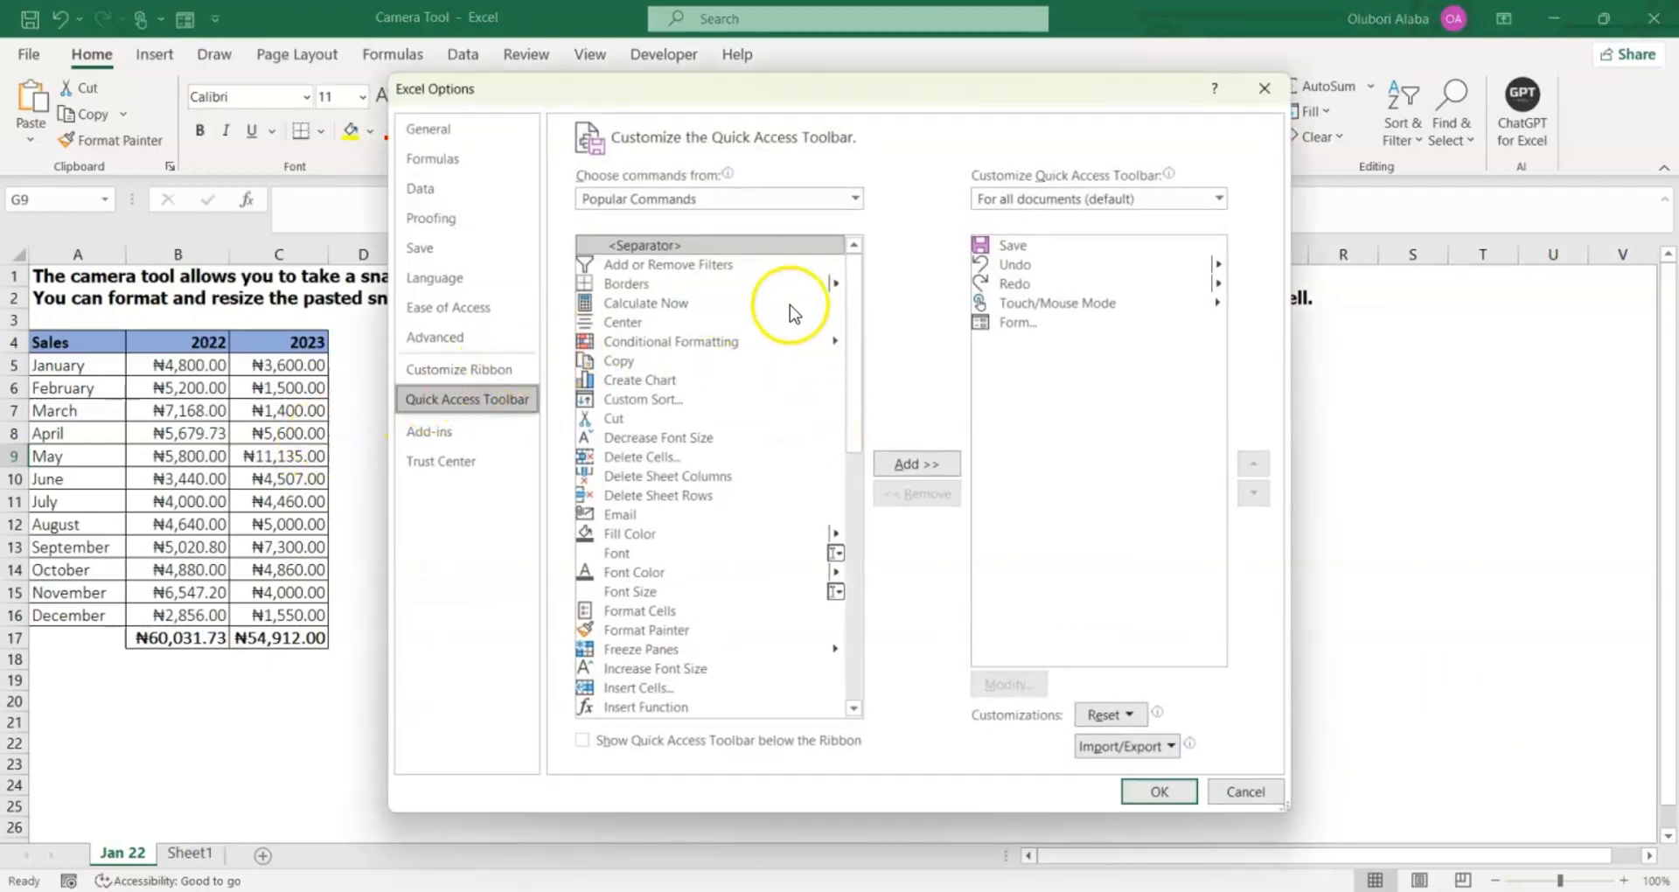
drag(851, 344, 830, 286)
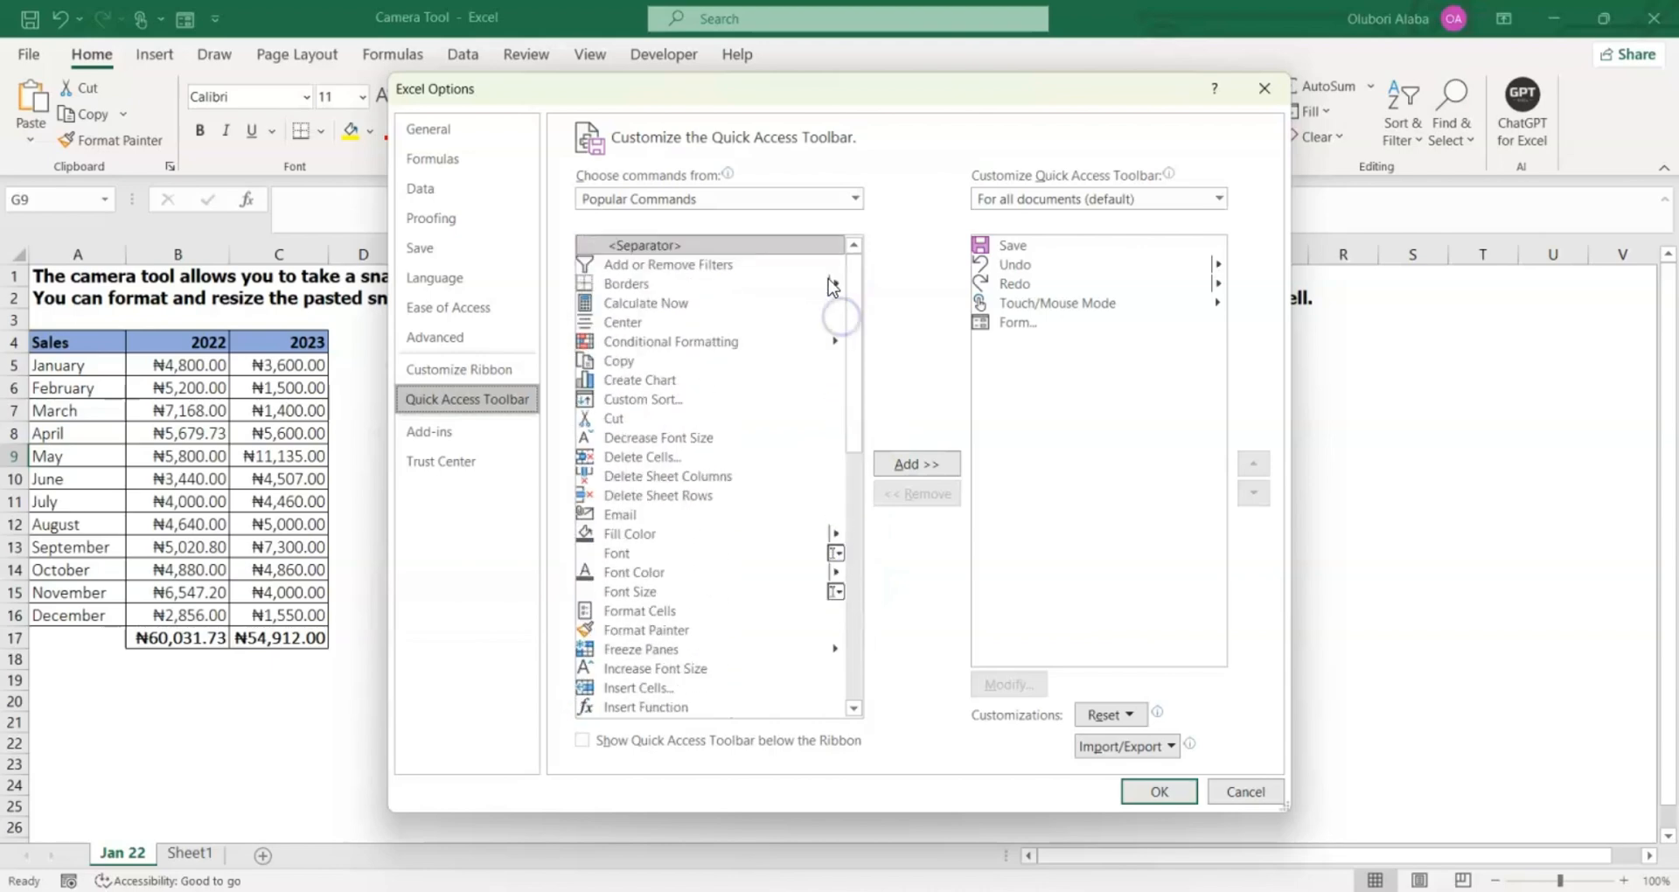
click(855, 200)
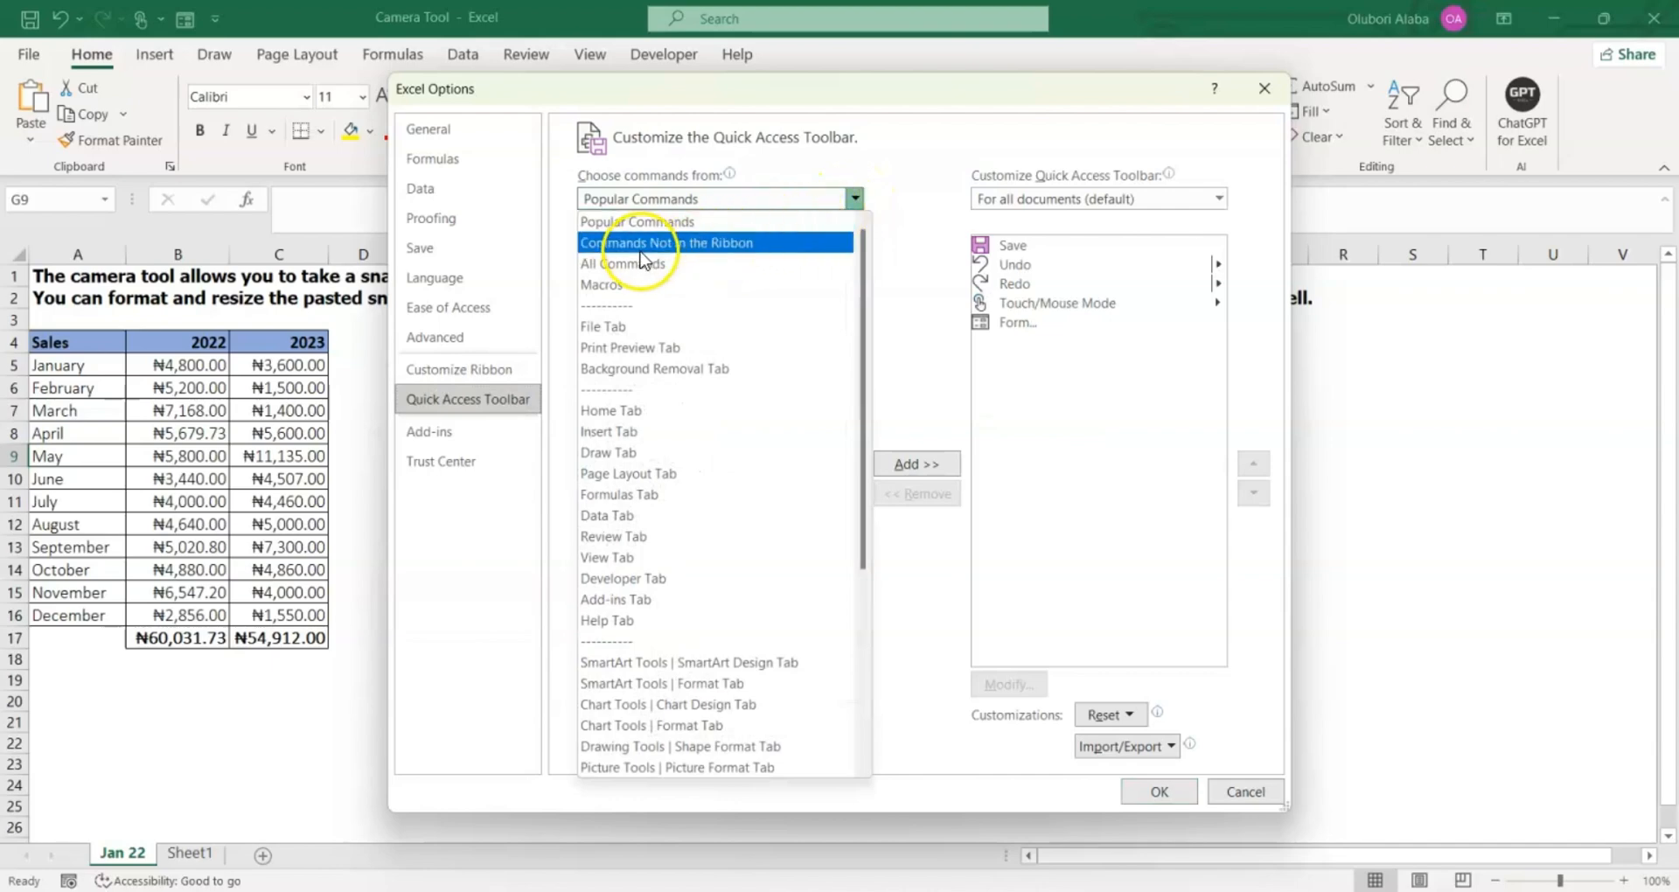
click(698, 244)
scroll(690, 367, down, 5)
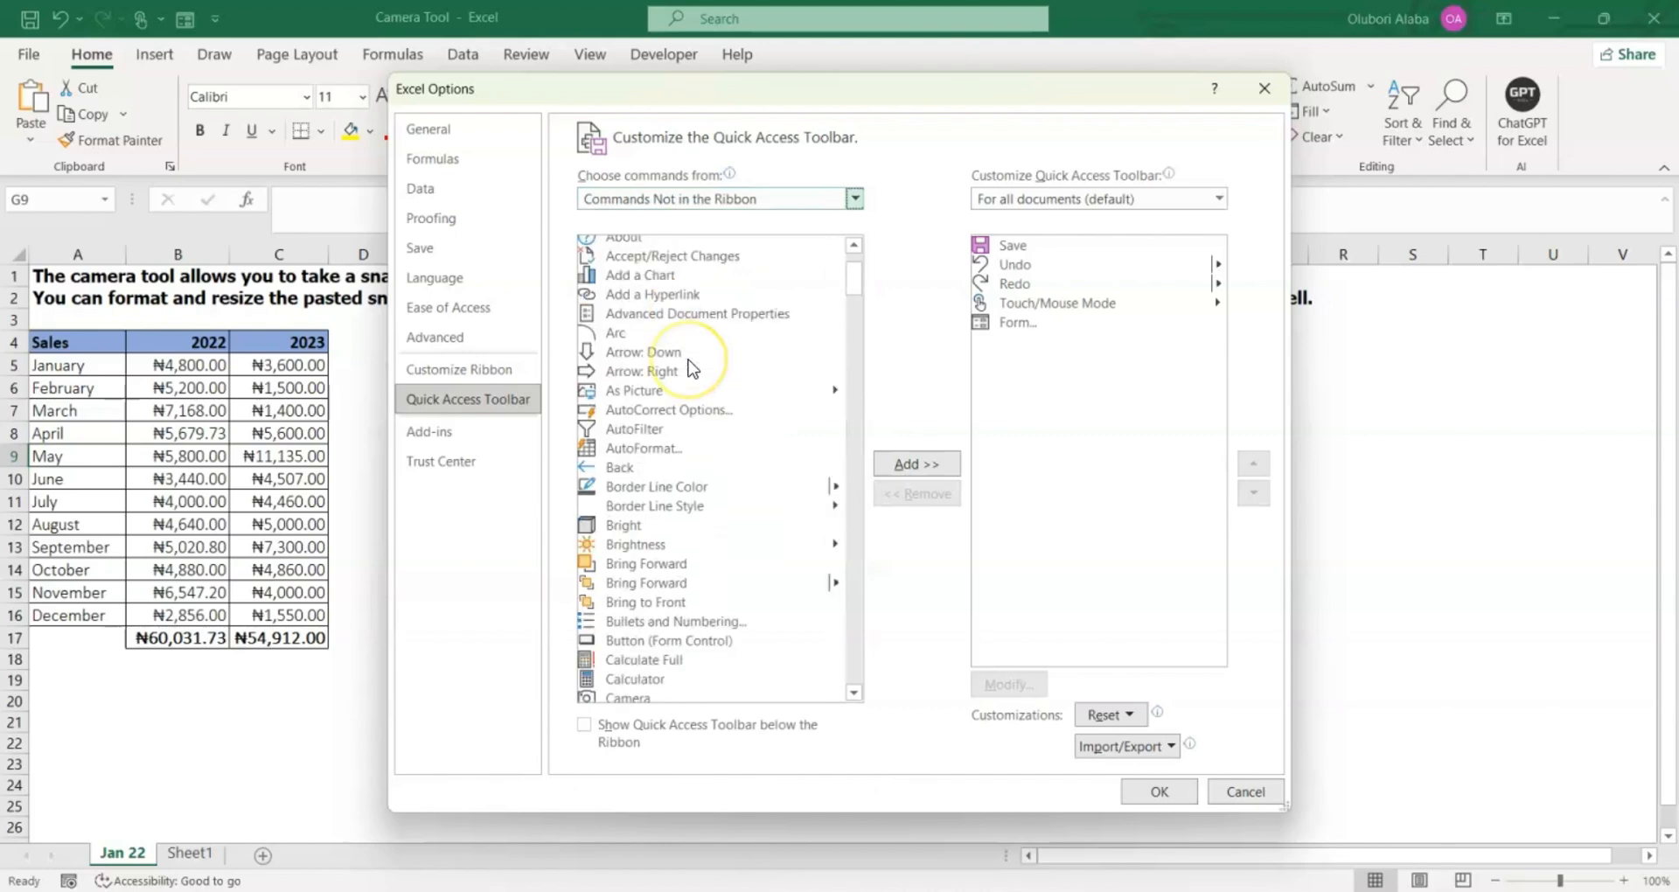
scroll(691, 367, down, 3)
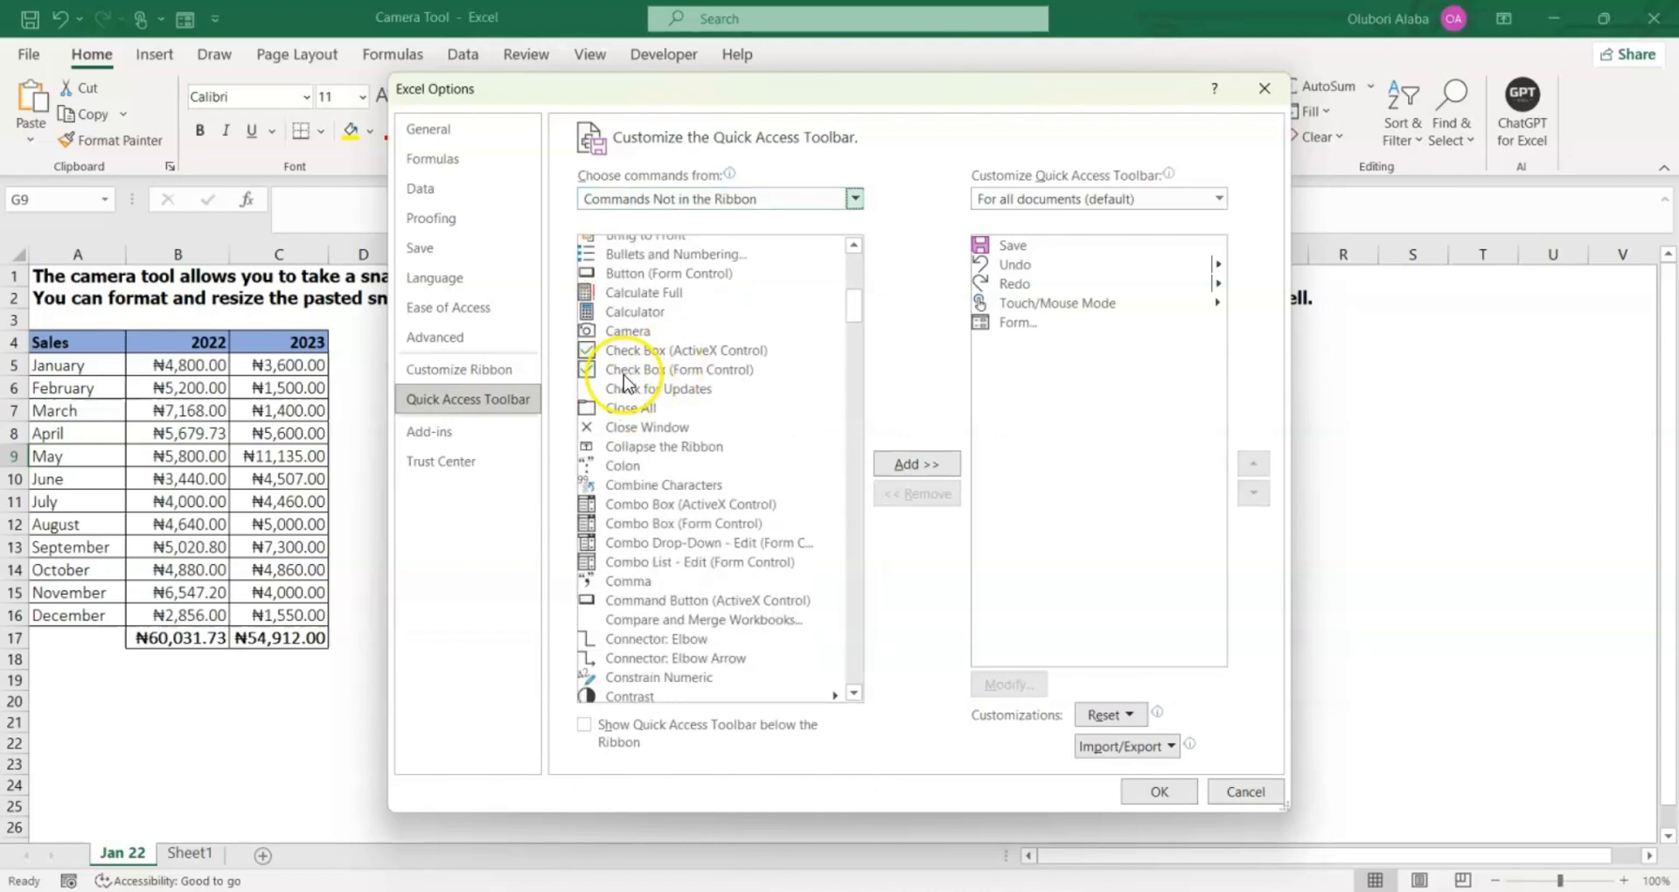
click(626, 339)
click(627, 332)
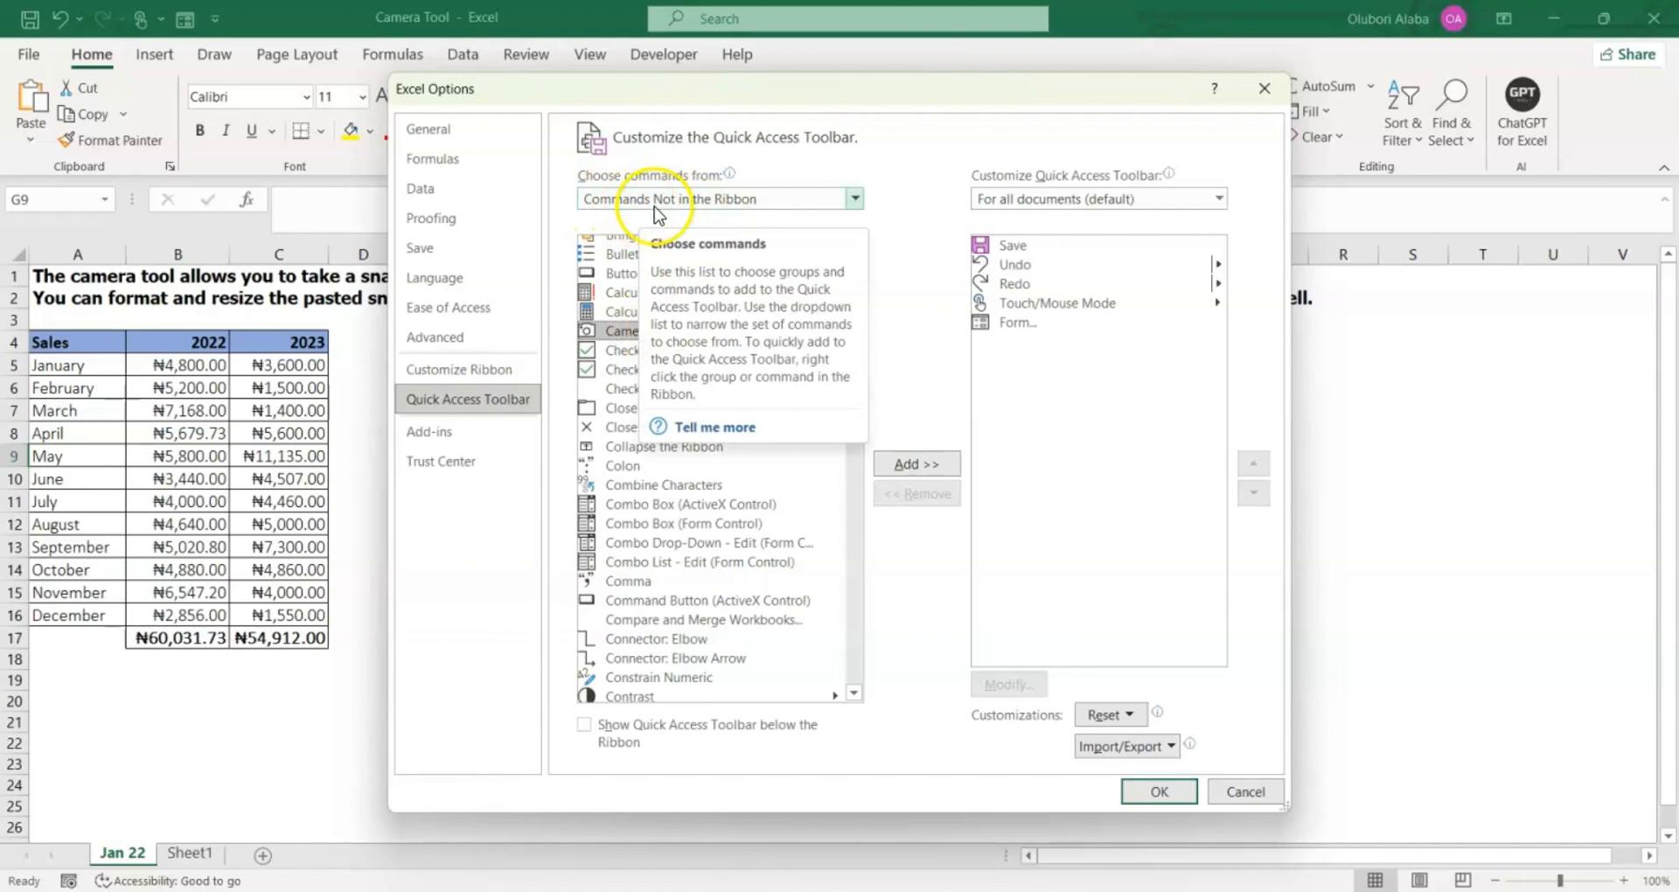
Add the Camera command from the All Commands list to the Quick Access Toolbar for all documents and apply the change.
click(750, 199)
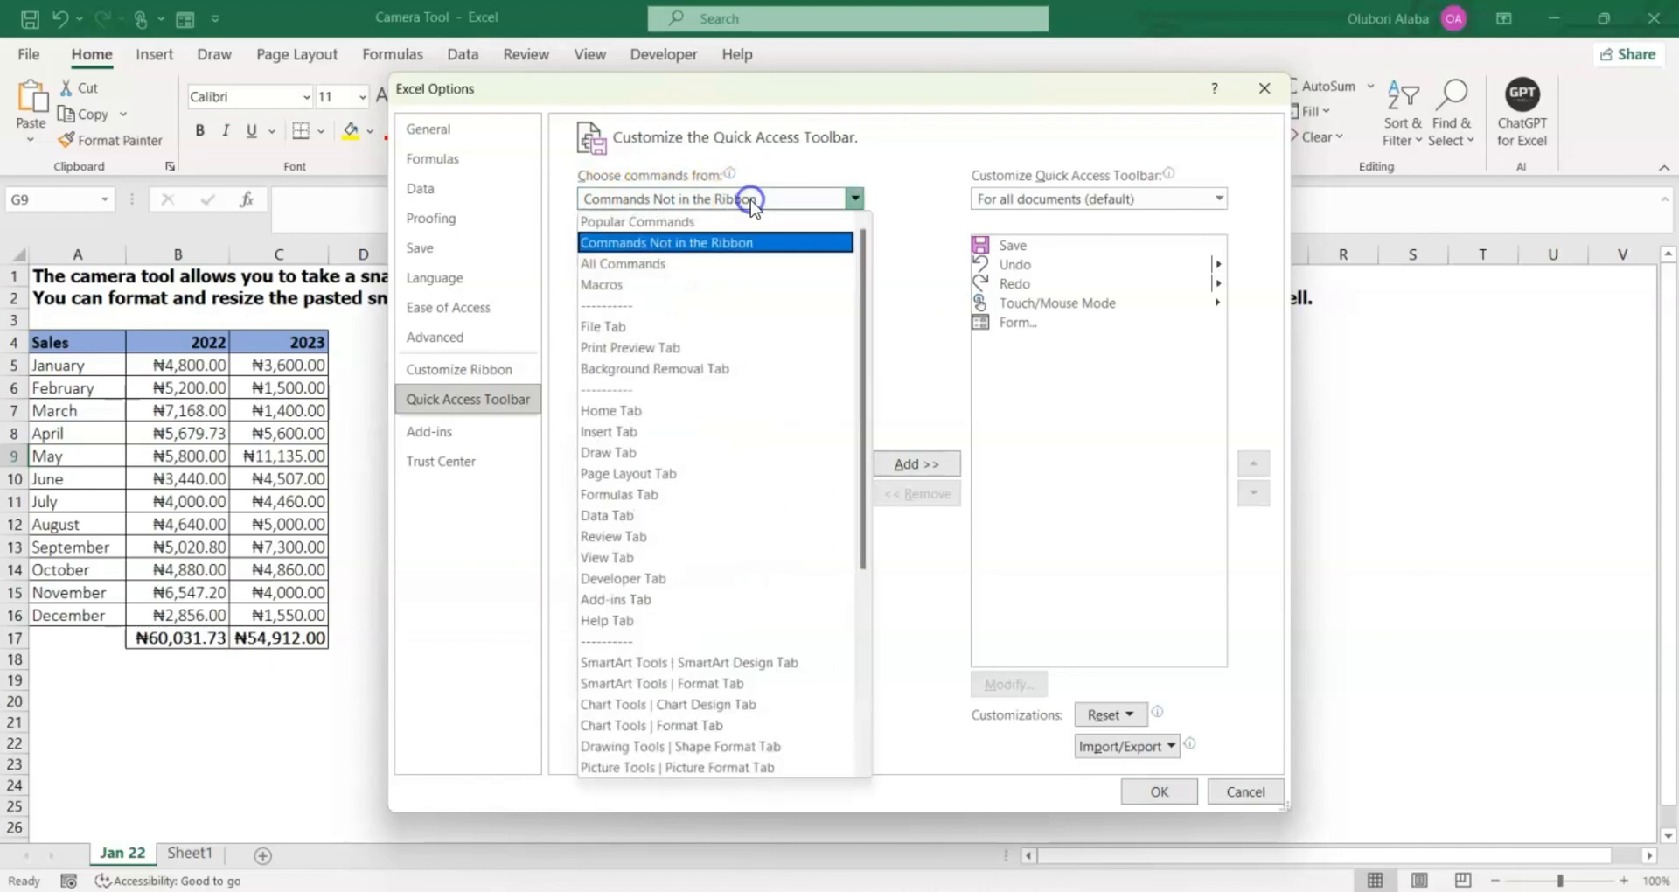
click(678, 244)
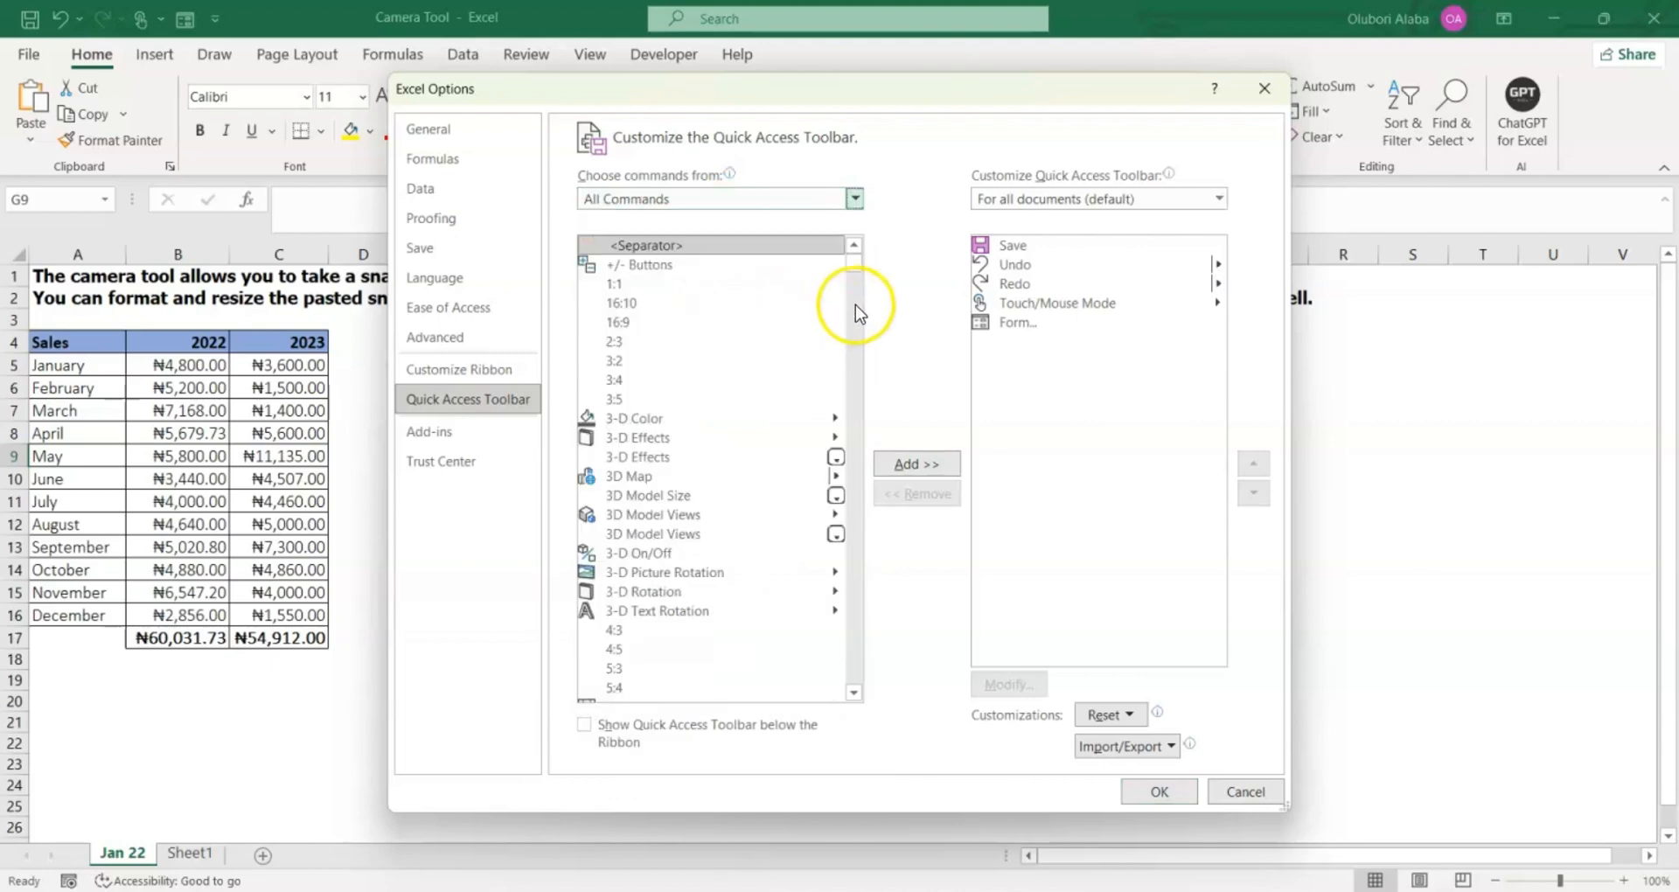
drag(854, 273, 832, 336)
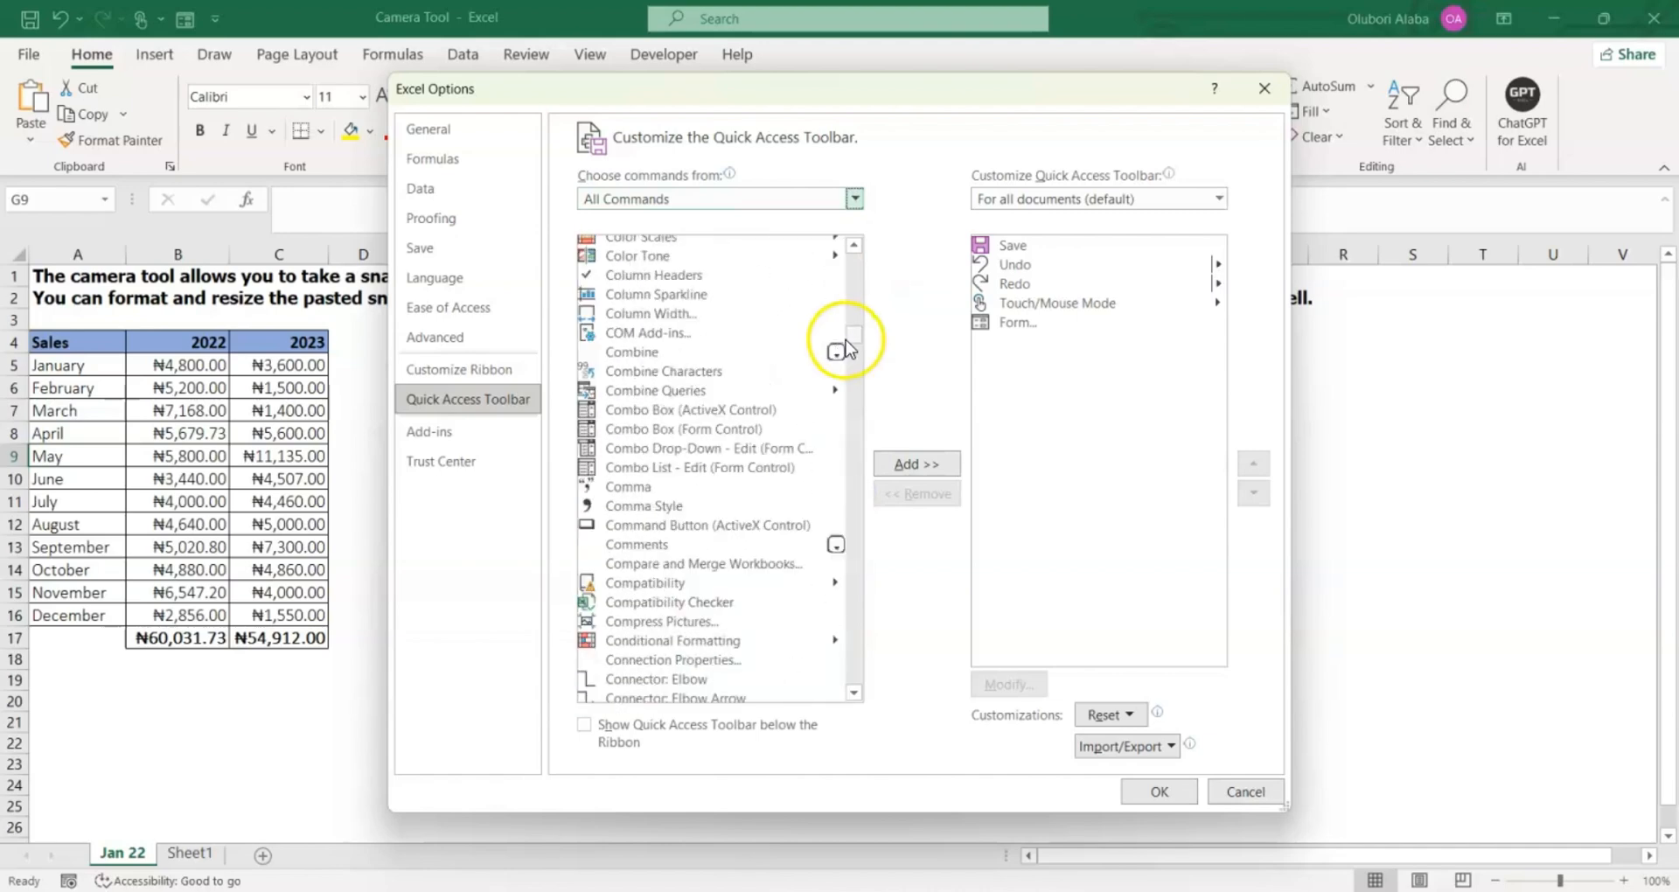
click(855, 331)
drag(855, 331, 859, 338)
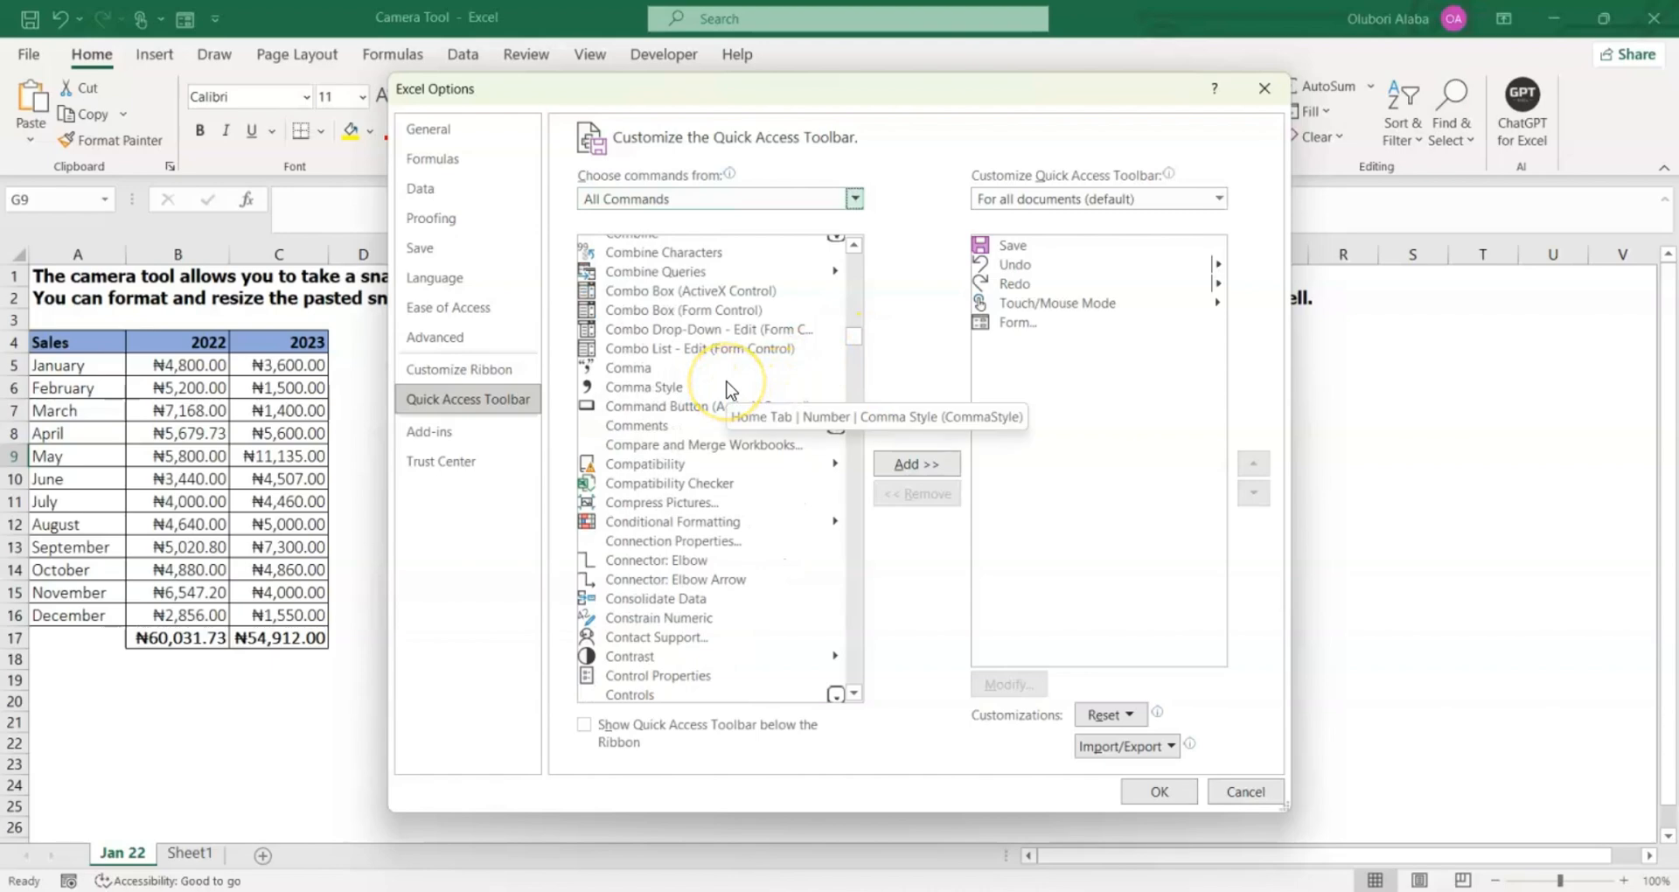
scroll(725, 390, up, 12)
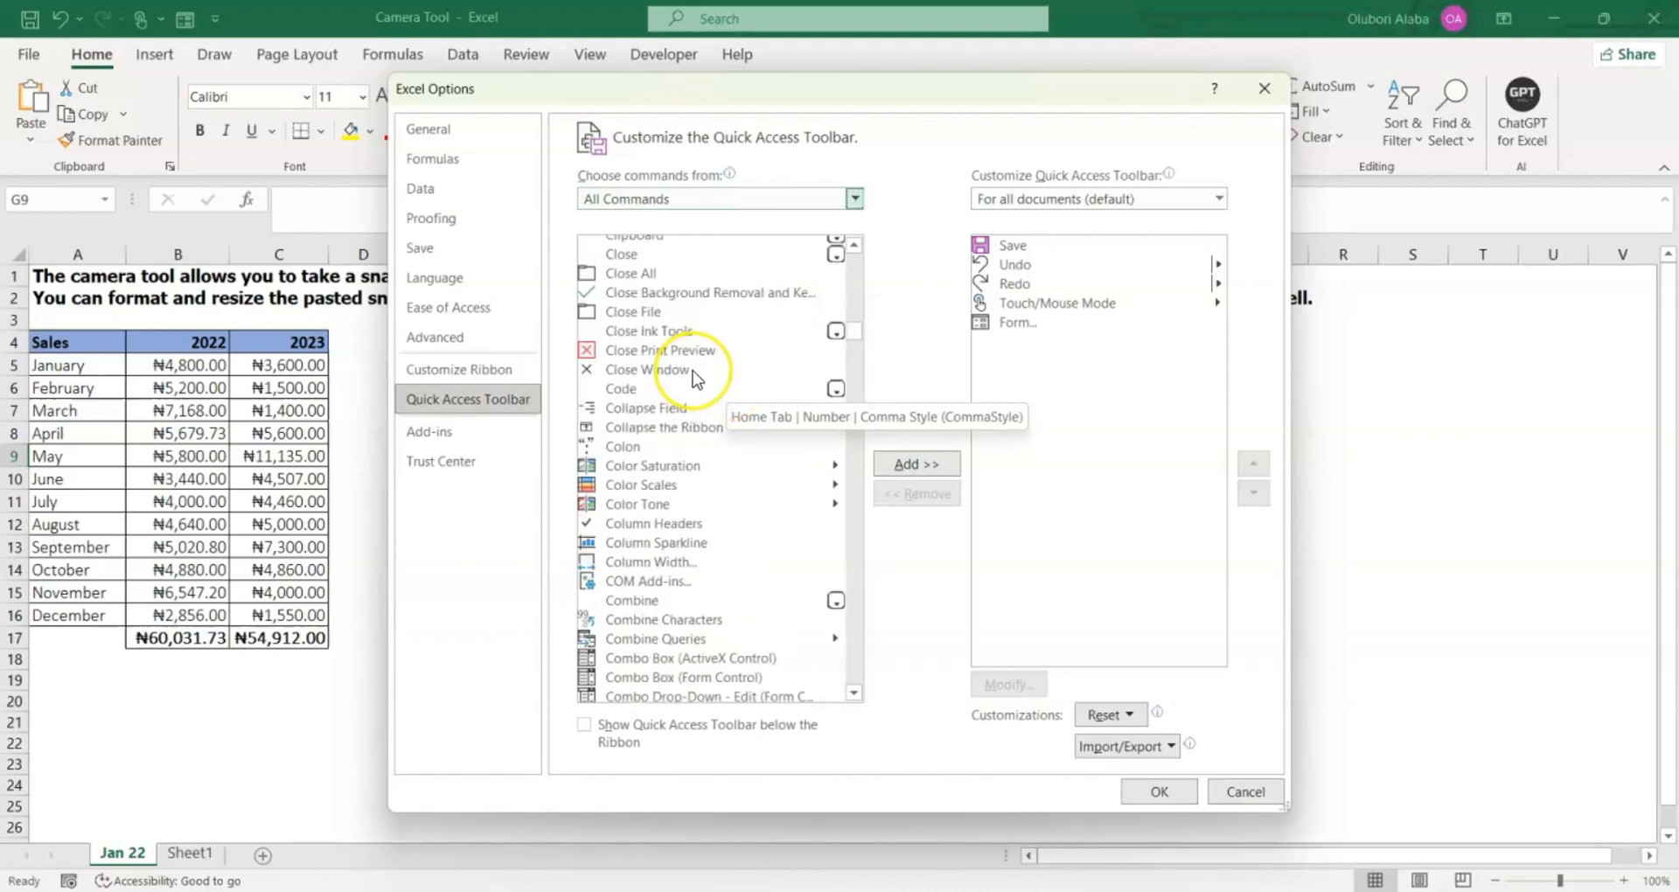
scroll(675, 382, up, 6)
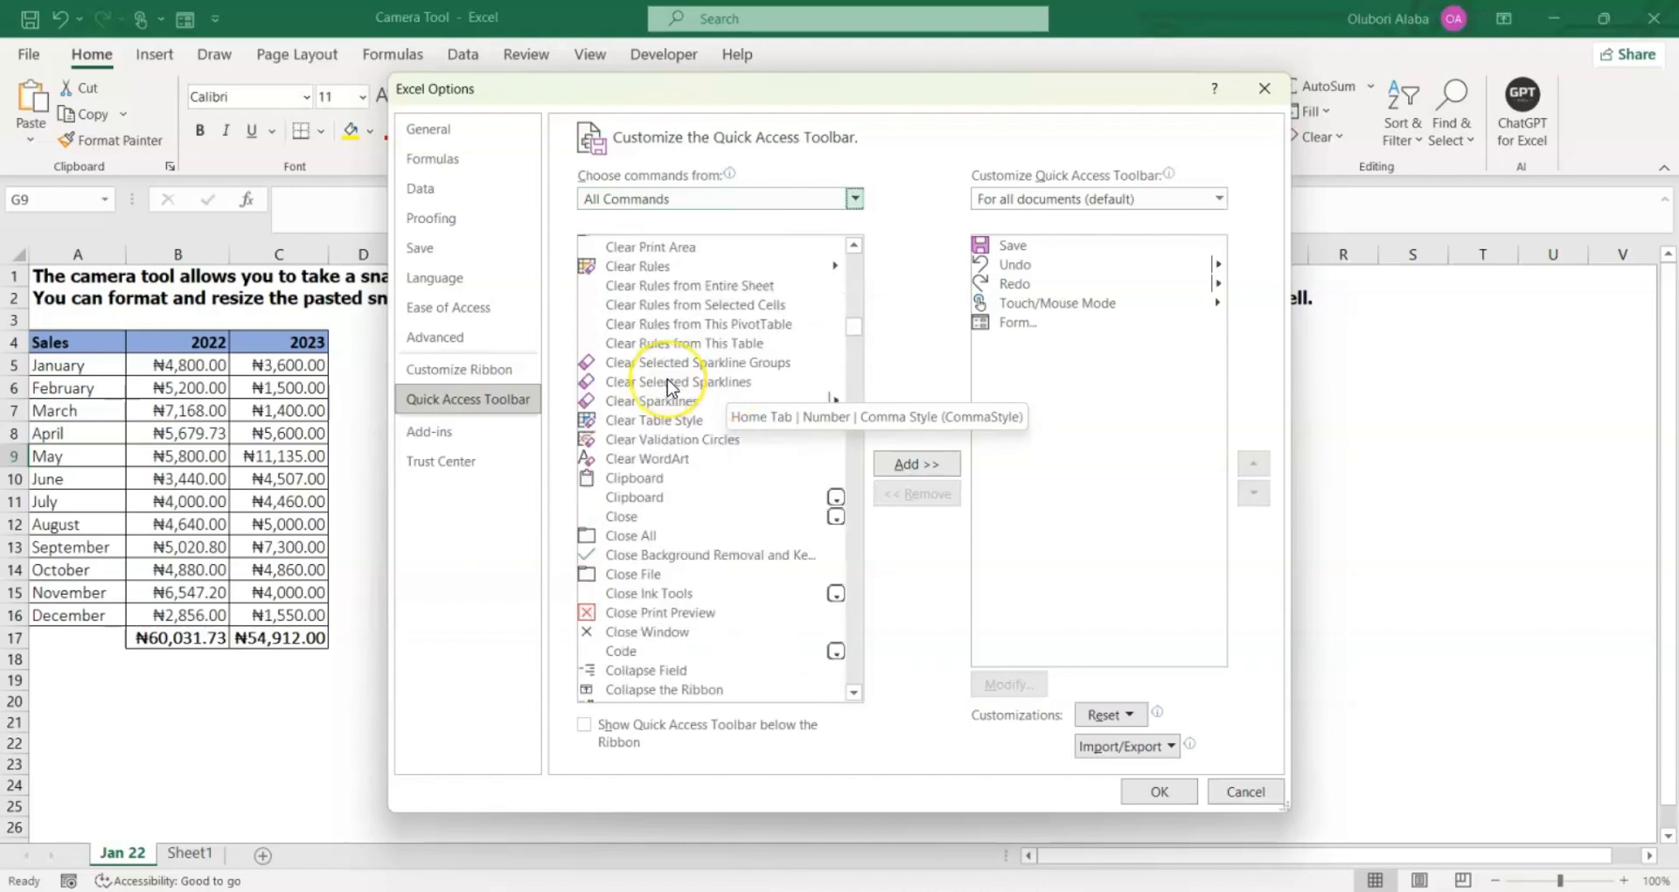
scroll(669, 385, up, 12)
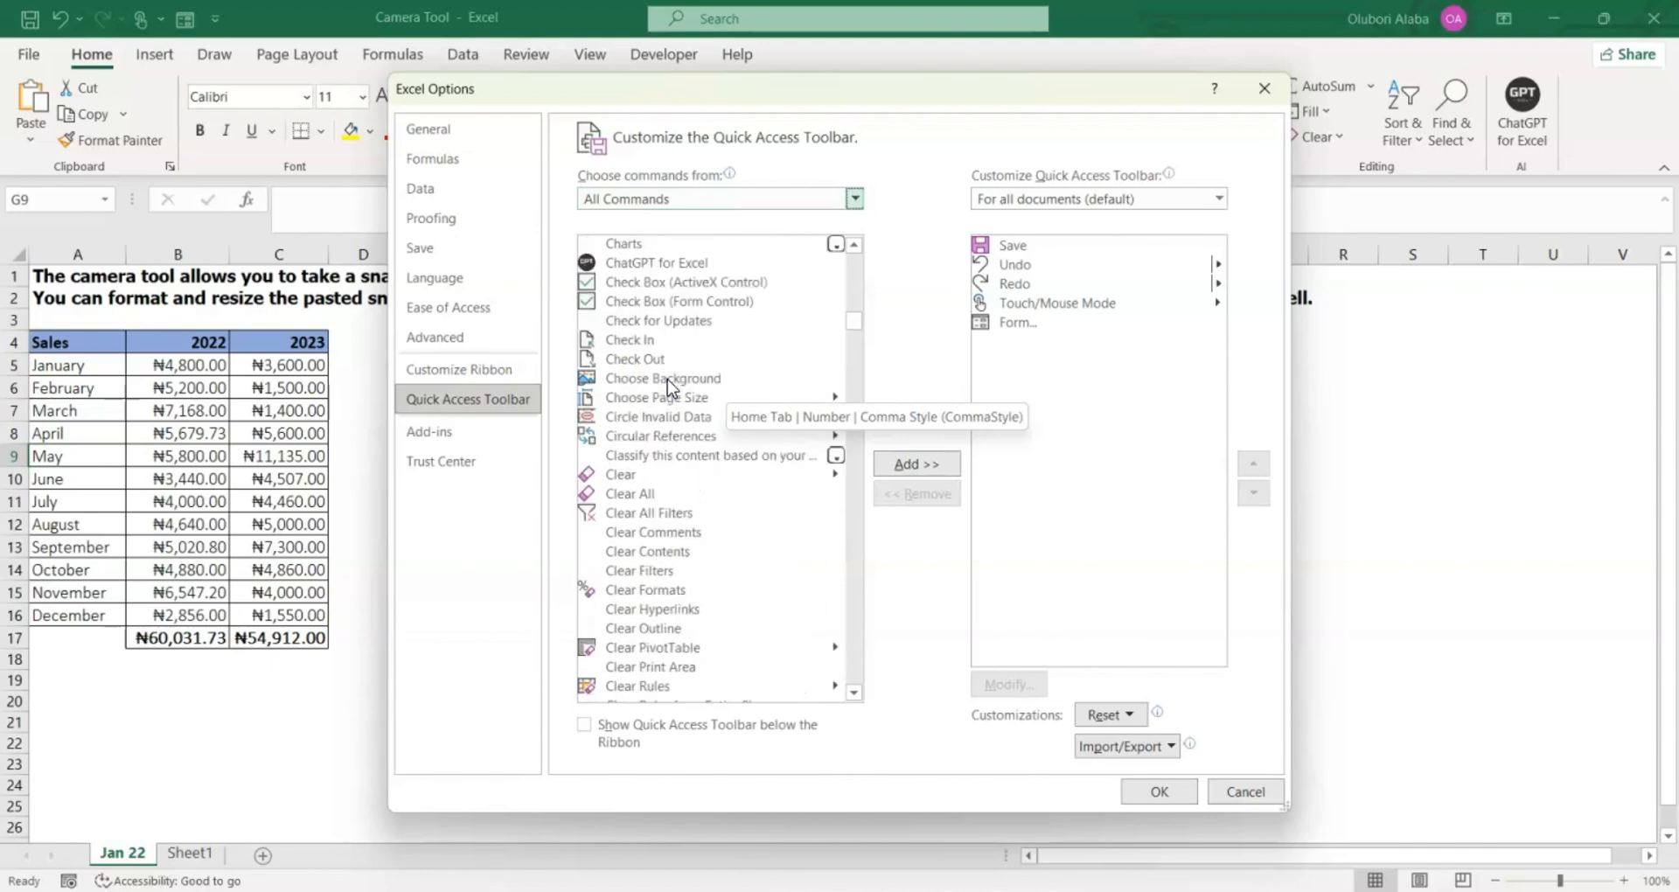
scroll(668, 382, up, 15)
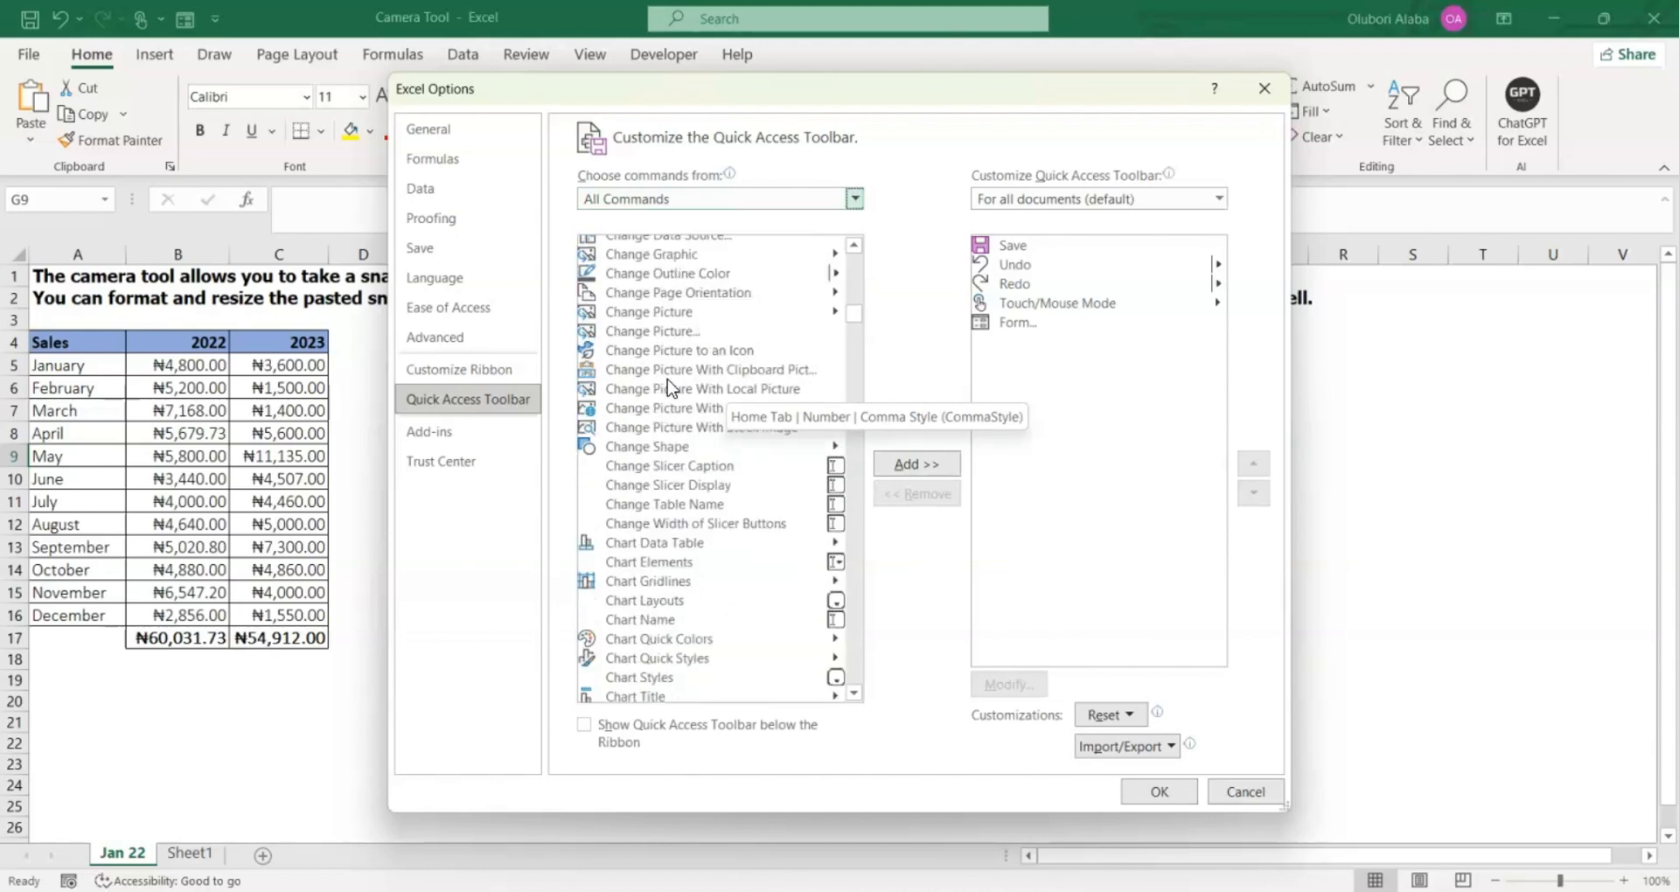
scroll(668, 380, up, 3)
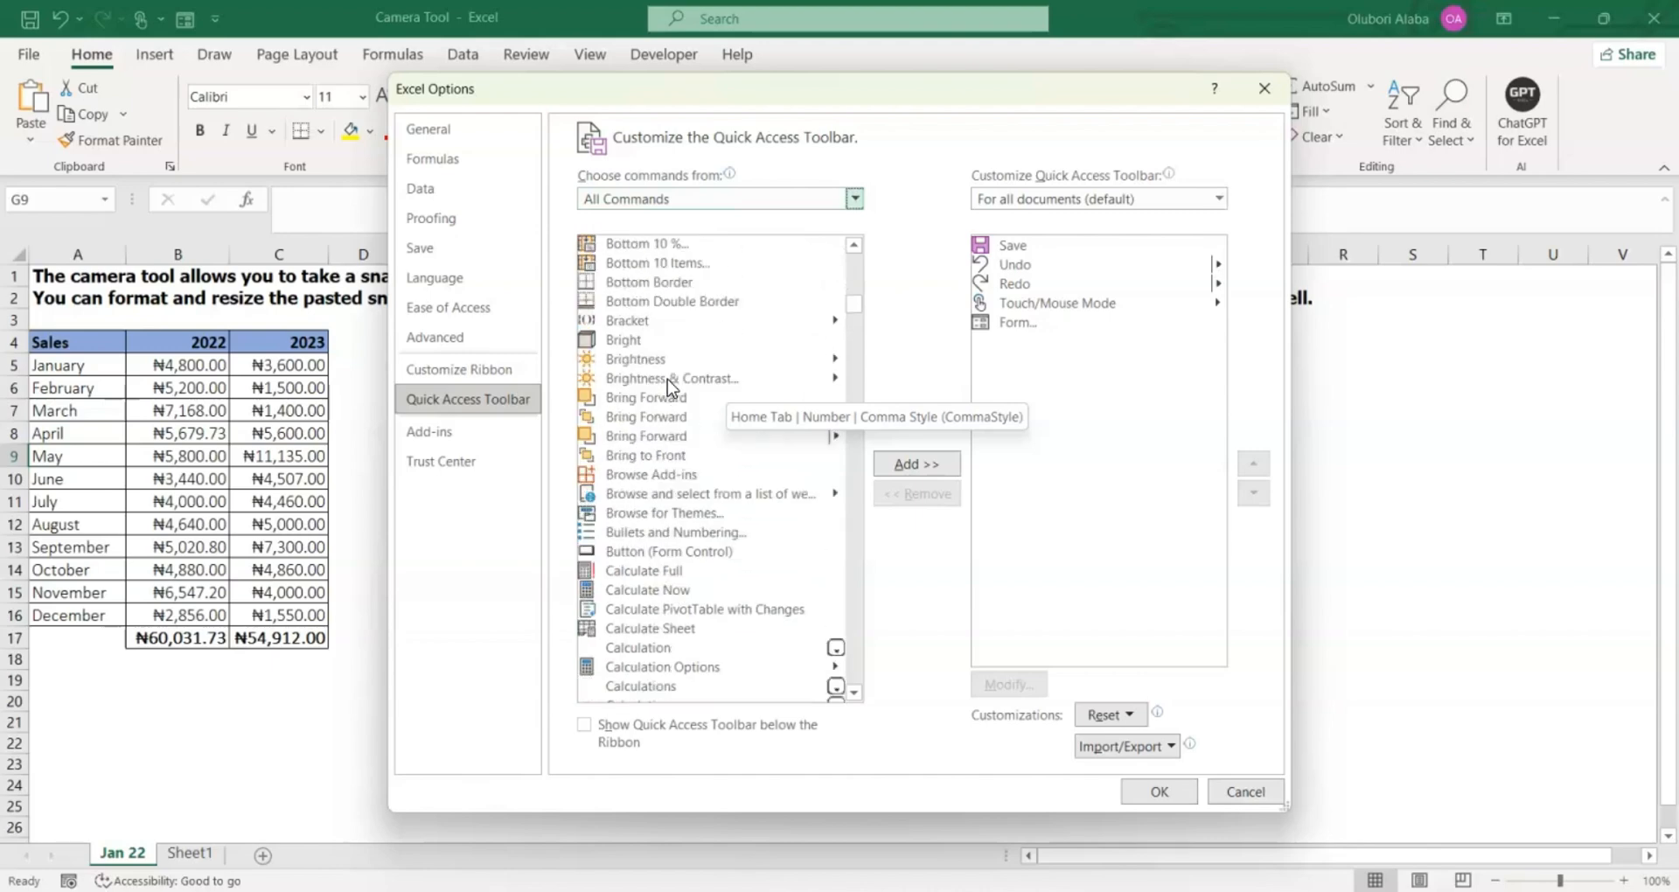
scroll(664, 582, down, 1)
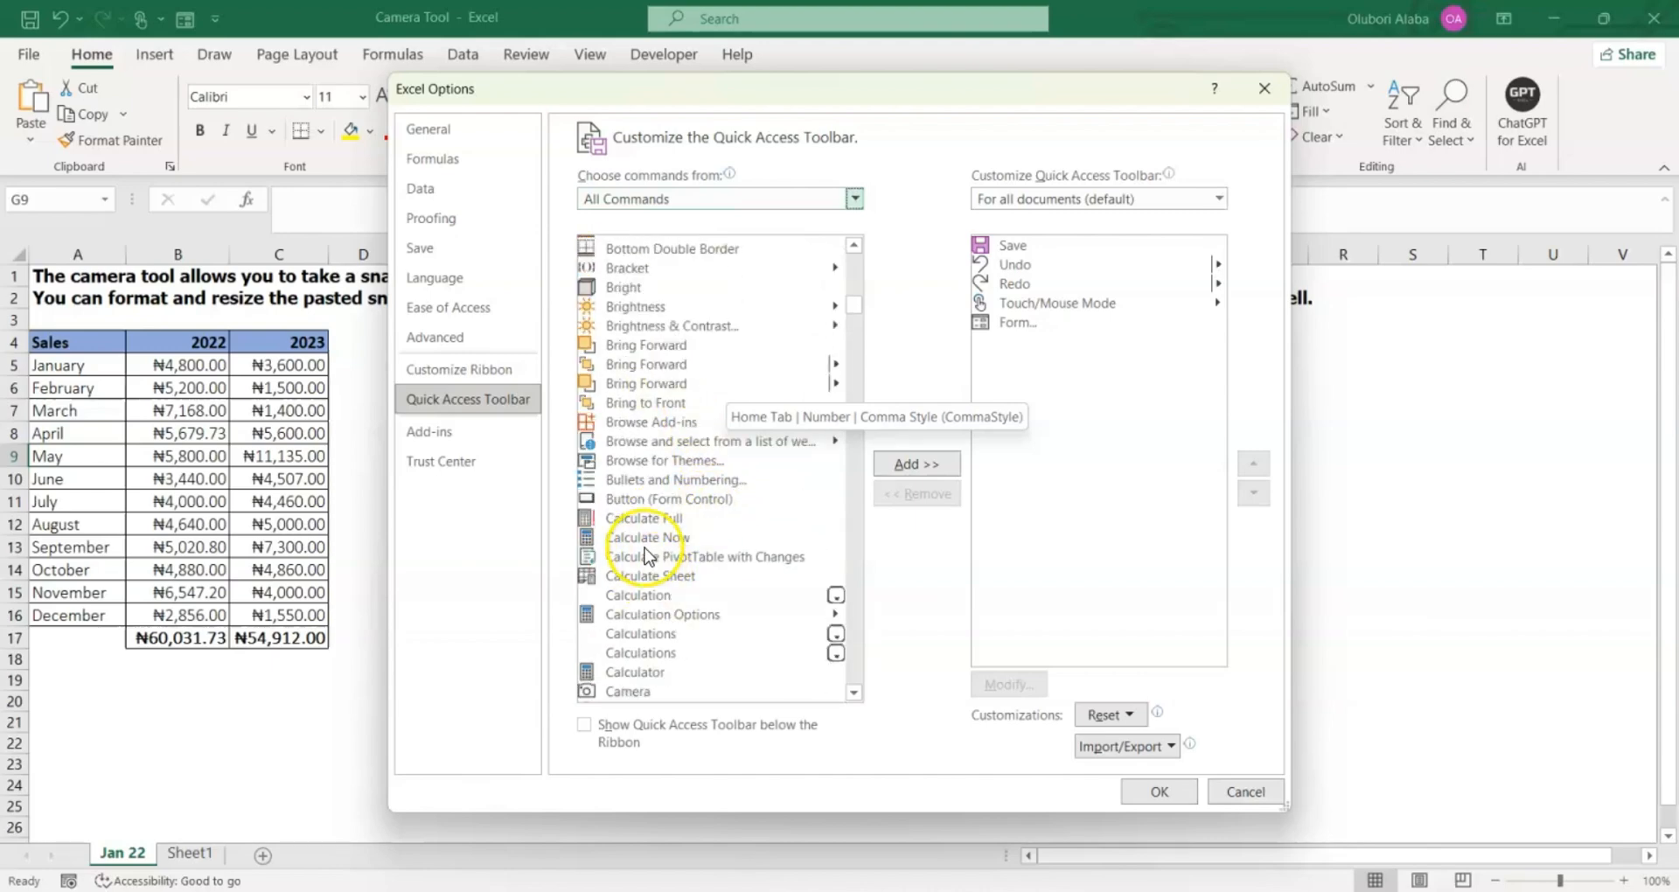
scroll(684, 422, down, 2)
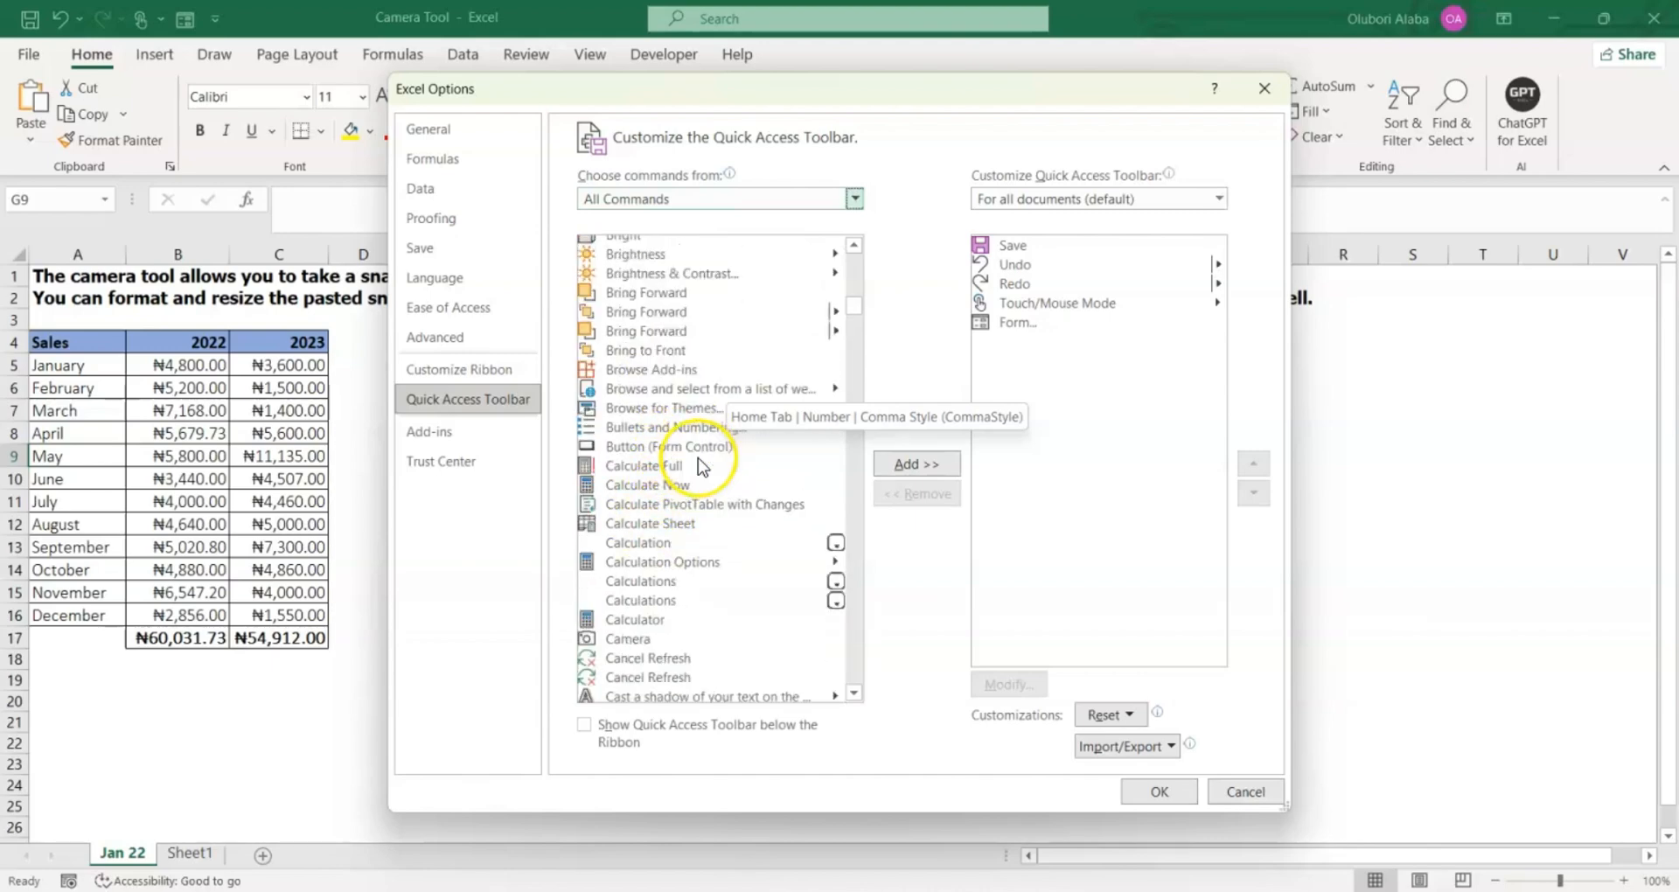
click(655, 585)
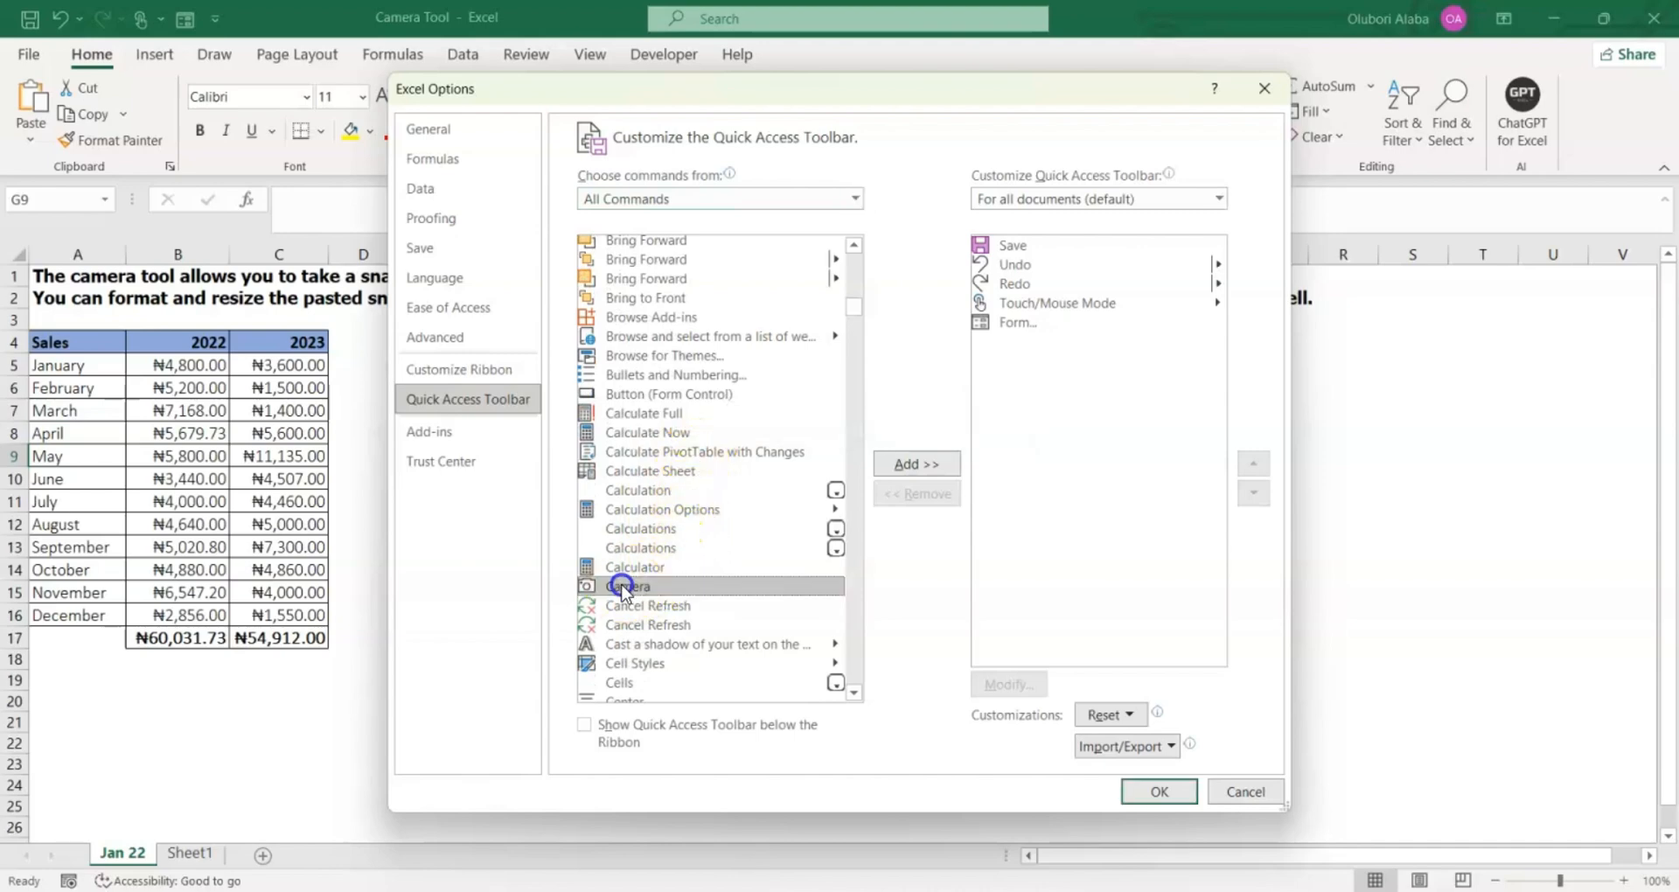
click(905, 465)
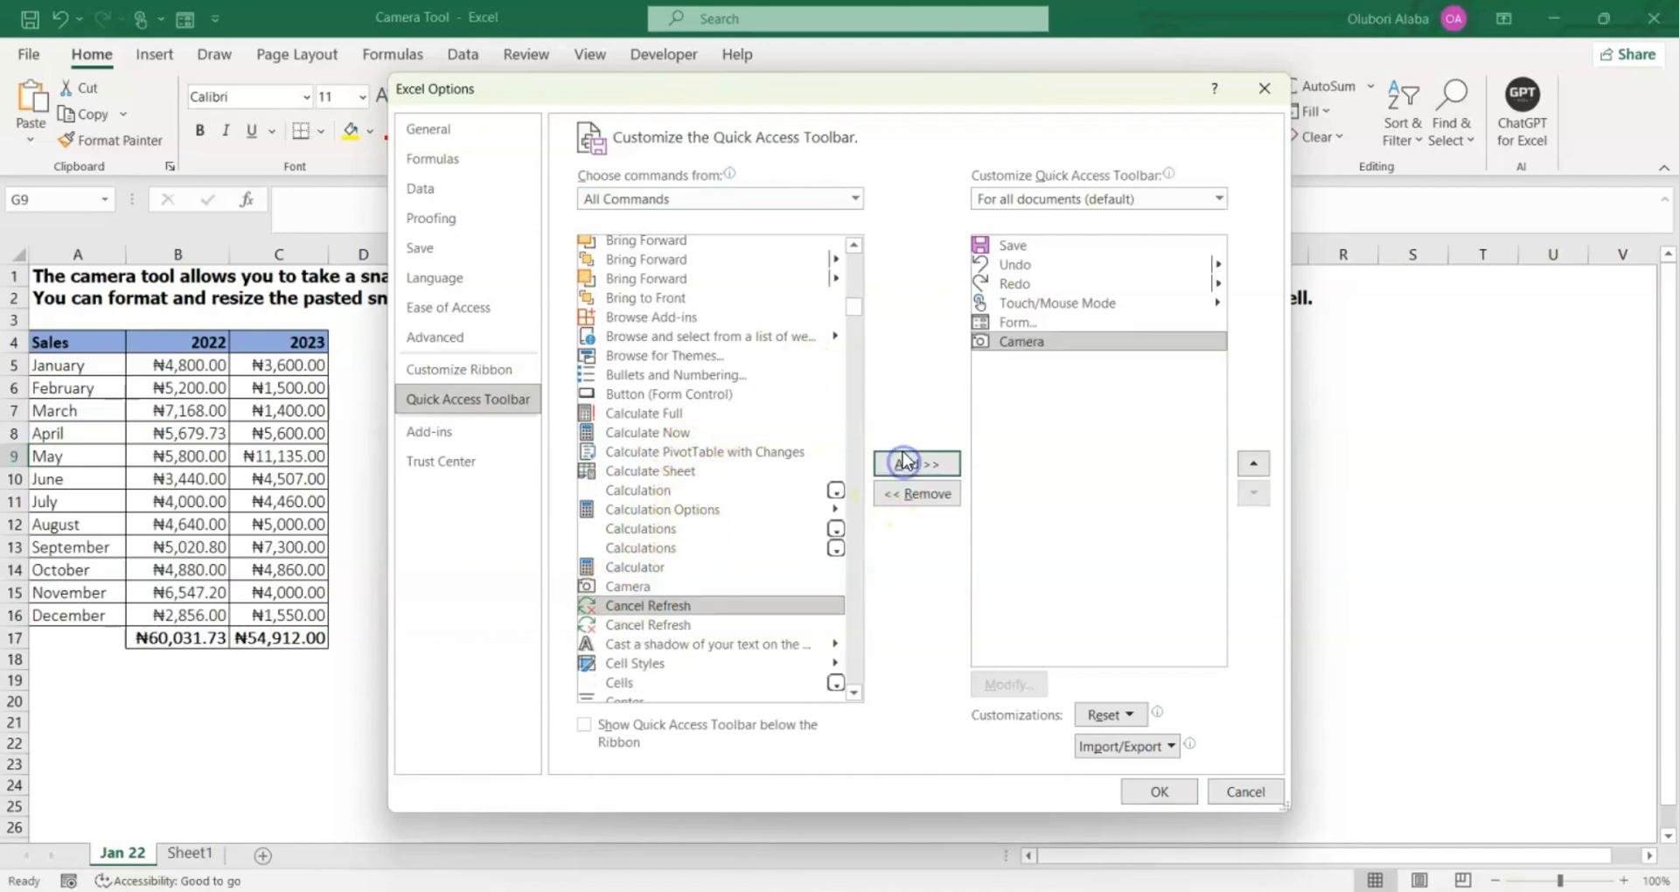
click(1159, 792)
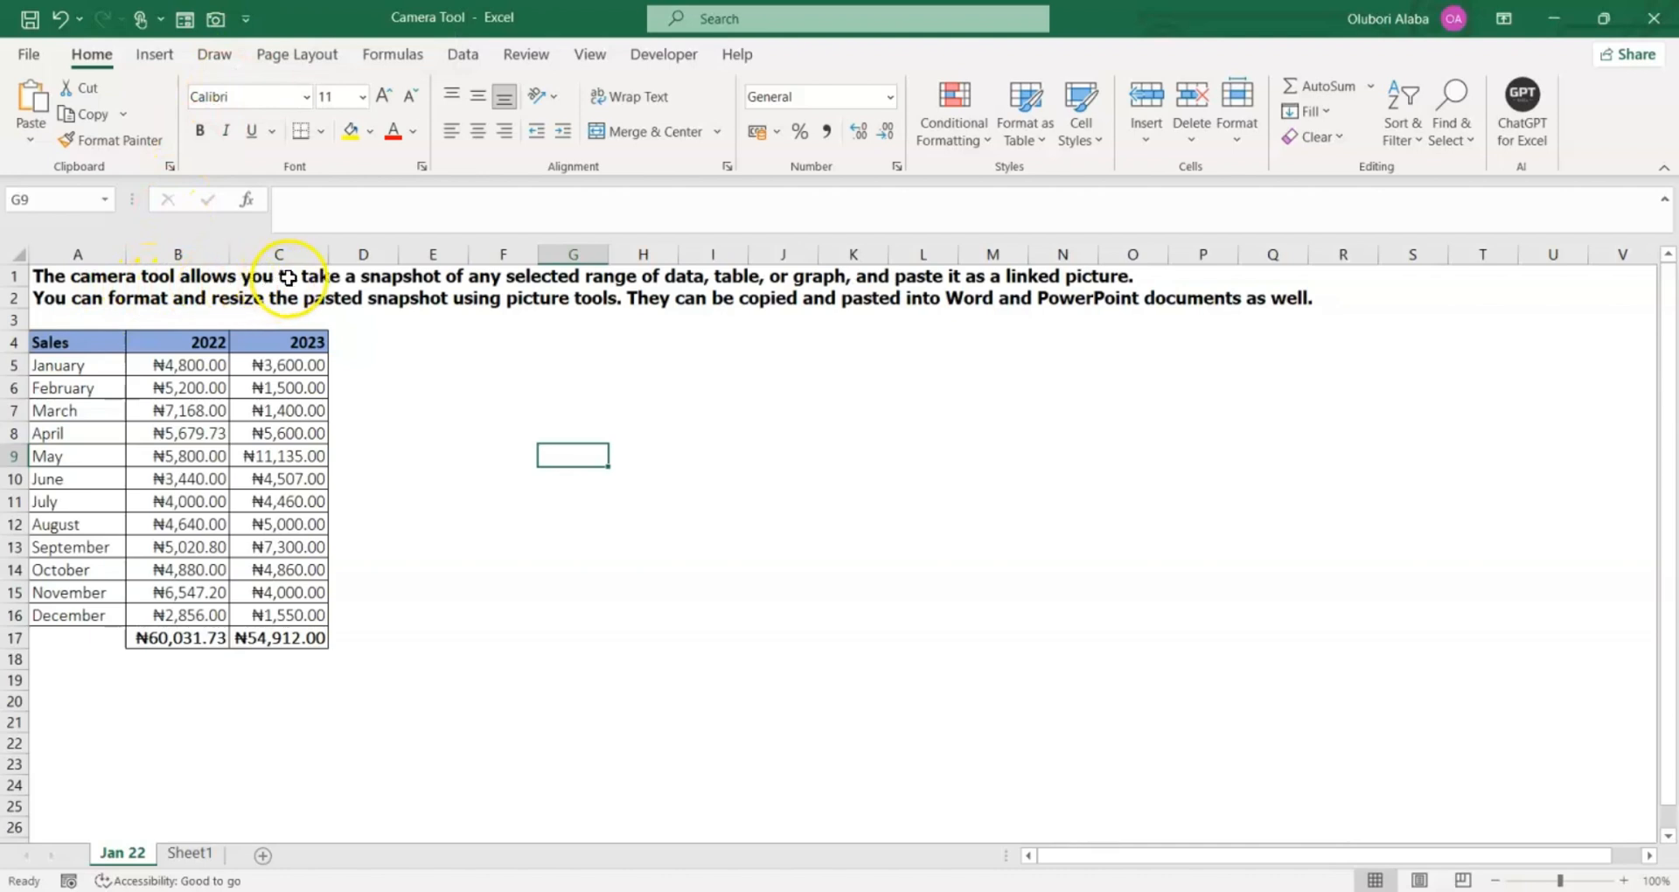
Review the camera tool description in rows 1 and 2 and the month, 2023 and 2022 columns of the sales table.
drag(112, 275, 1381, 305)
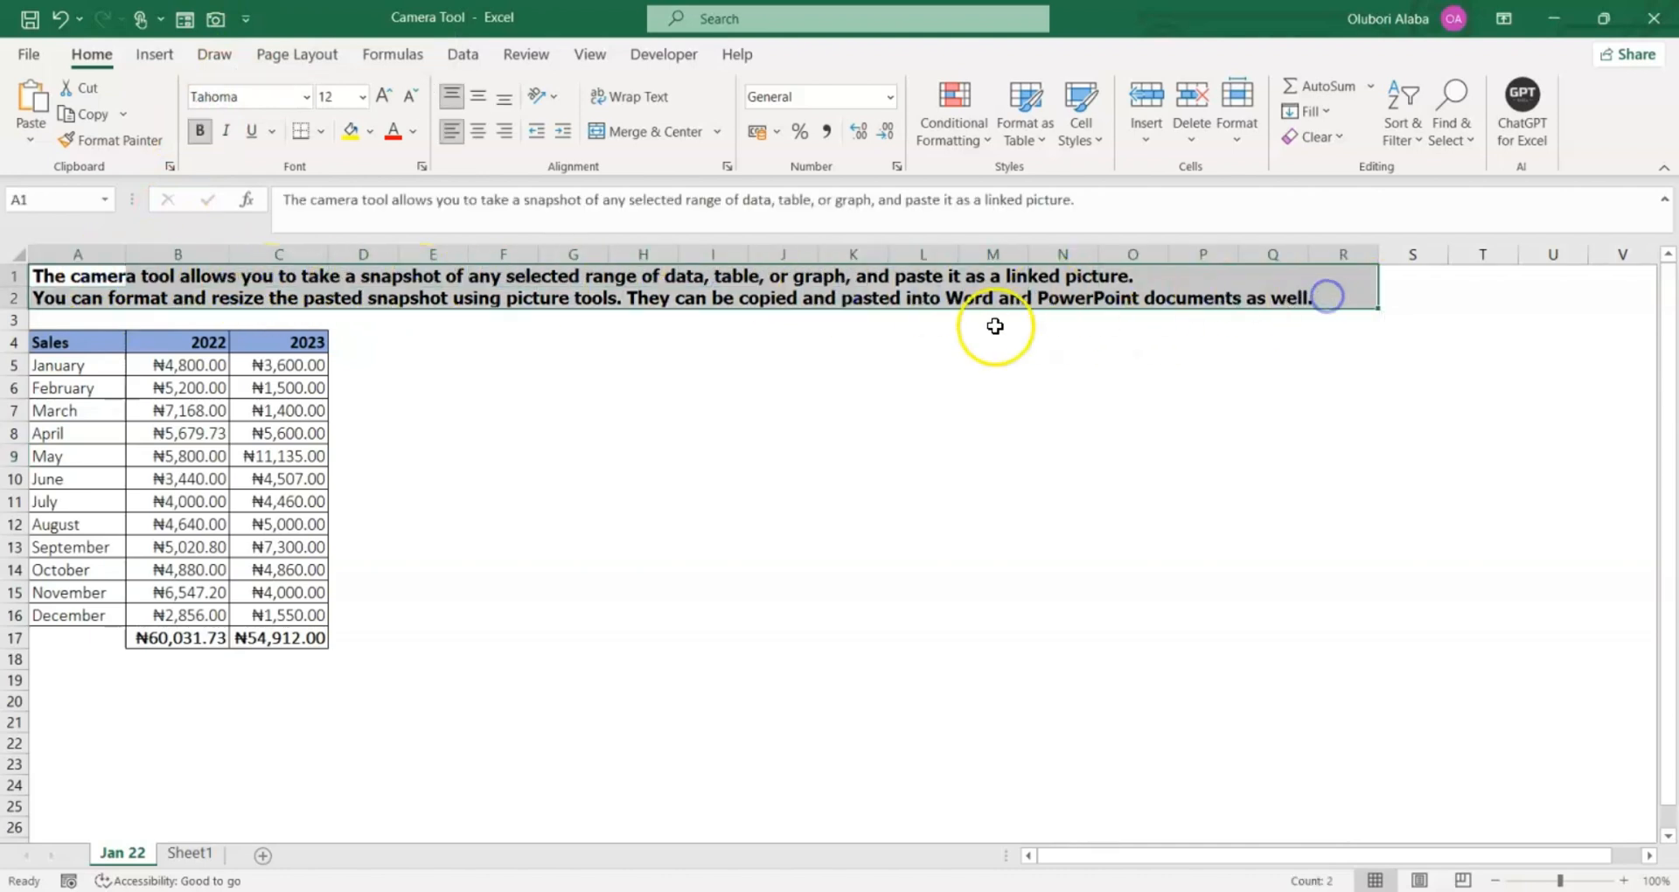
click(580, 342)
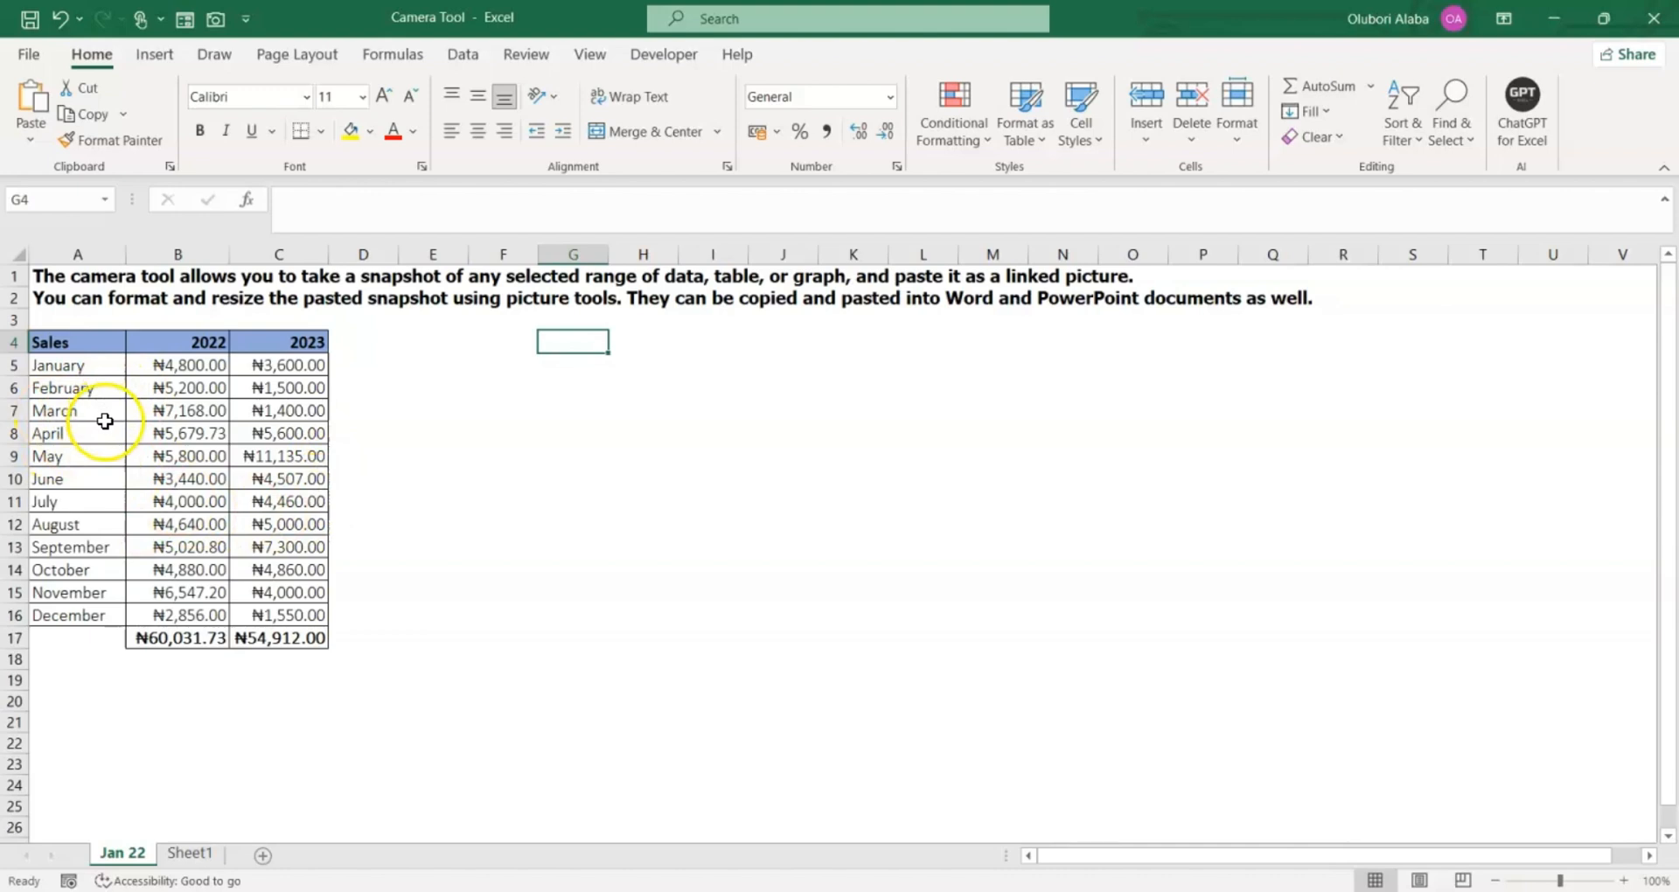
drag(61, 341, 81, 618)
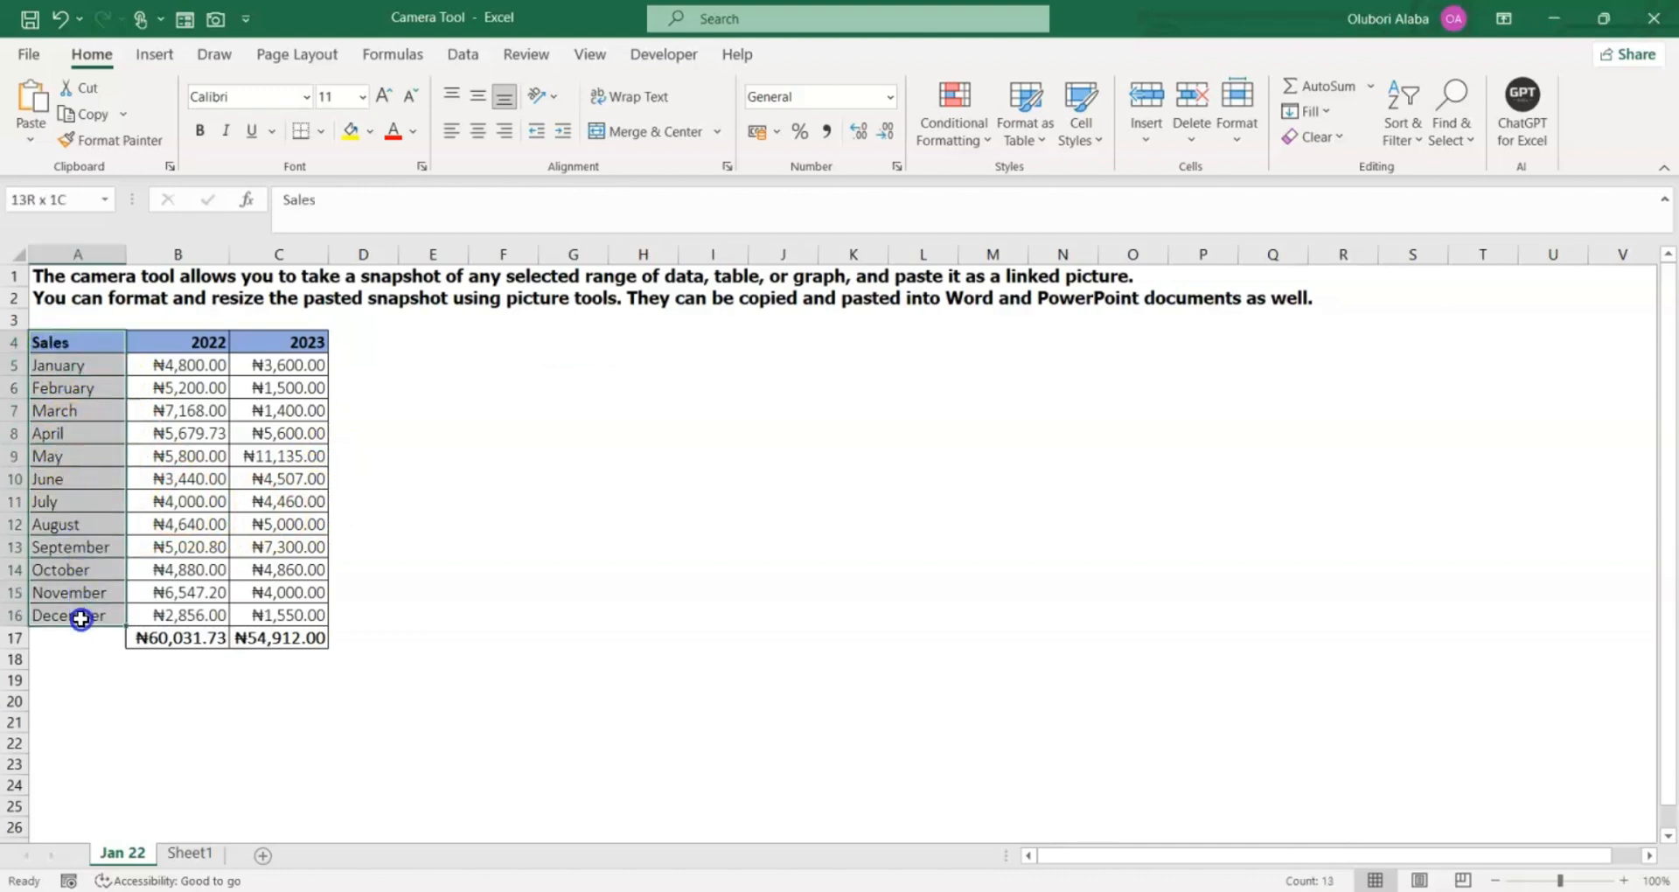
drag(293, 341, 299, 631)
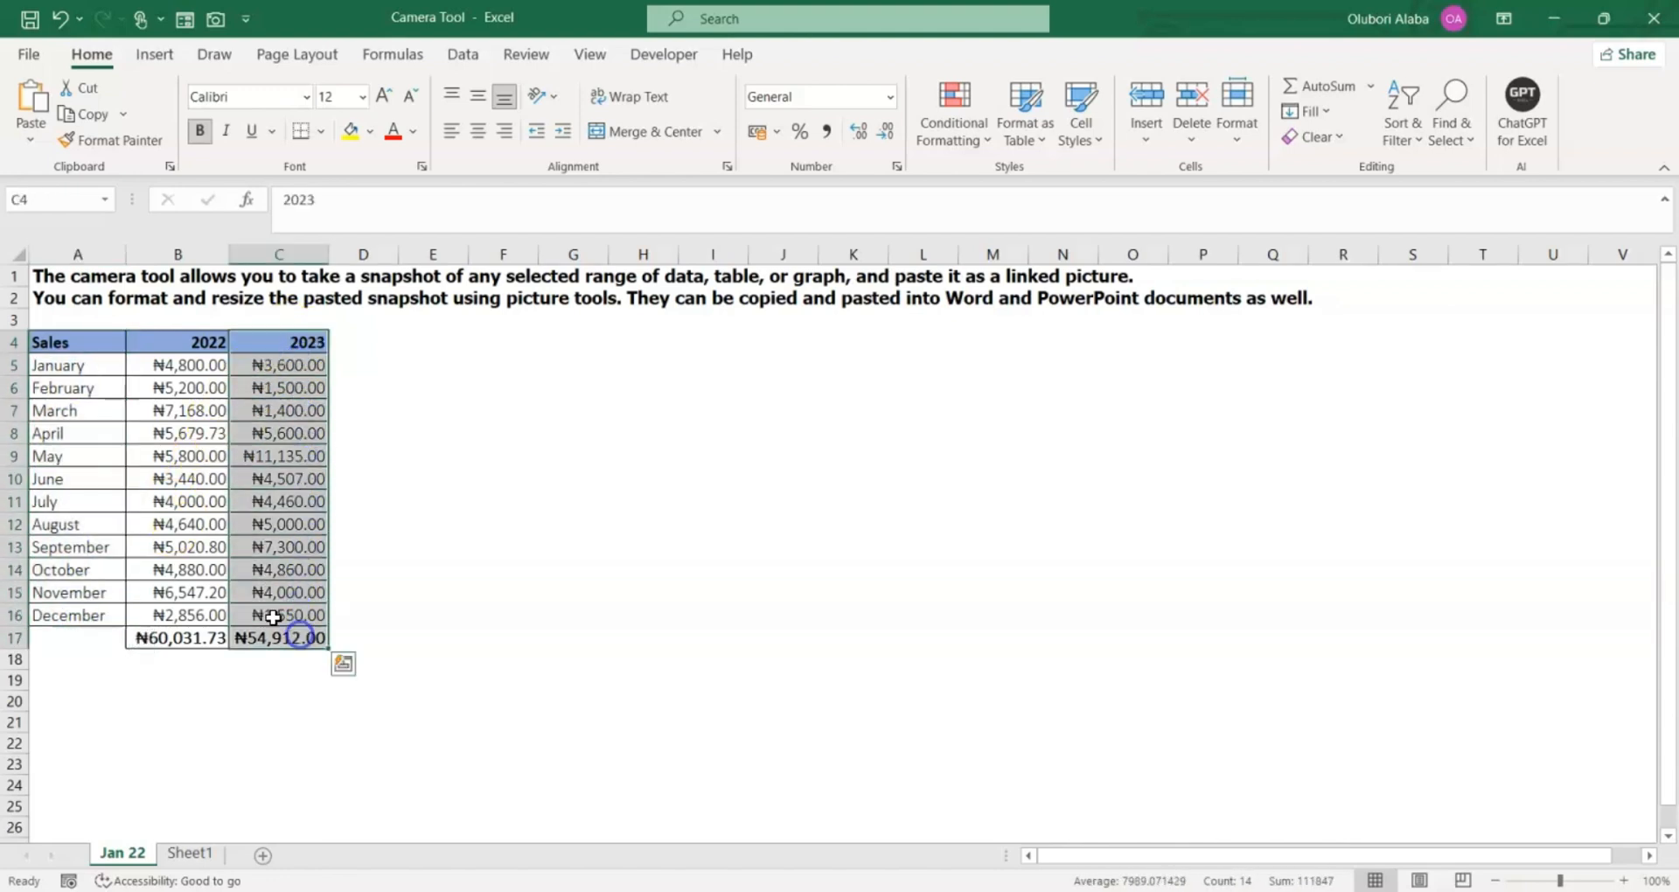
drag(171, 343, 212, 640)
click(278, 551)
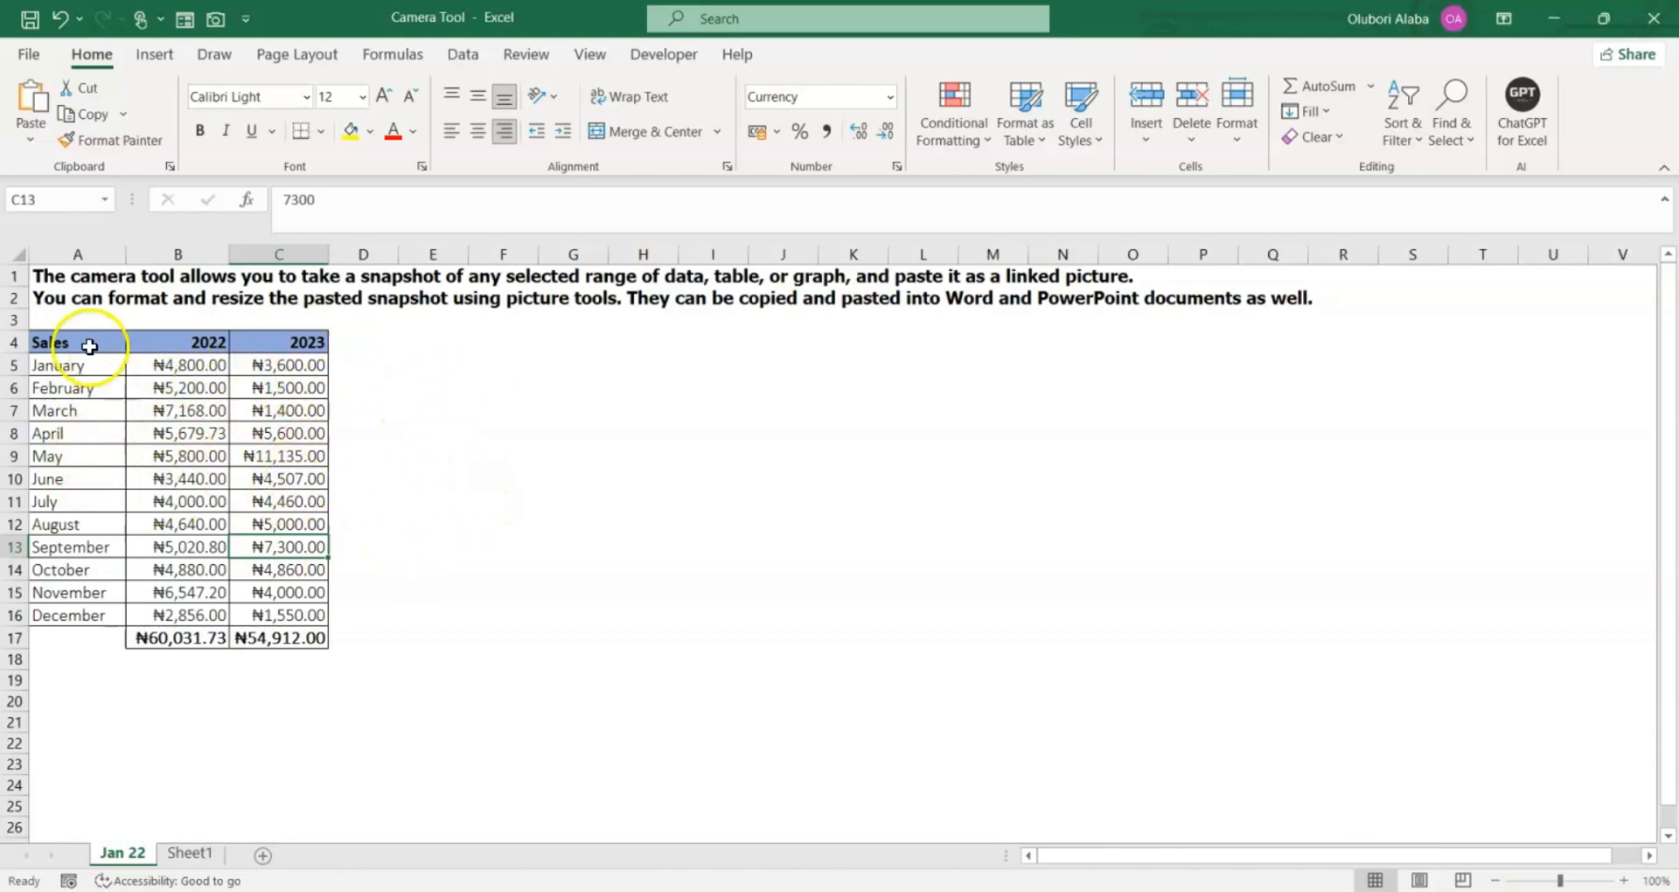
Take a camera snapshot of the Sales month column A4:A16 and place it beside the table, starting at row 4 in column D.
drag(66, 365, 85, 616)
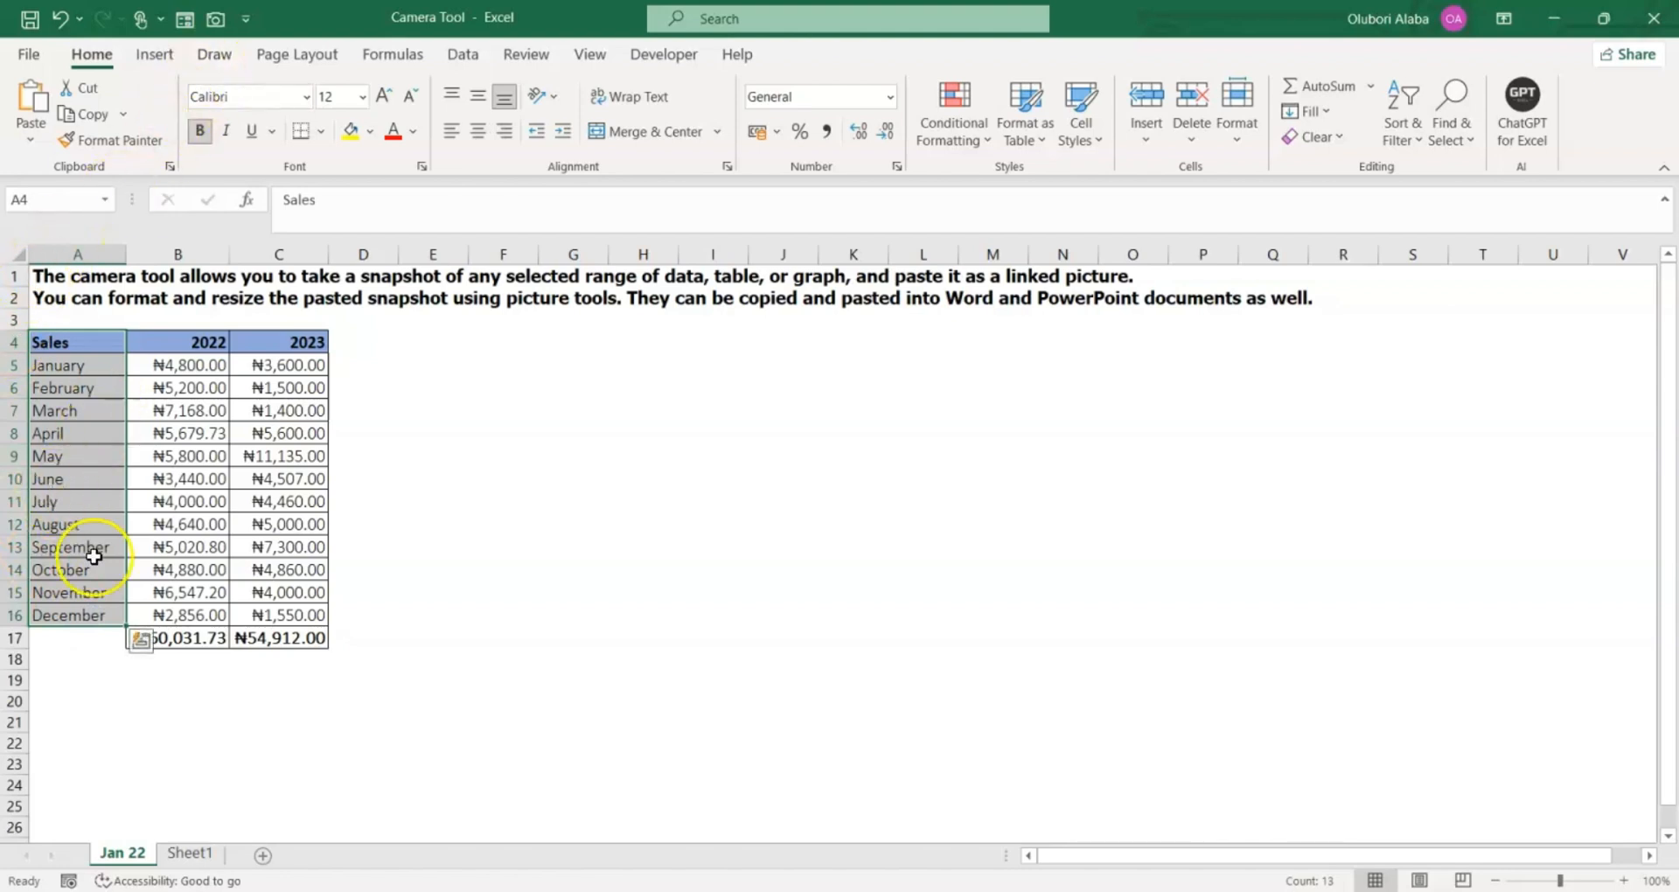
click(218, 18)
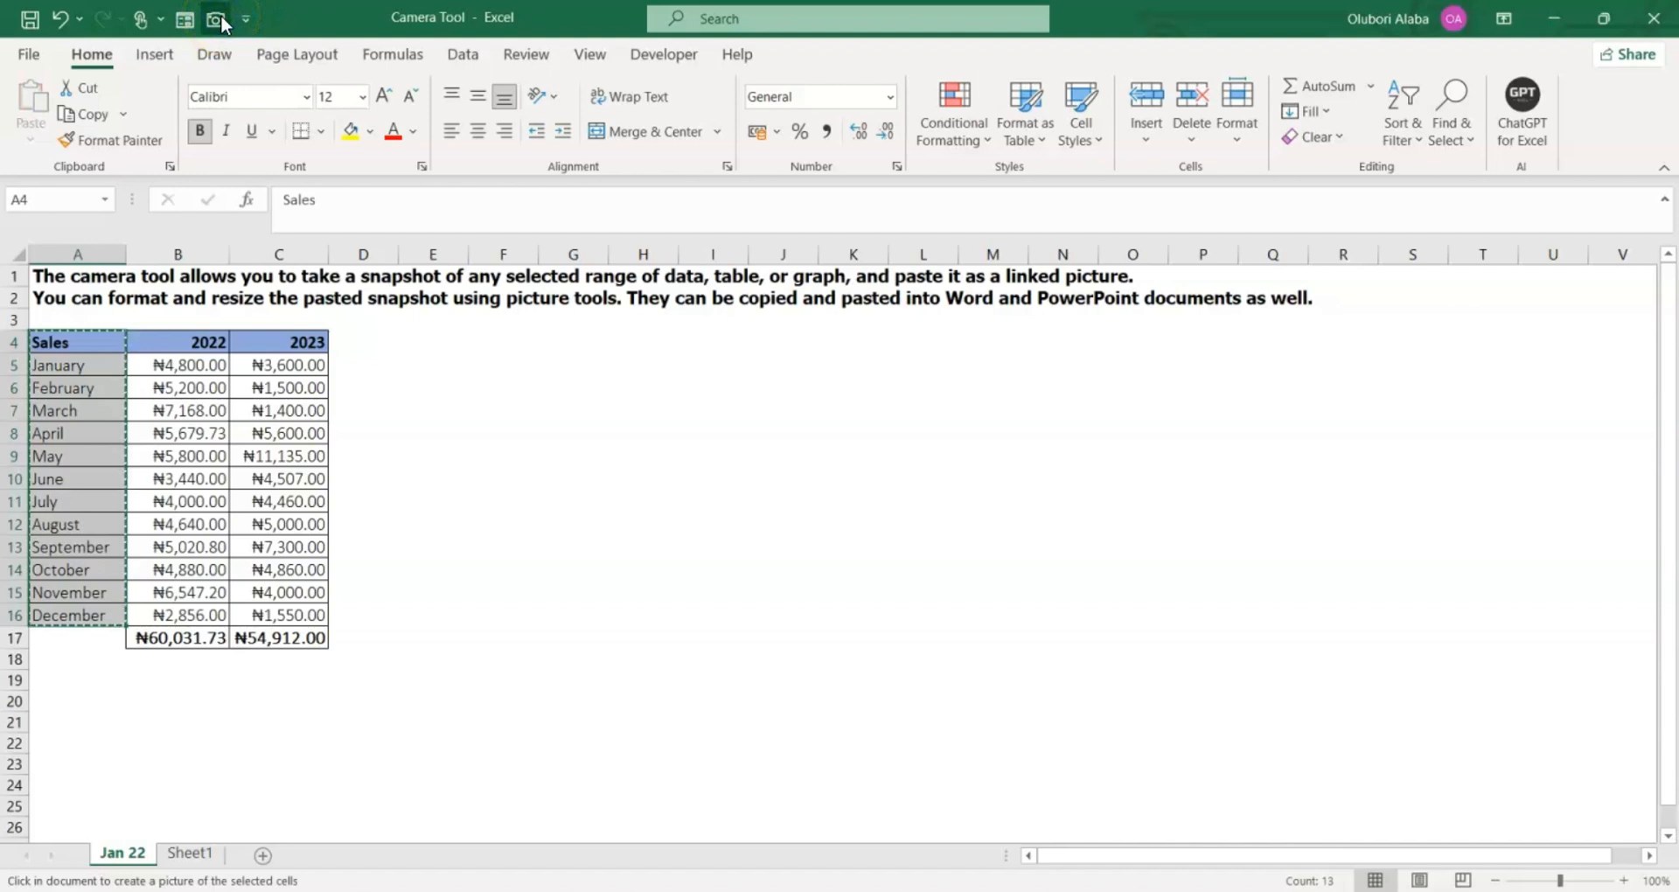
click(374, 343)
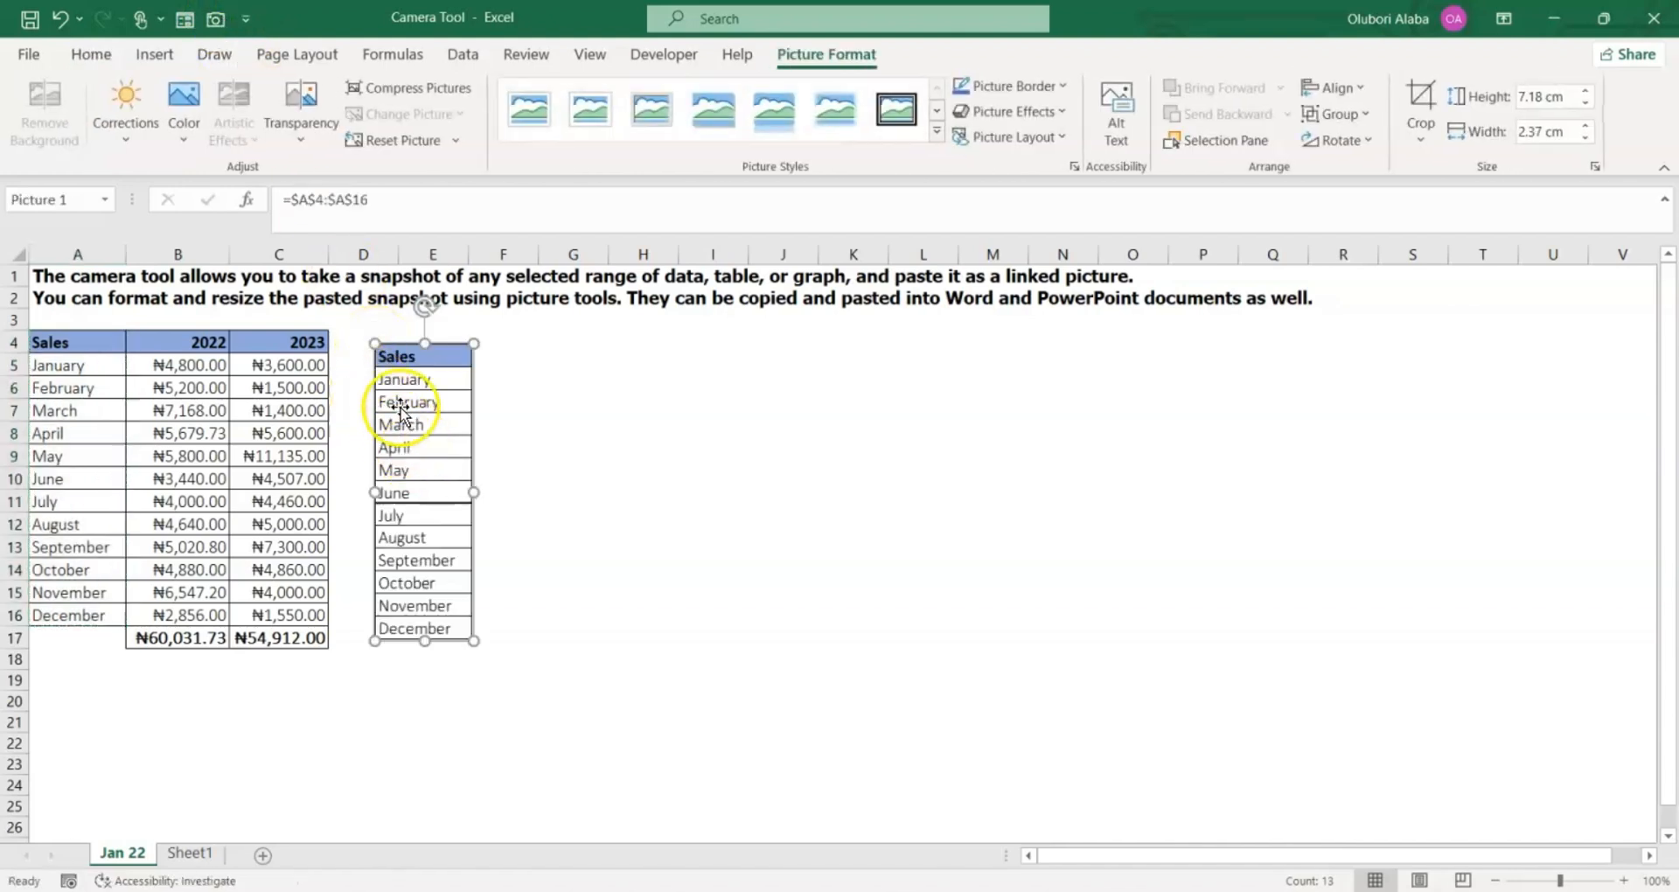
mouse_move(392, 361)
mouse_down()
mouse_move(378, 356)
mouse_move(818, 362)
mouse_move(390, 350)
mouse_up()
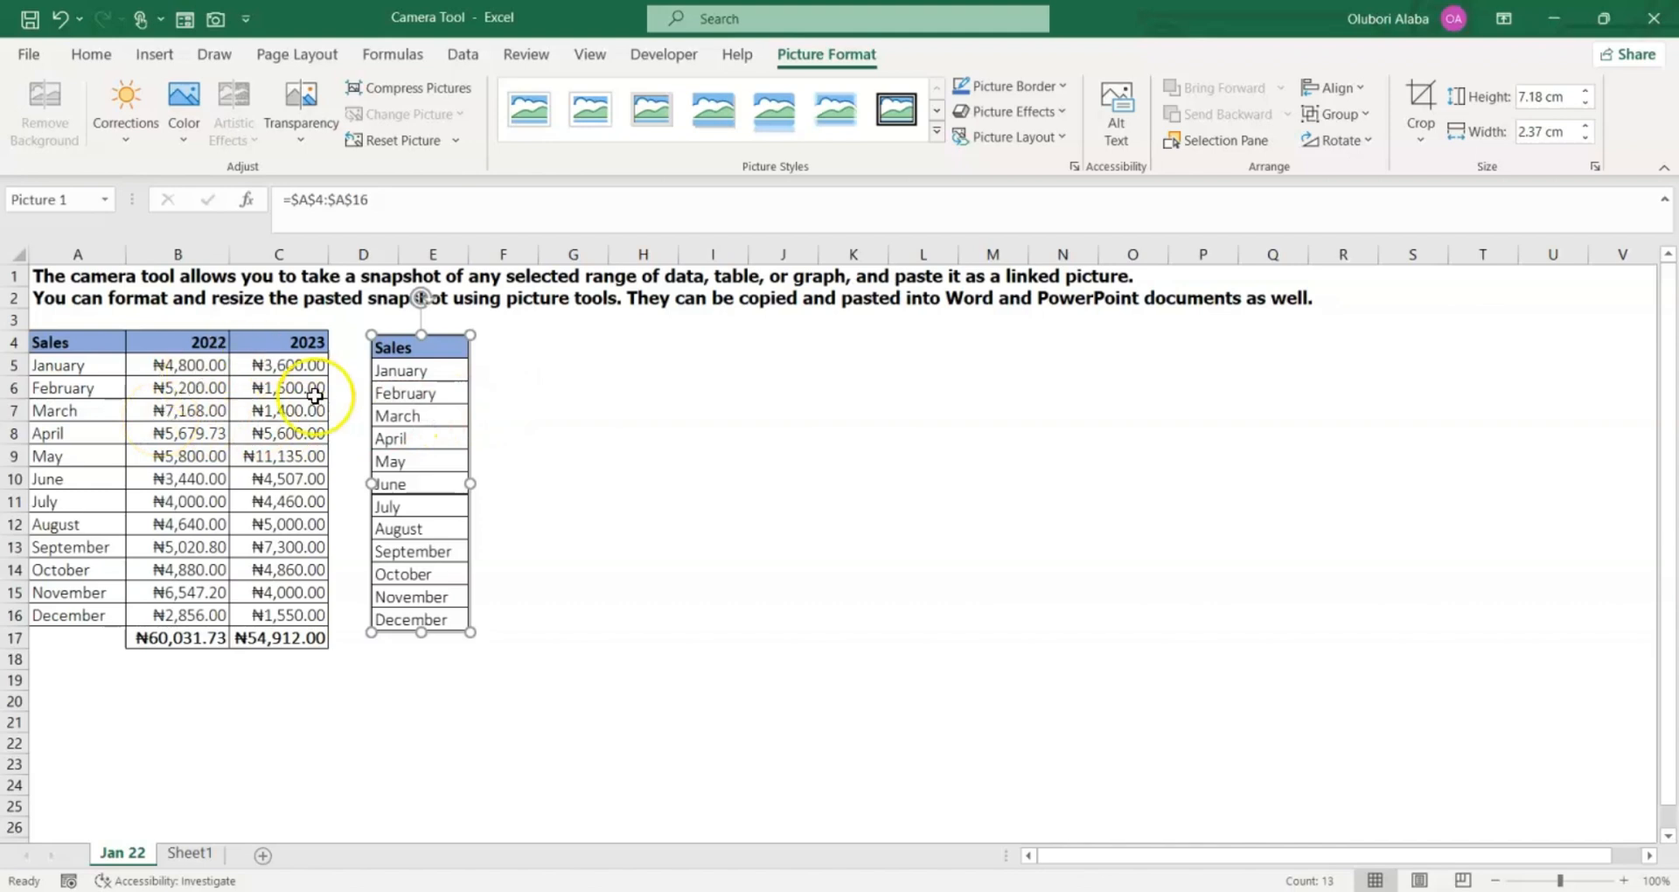
Take a camera snapshot of the 2023 sales column C4:C17 and align it directly against the right edge of the months picture.
drag(53, 343, 111, 570)
drag(278, 342, 288, 637)
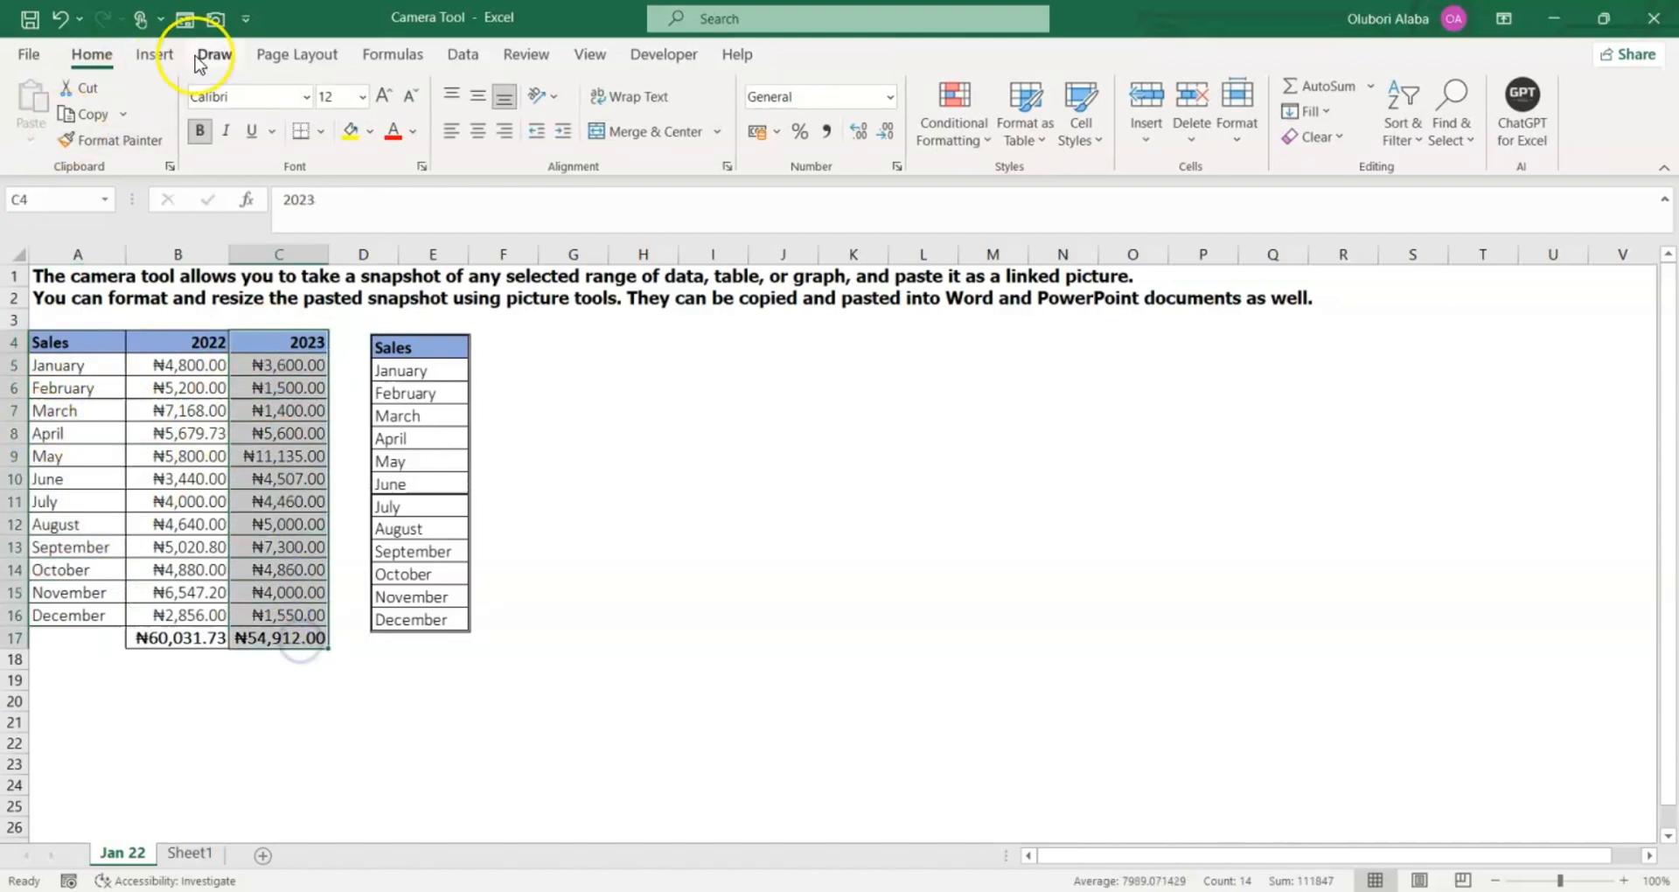
click(213, 21)
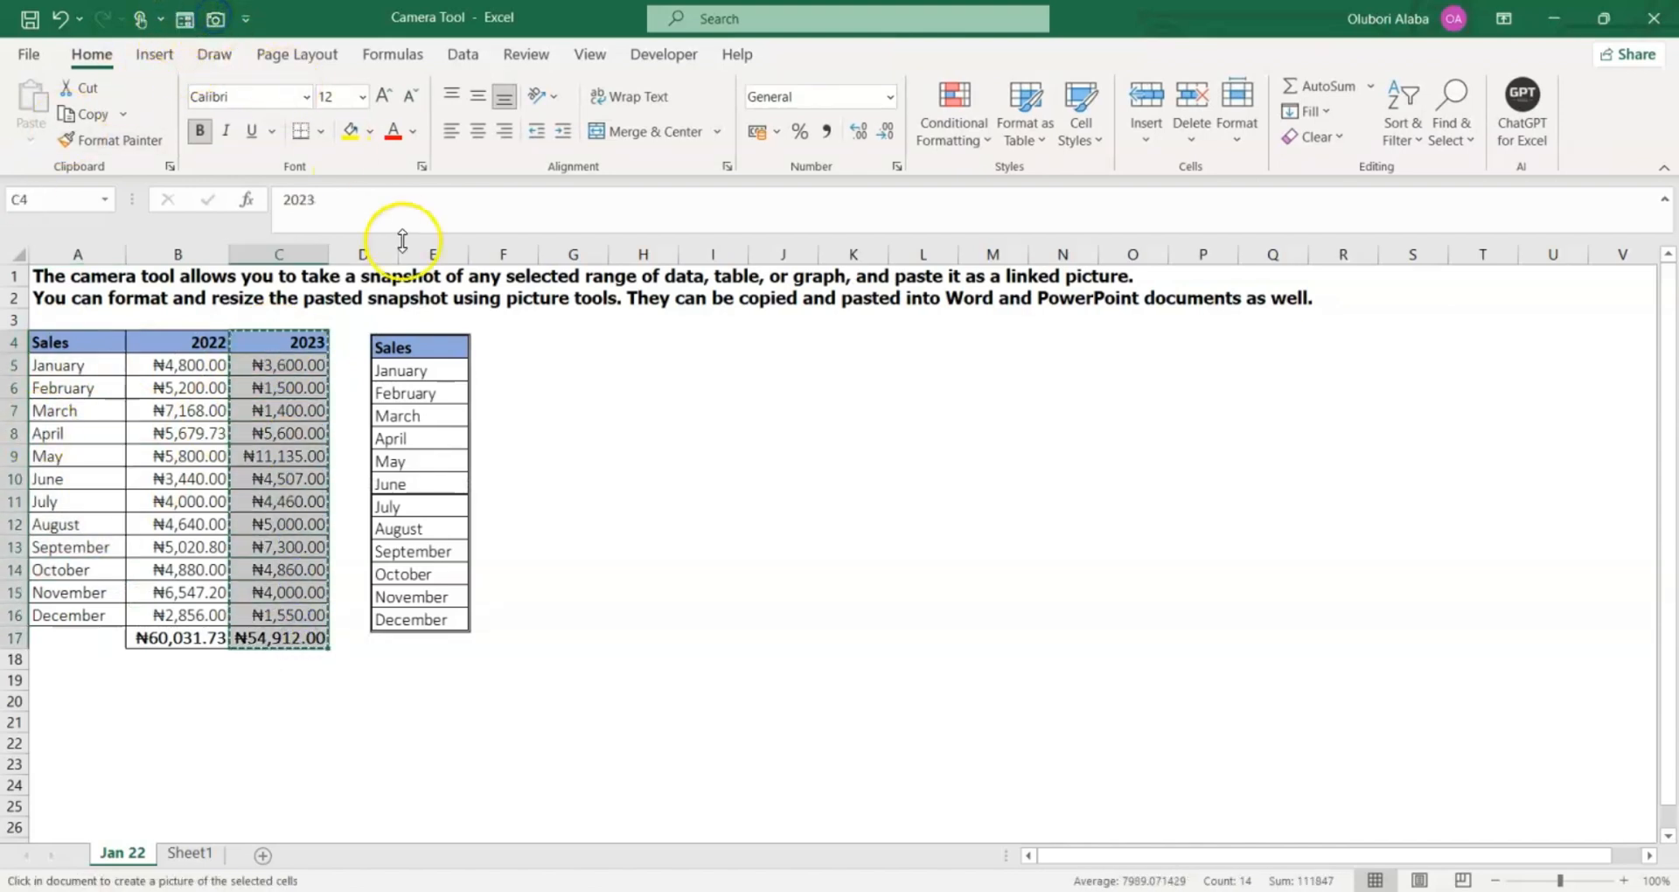
click(485, 348)
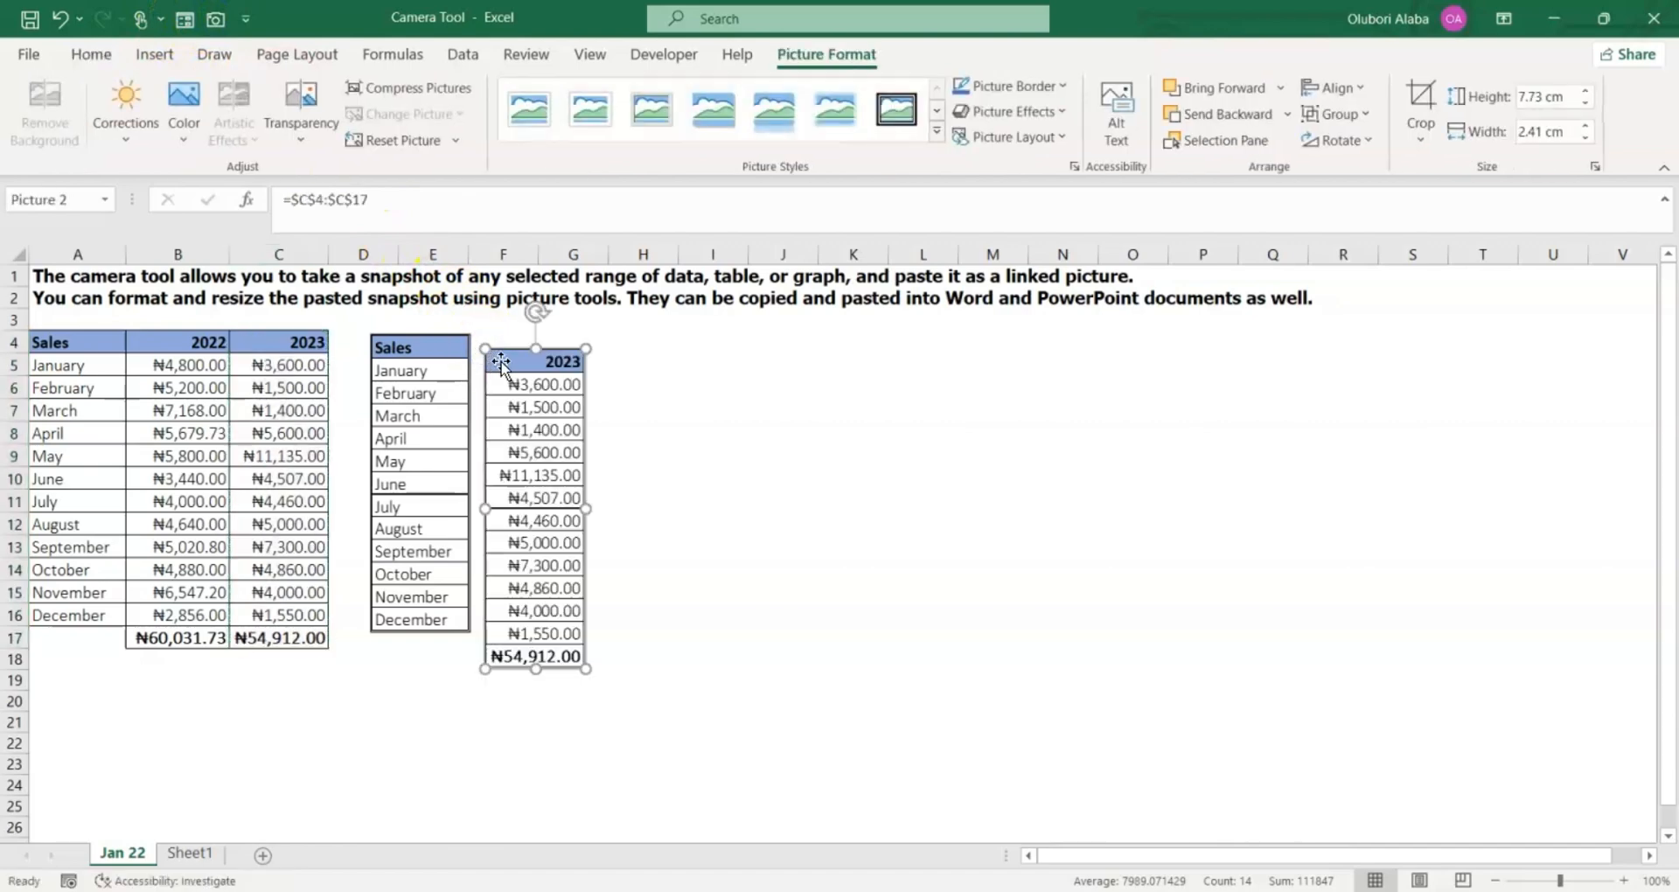
drag(502, 359, 485, 348)
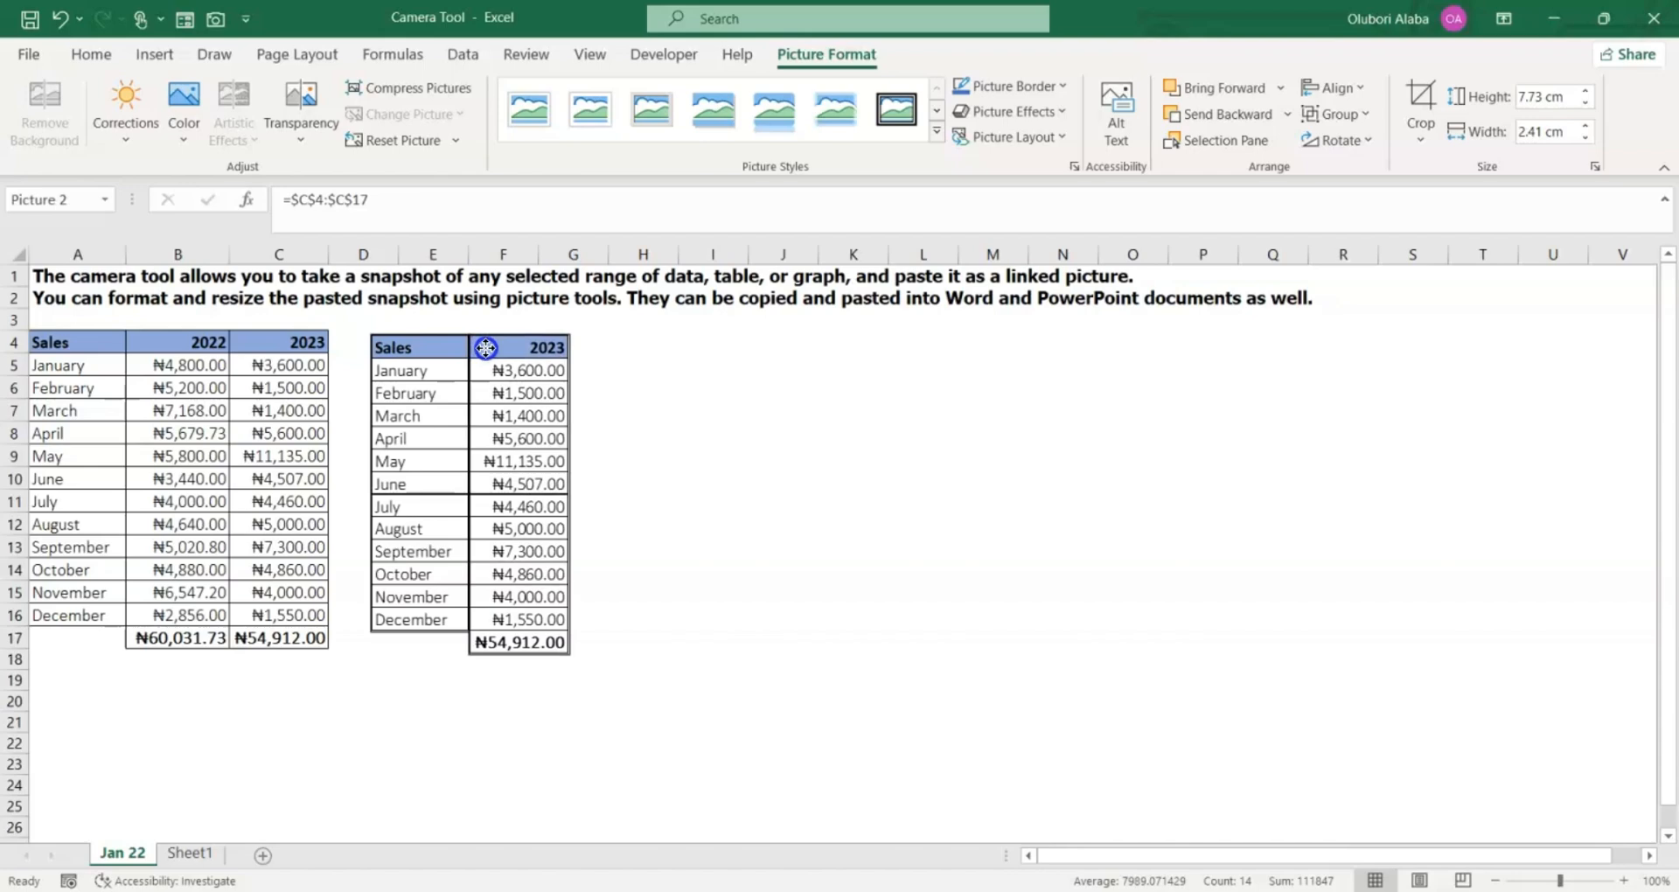
click(635, 434)
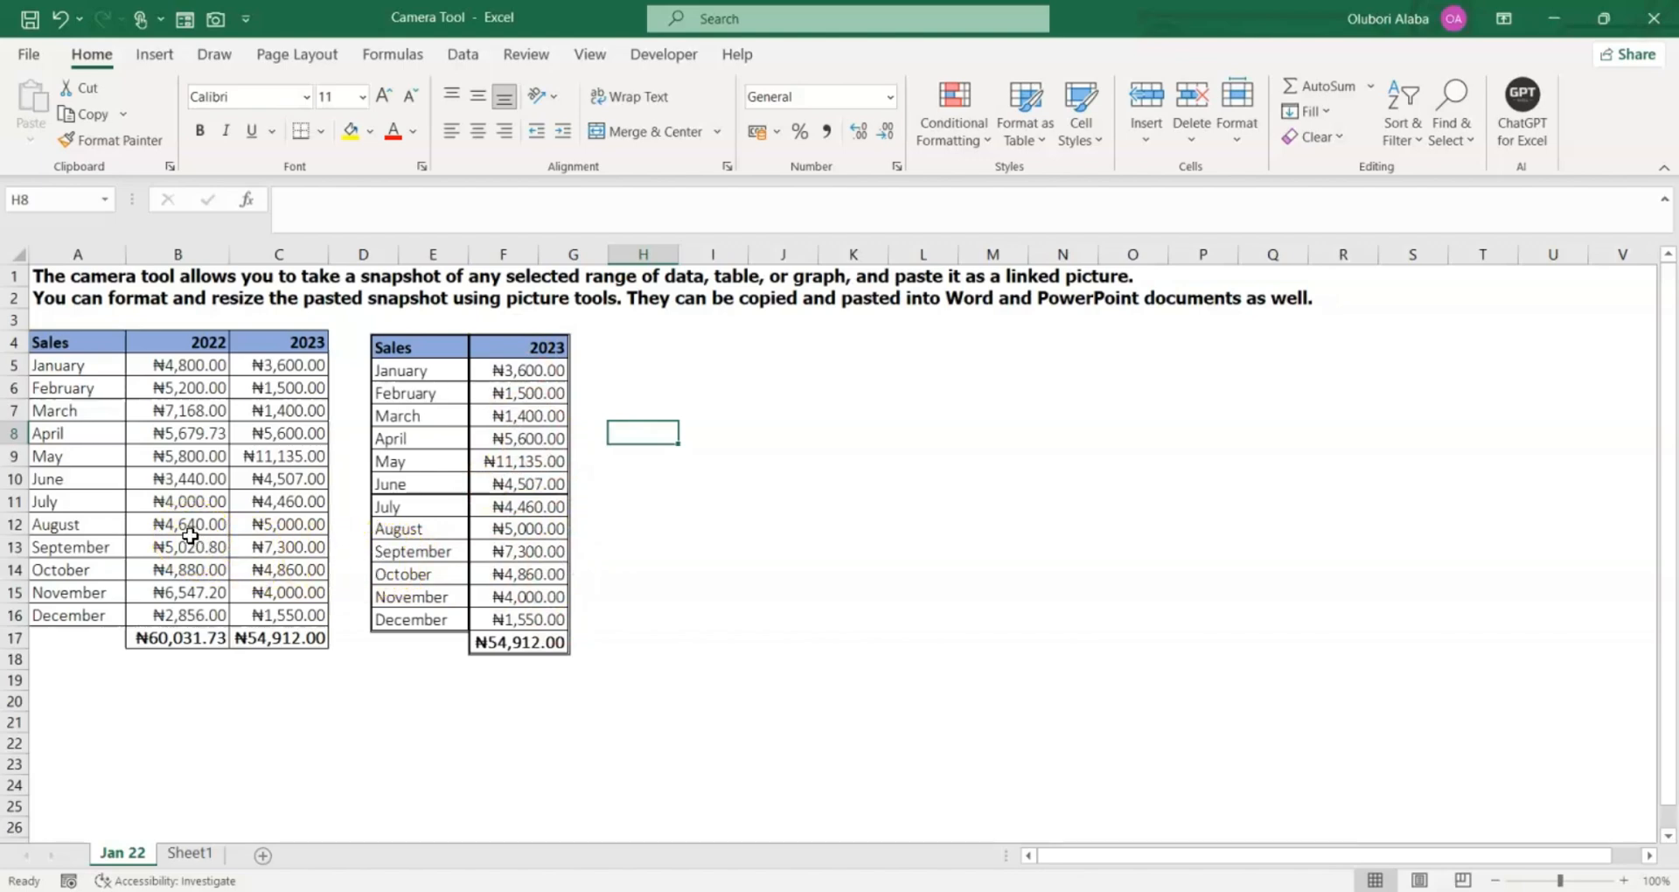
Inspect the source ranges linked to the months and 2023 pictures and compare them with the original table A4:C17.
click(401, 429)
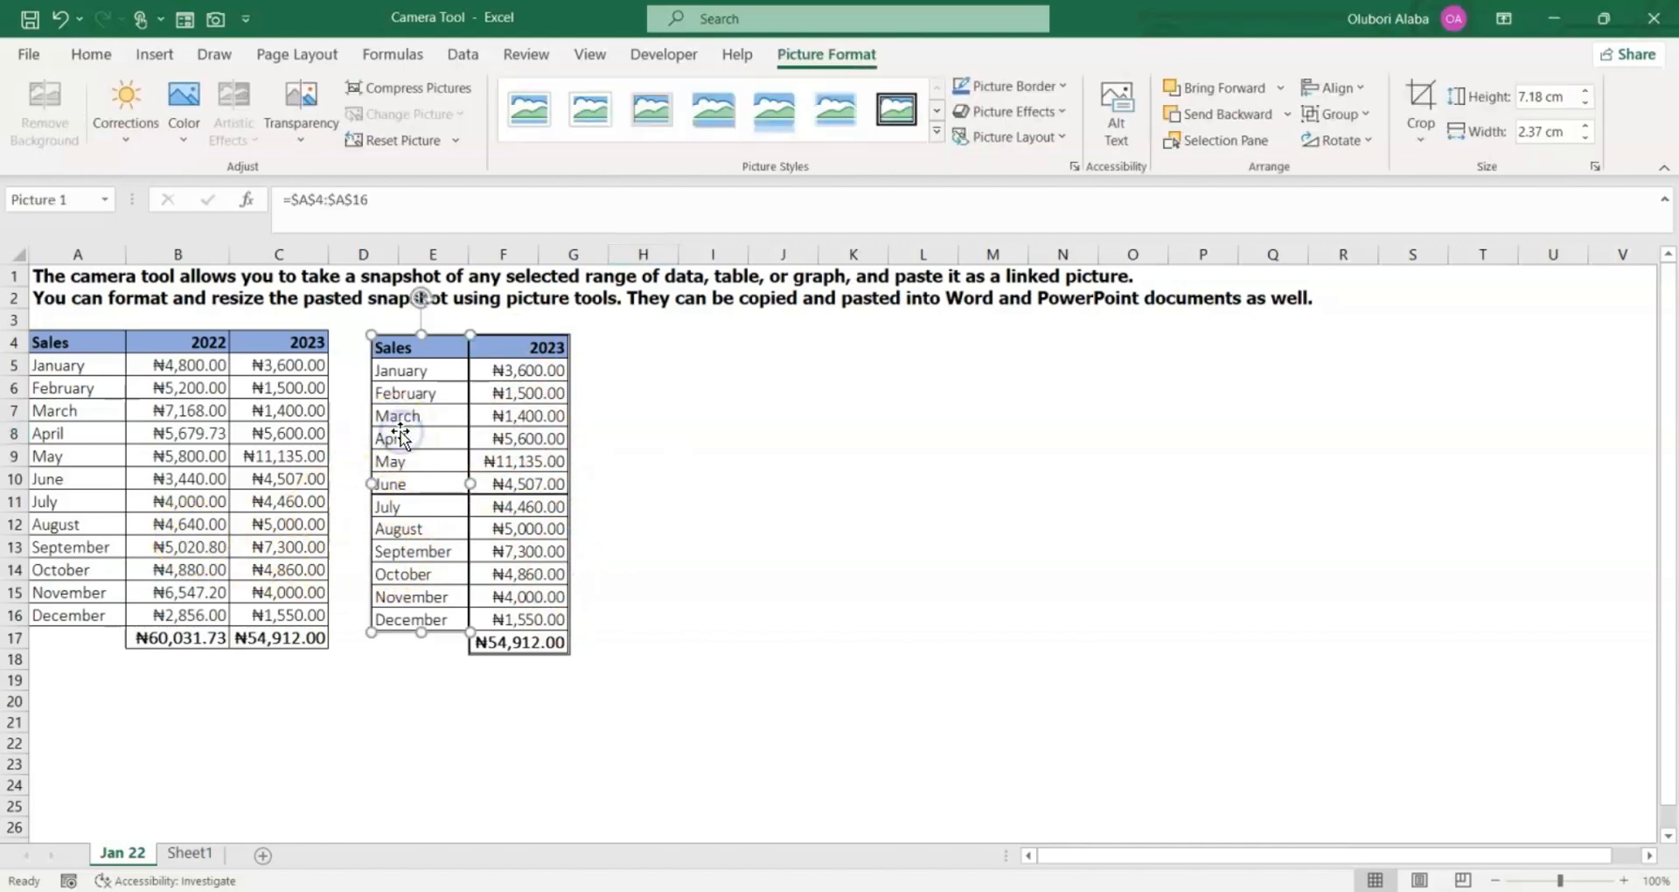
click(506, 484)
click(443, 473)
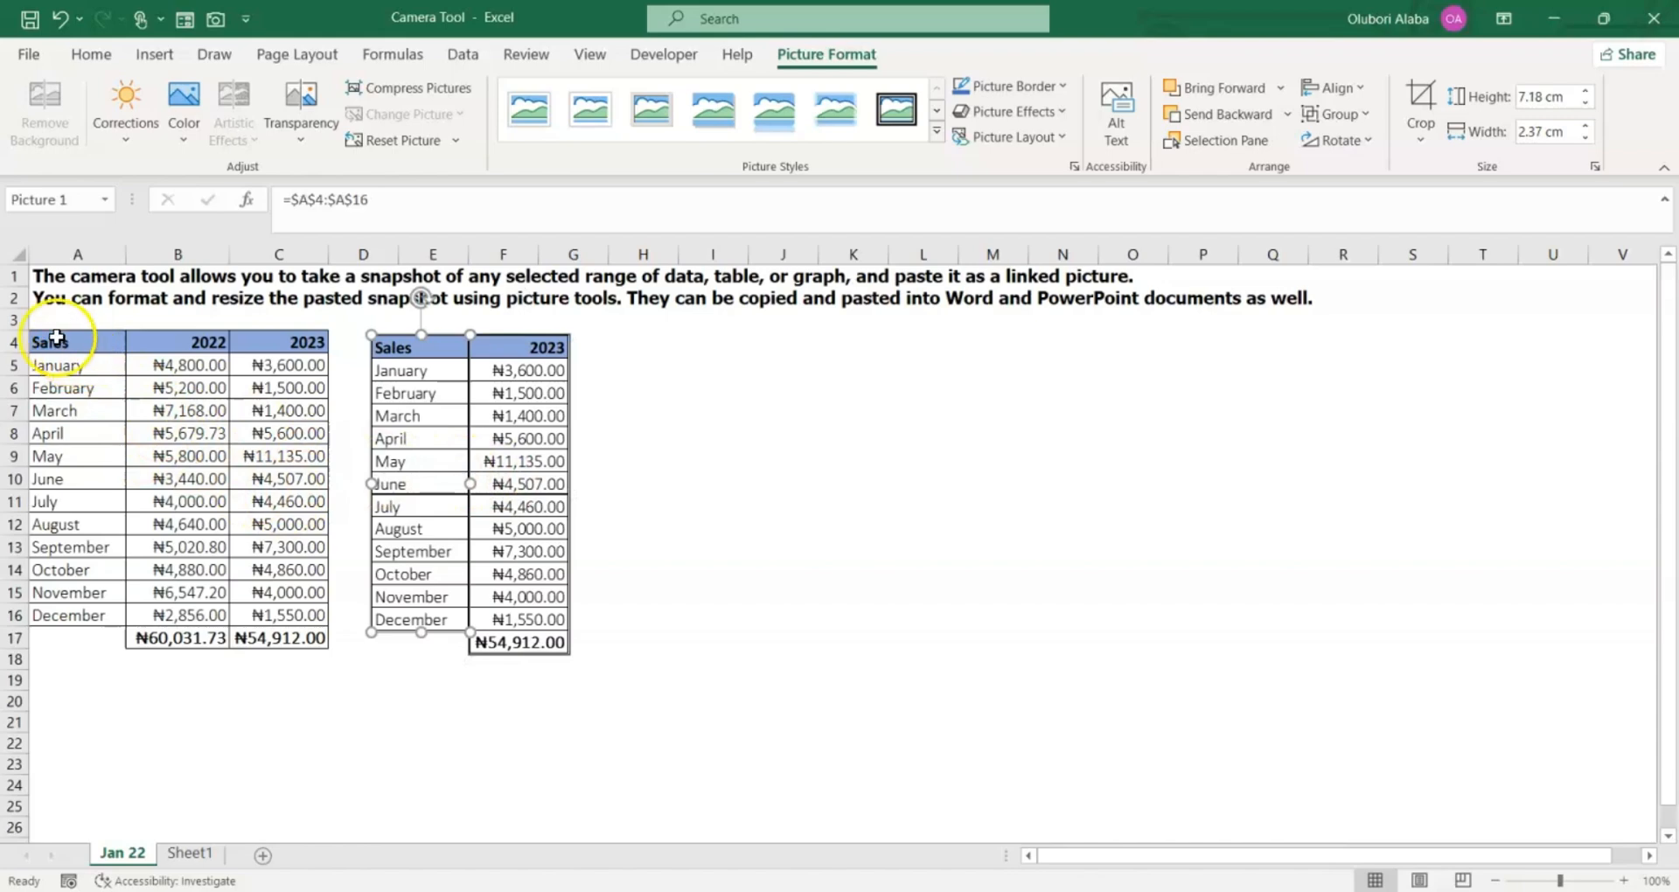
drag(56, 337, 300, 641)
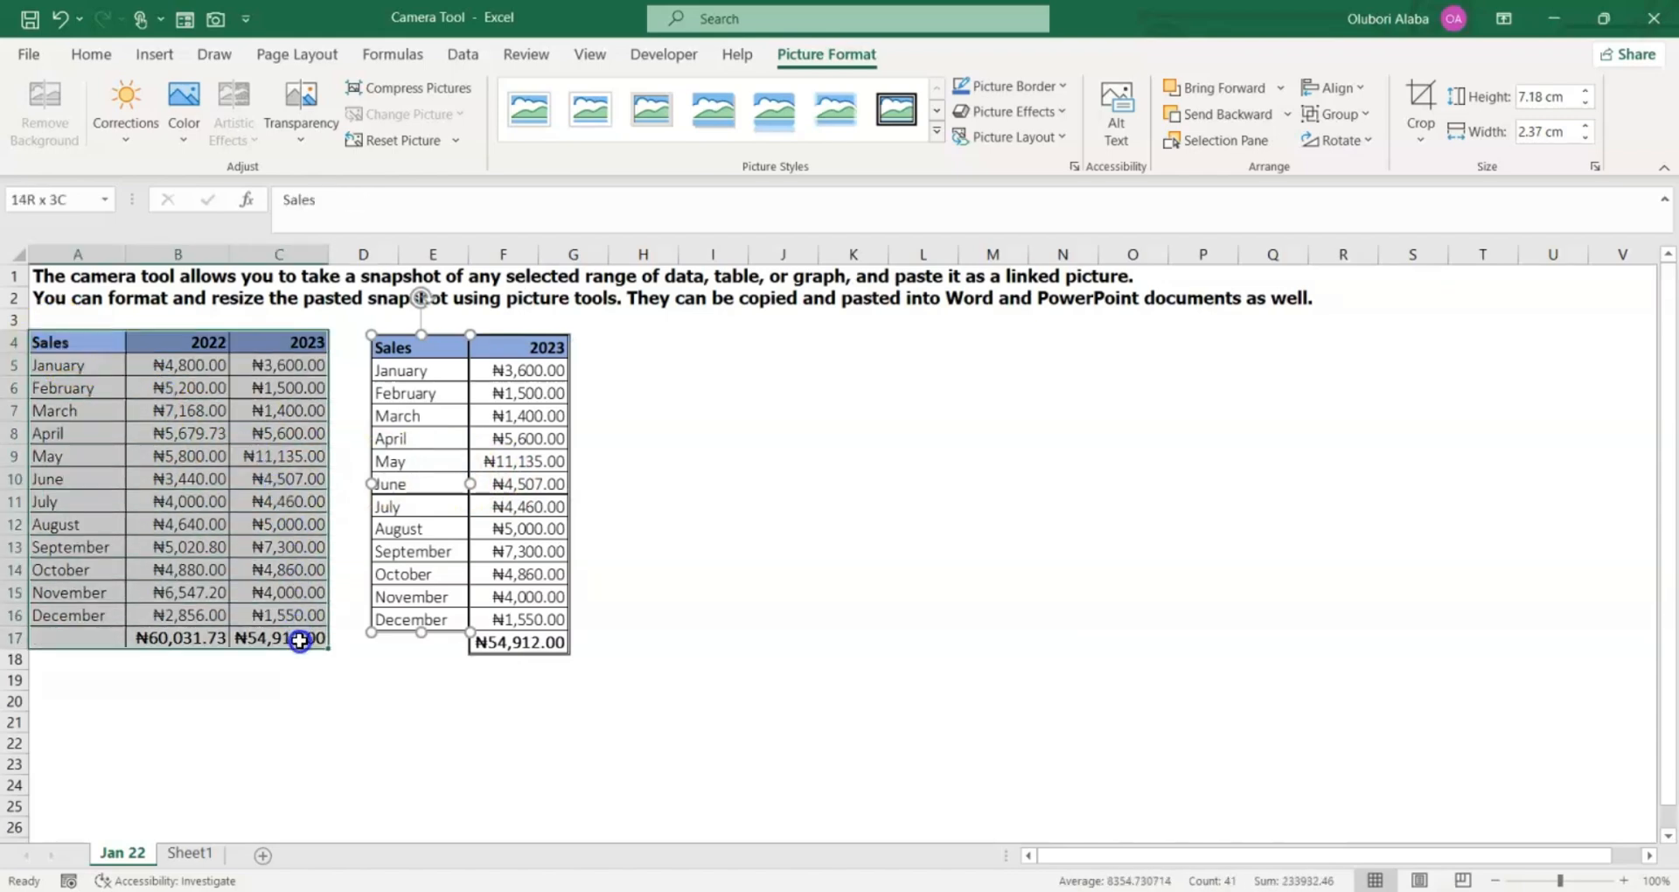
click(417, 481)
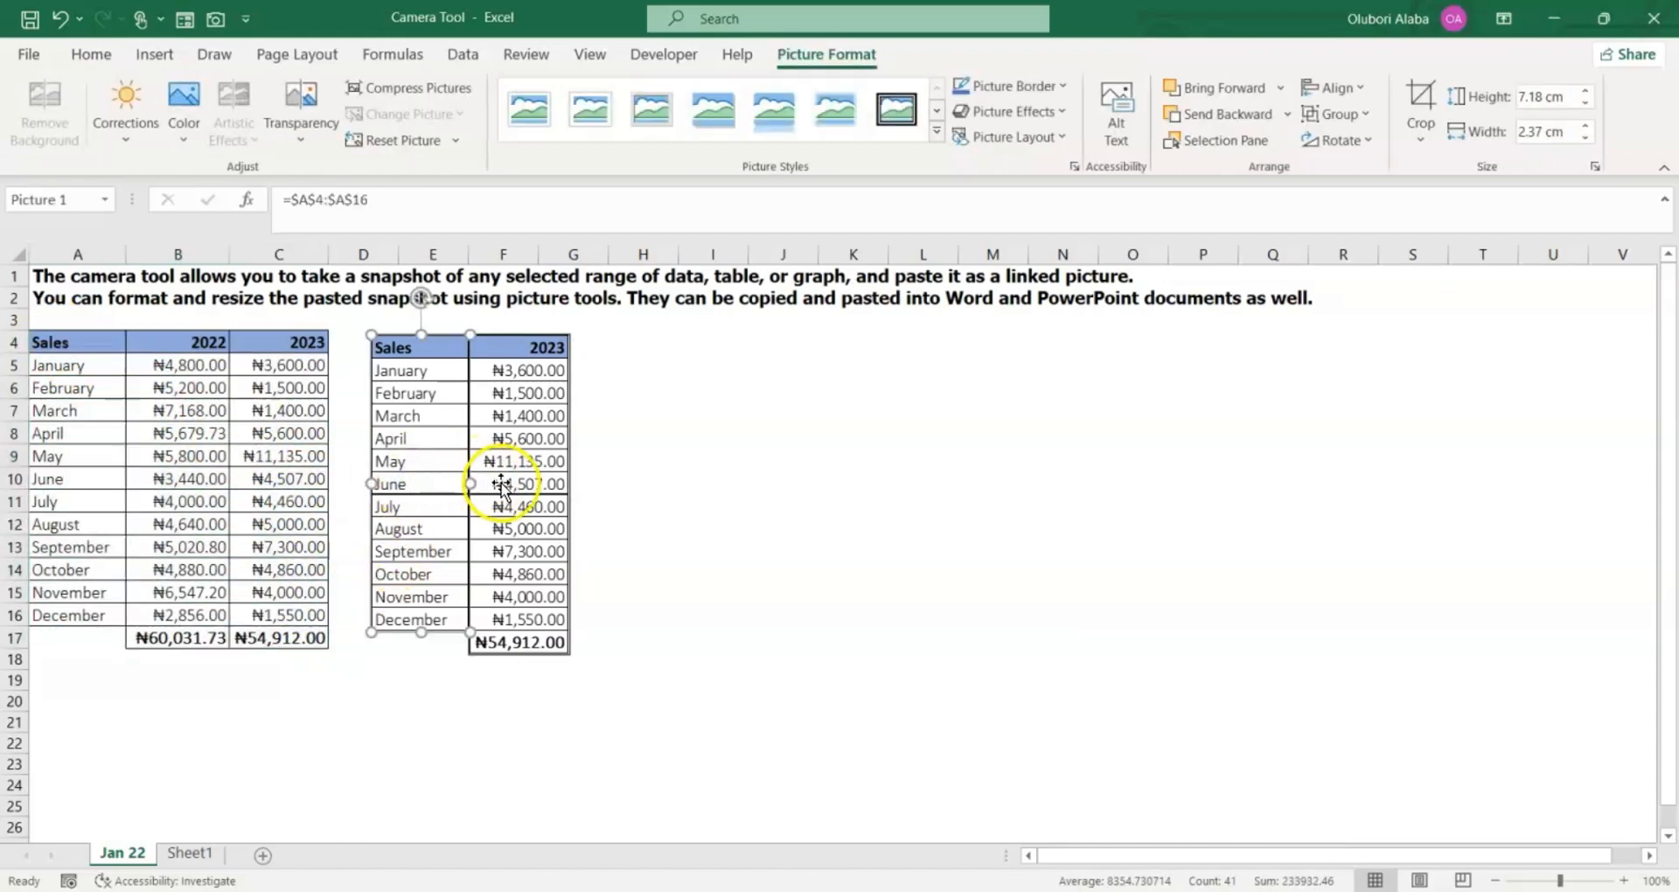
click(501, 486)
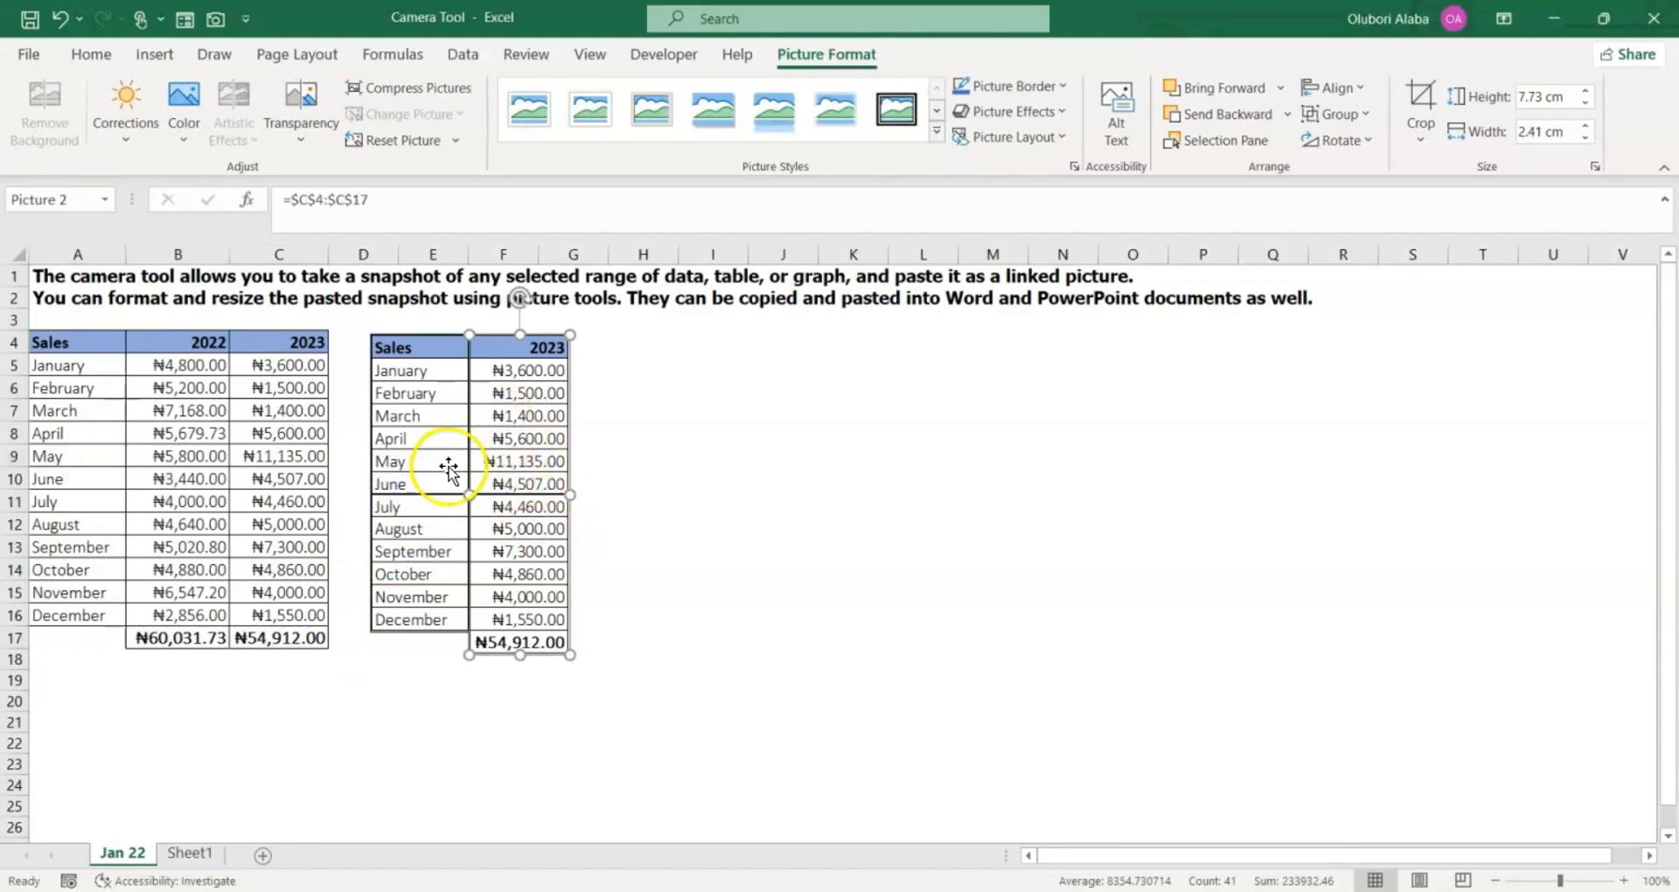
Try changing the January 2022 sales in cell B5 to 5000.
click(181, 368)
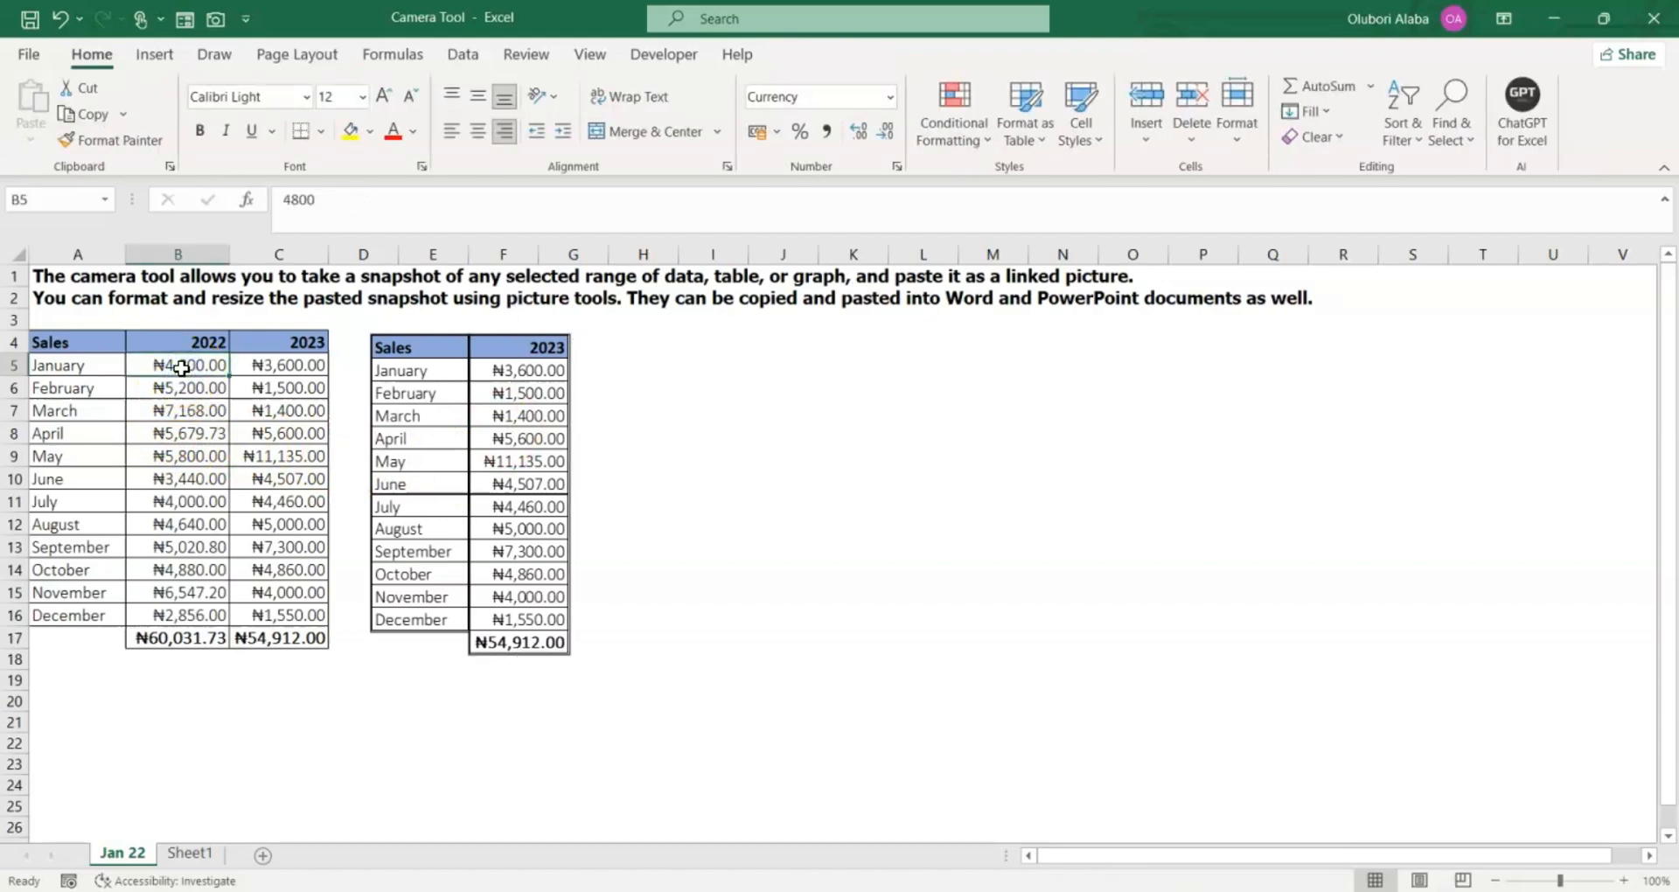
text(5000)
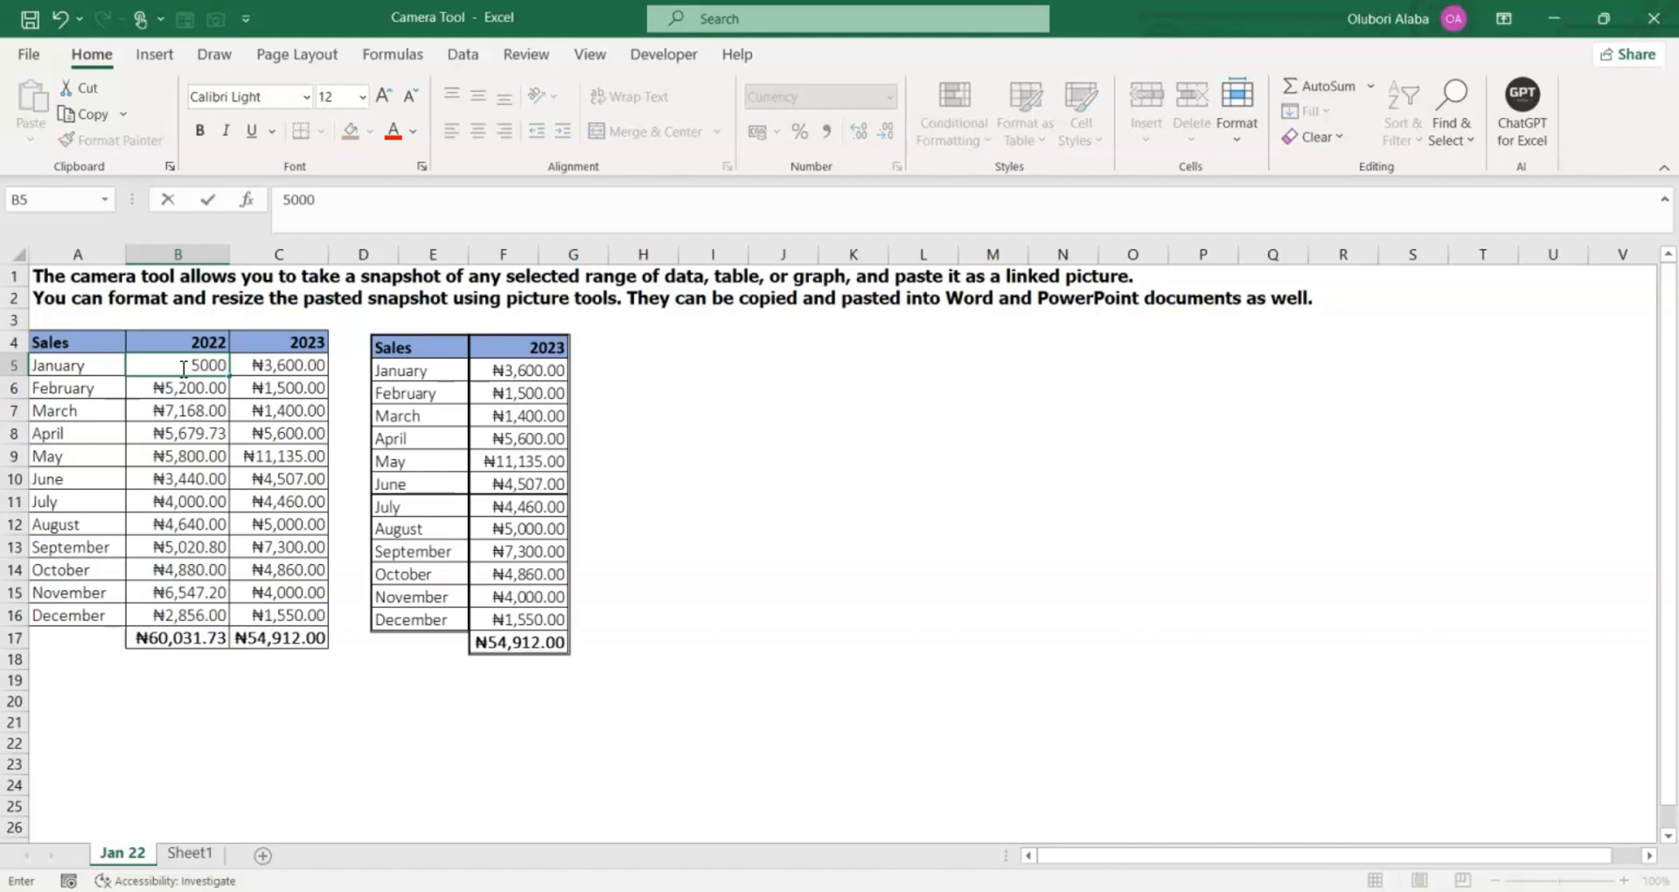
key(Return)
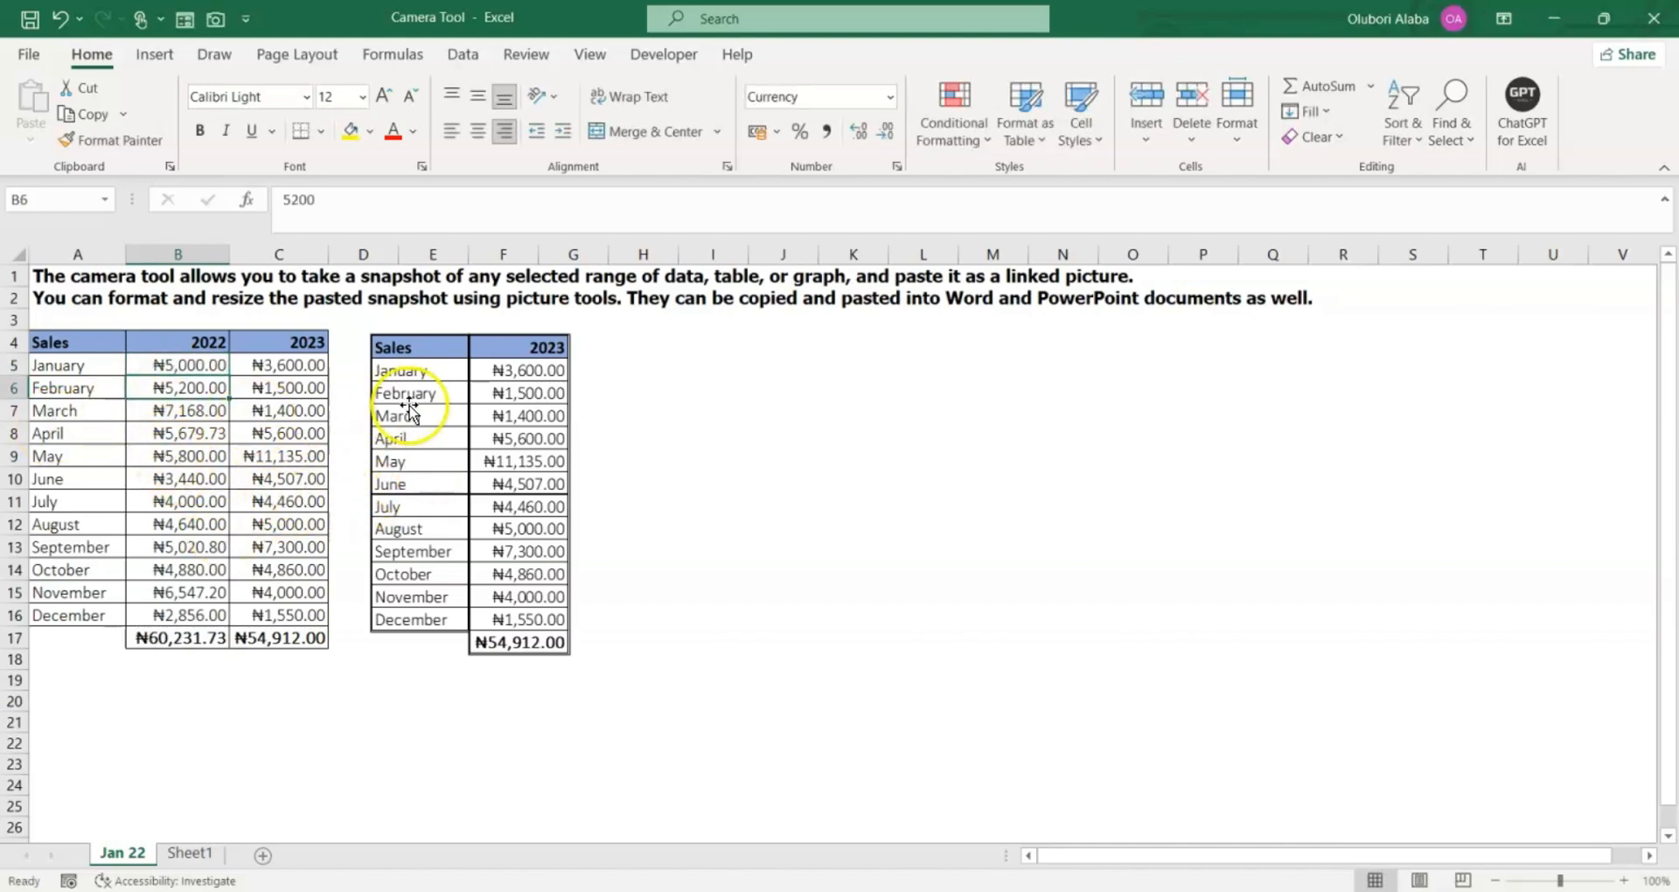
click(185, 365)
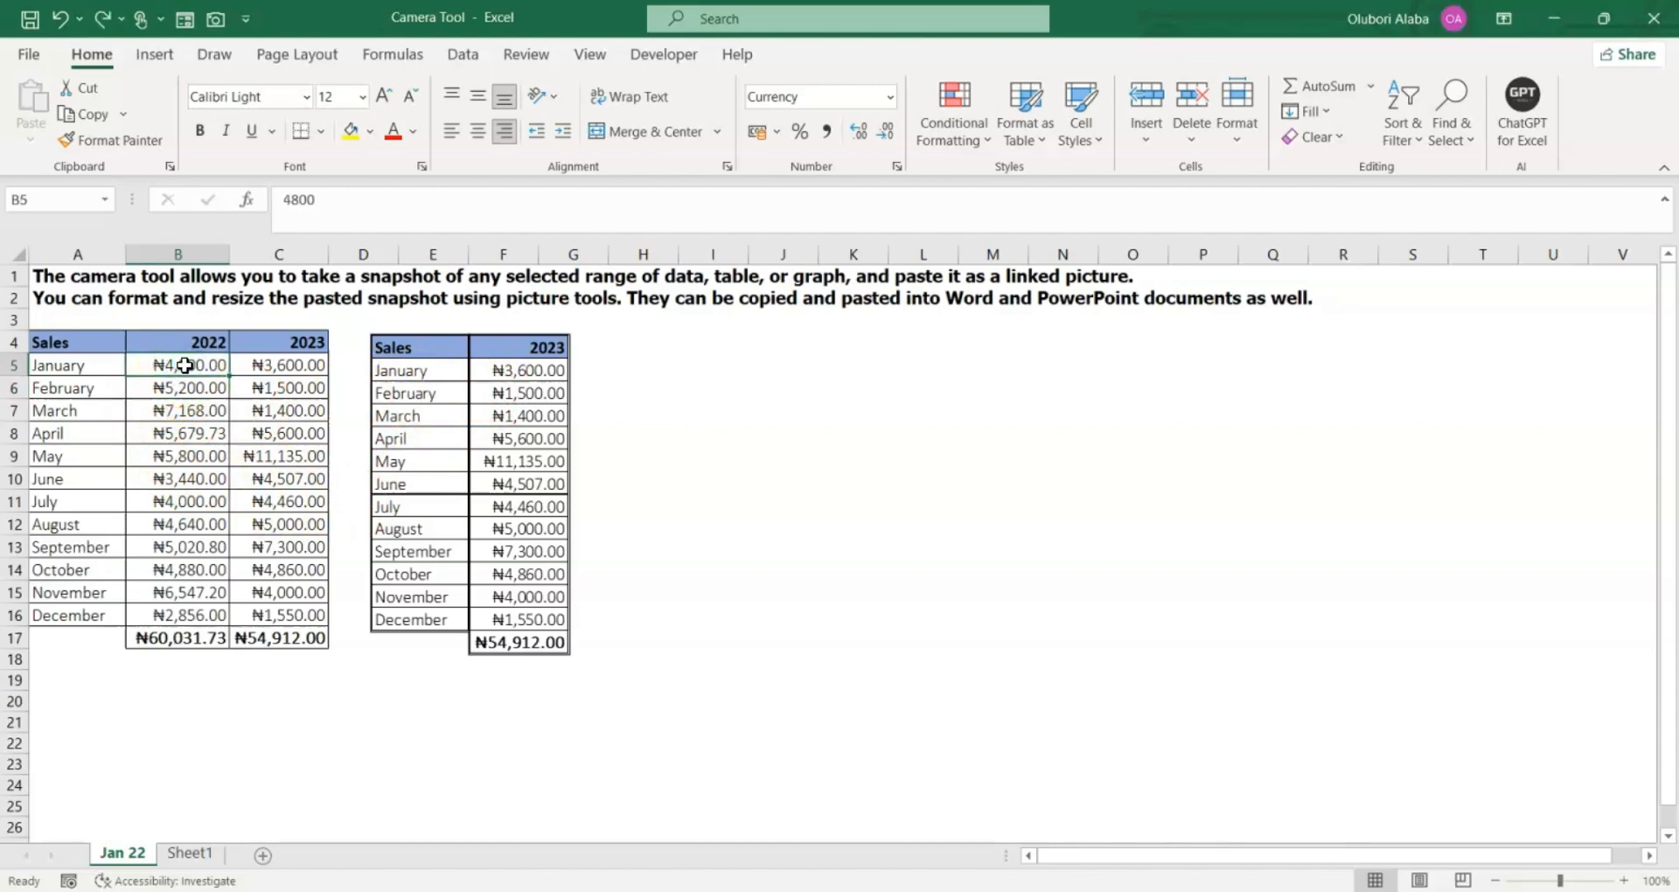
Set the January 2023 sales in C5 to 5000 and check the linked 2023 picture for the update.
click(269, 362)
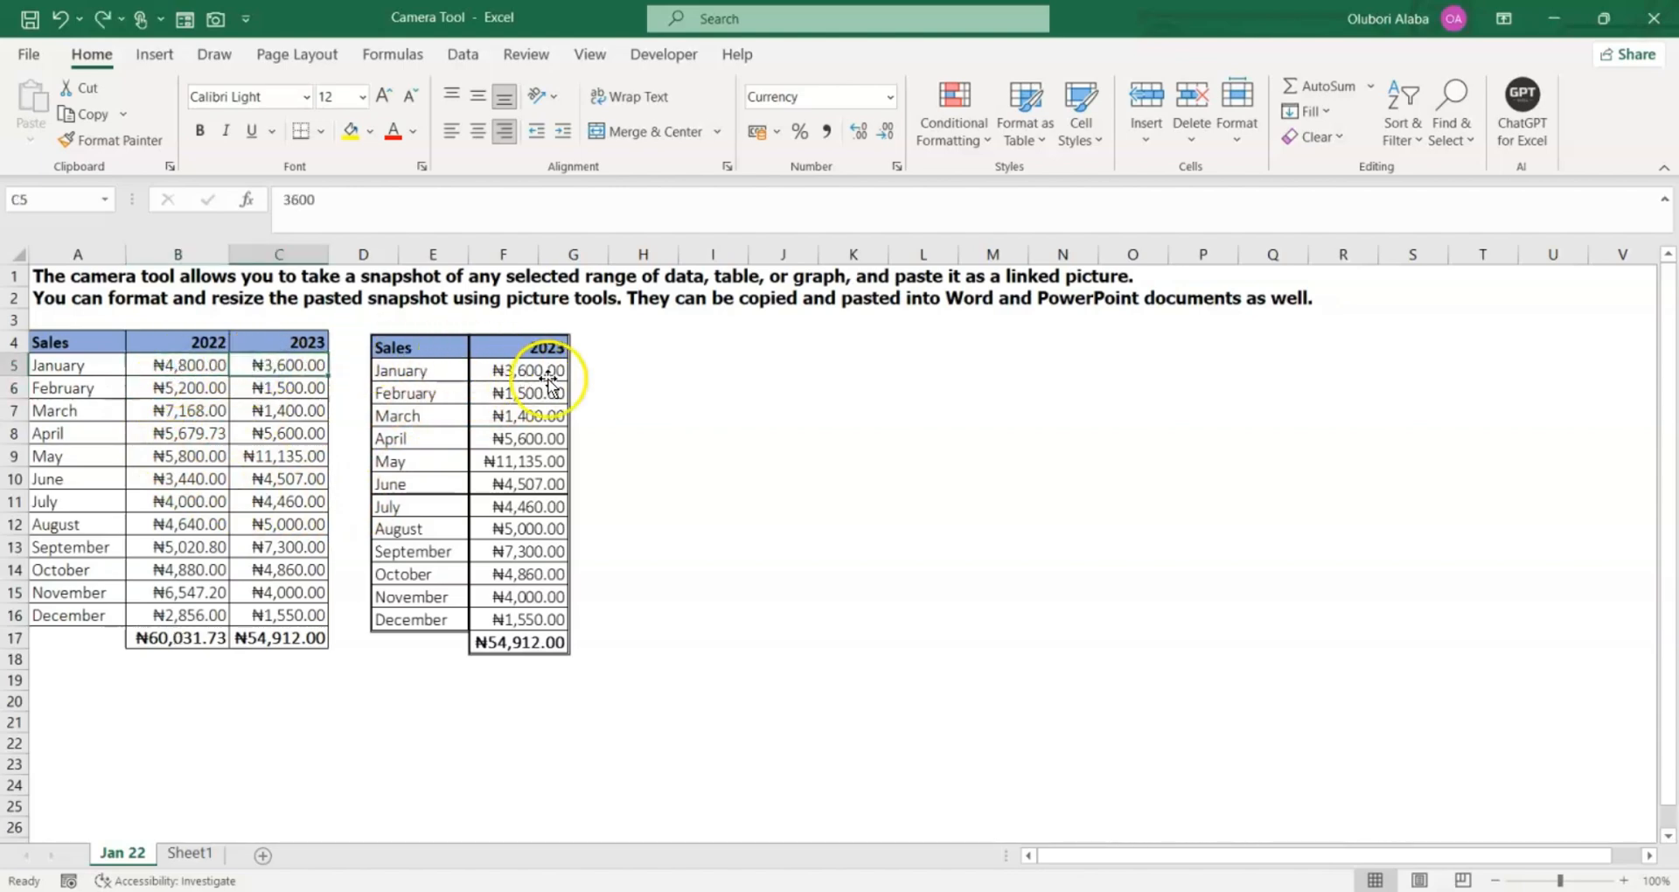
text(5)
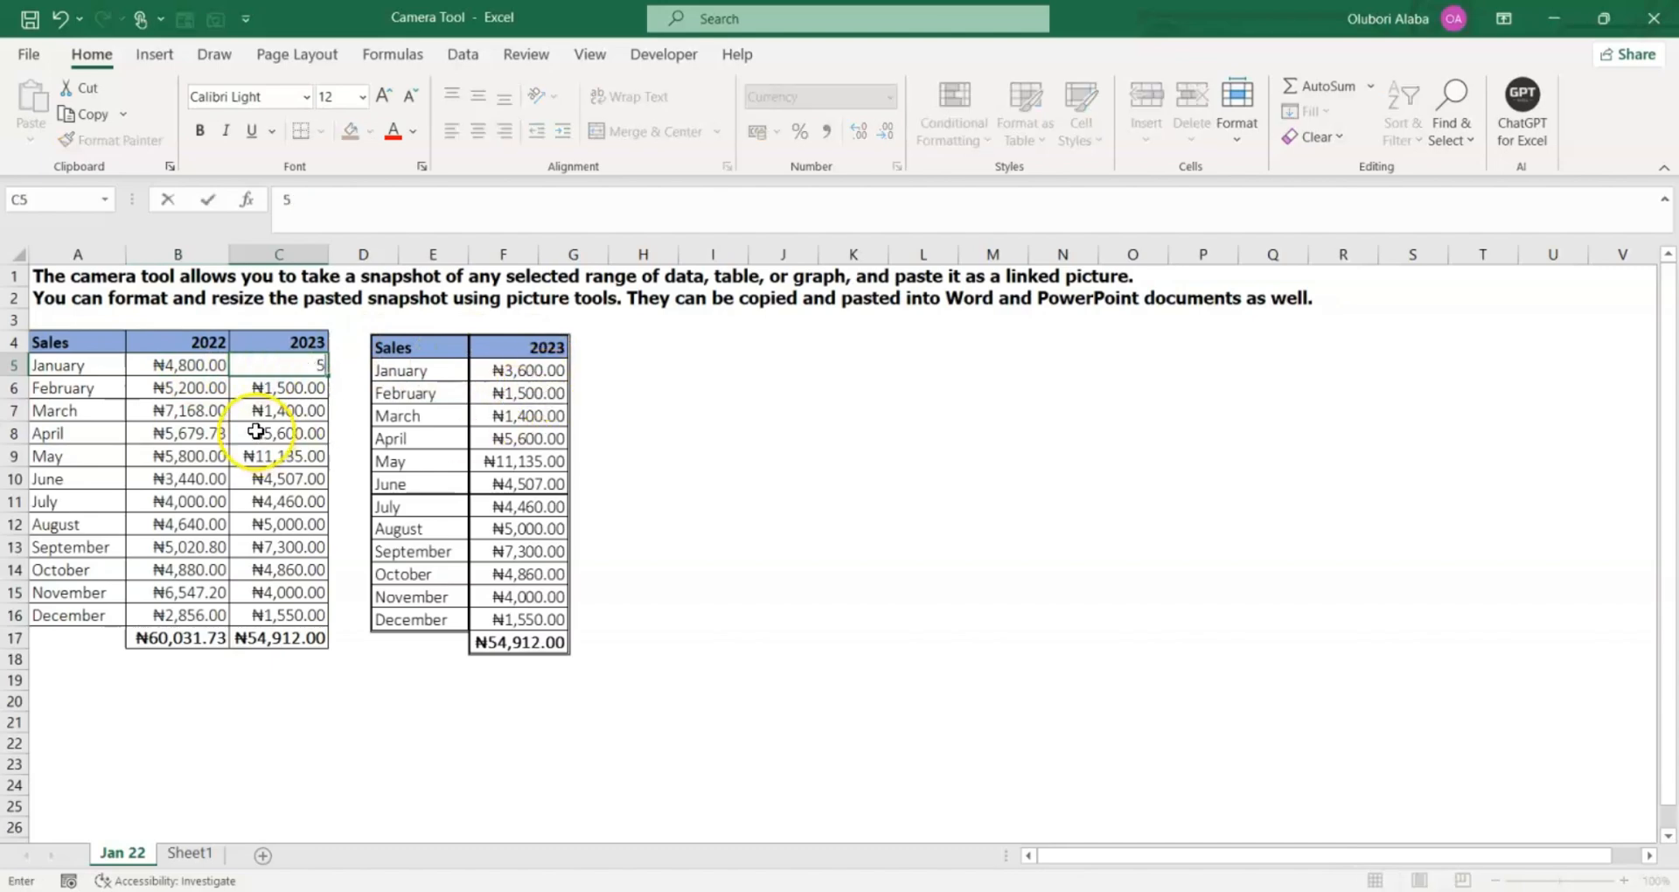
text(000)
key(Return)
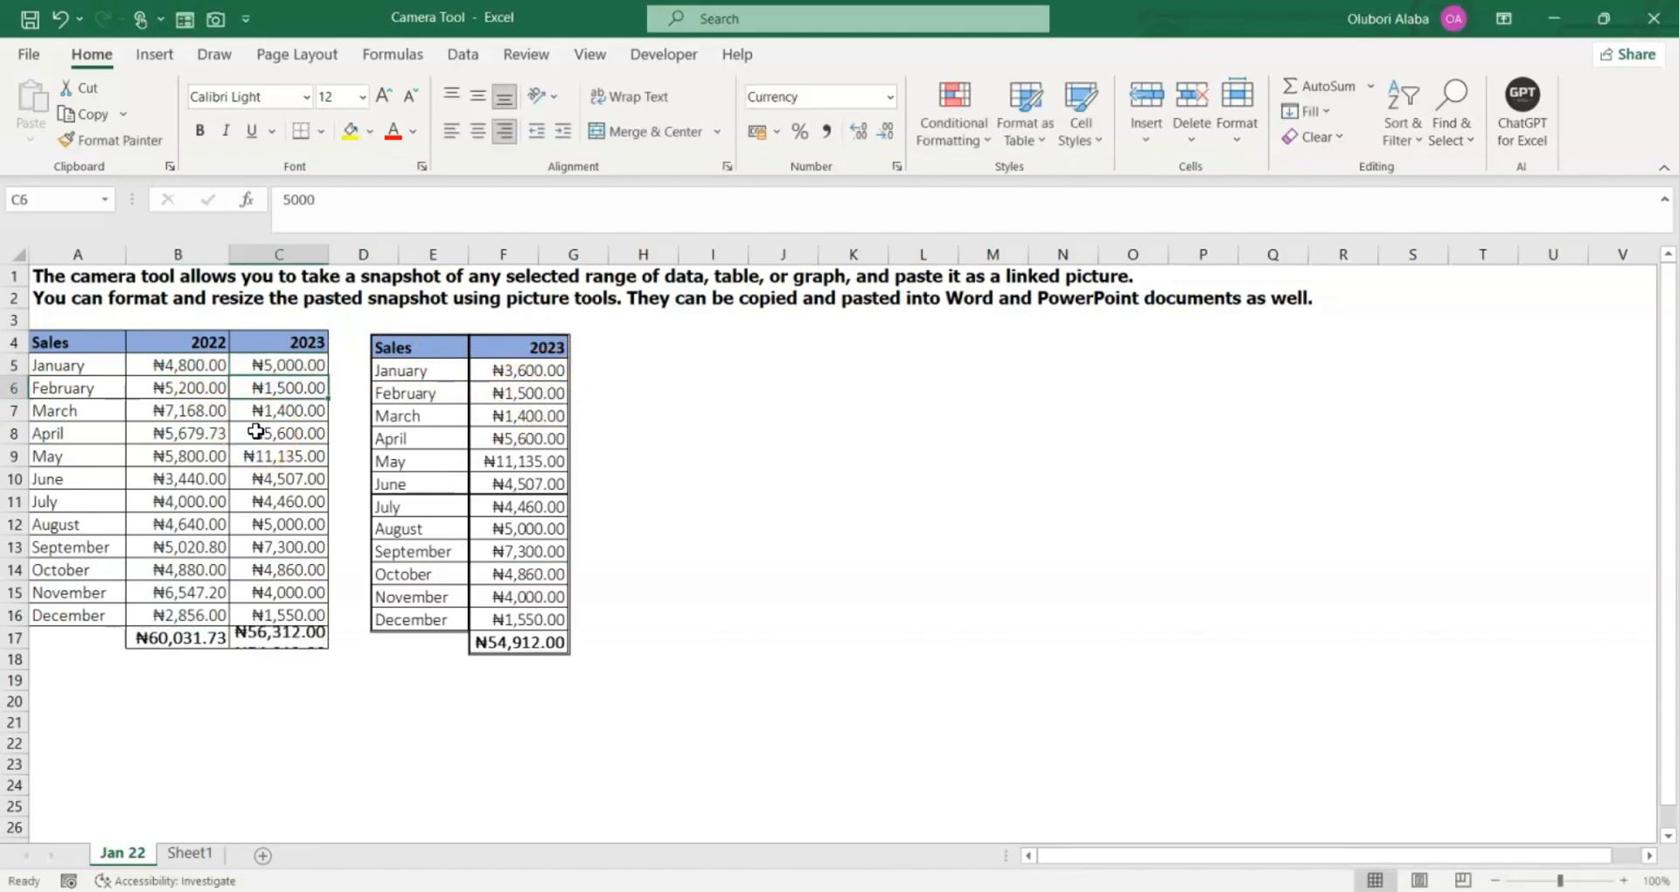
click(522, 376)
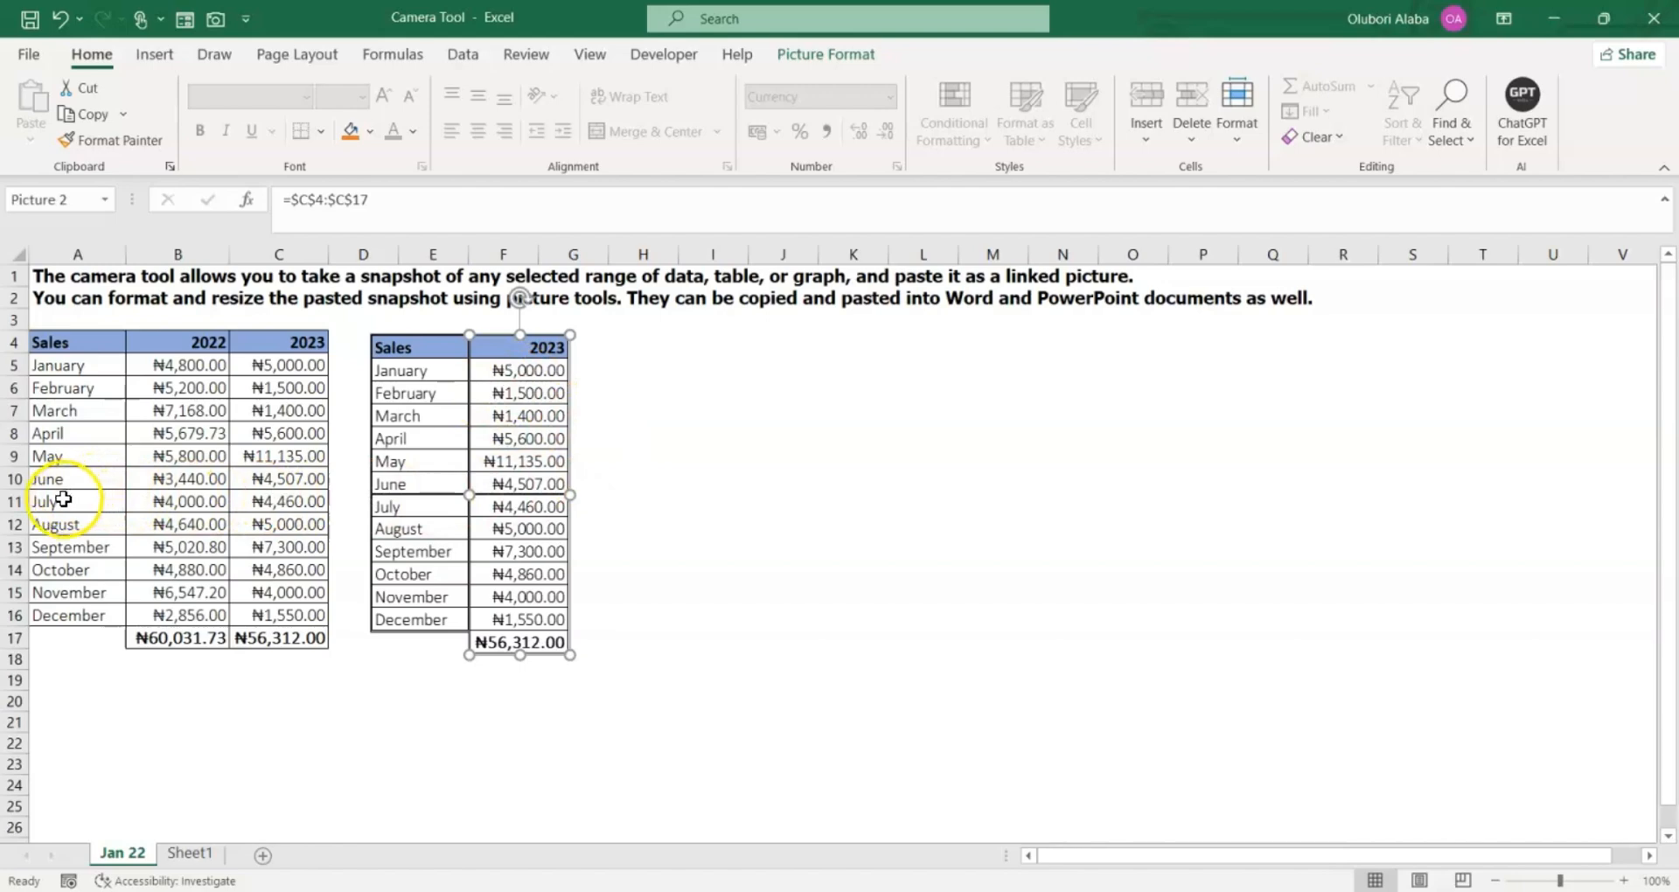
click(643, 551)
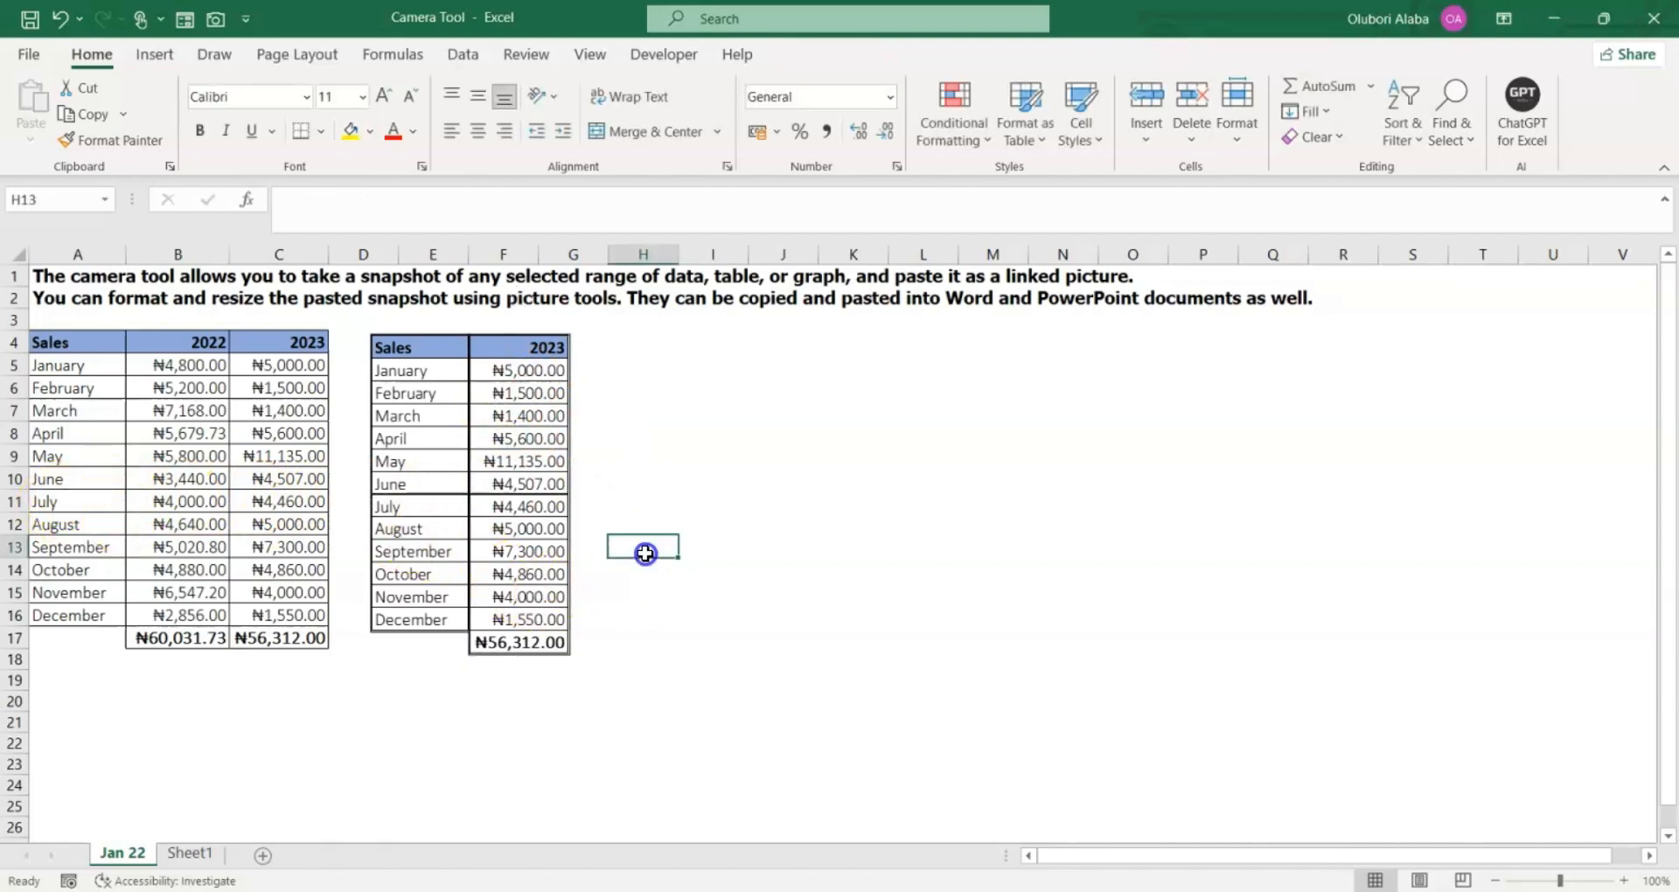
Insert a clustered column chart of the monthly 2022 sales from the range A5:B16.
click(50, 345)
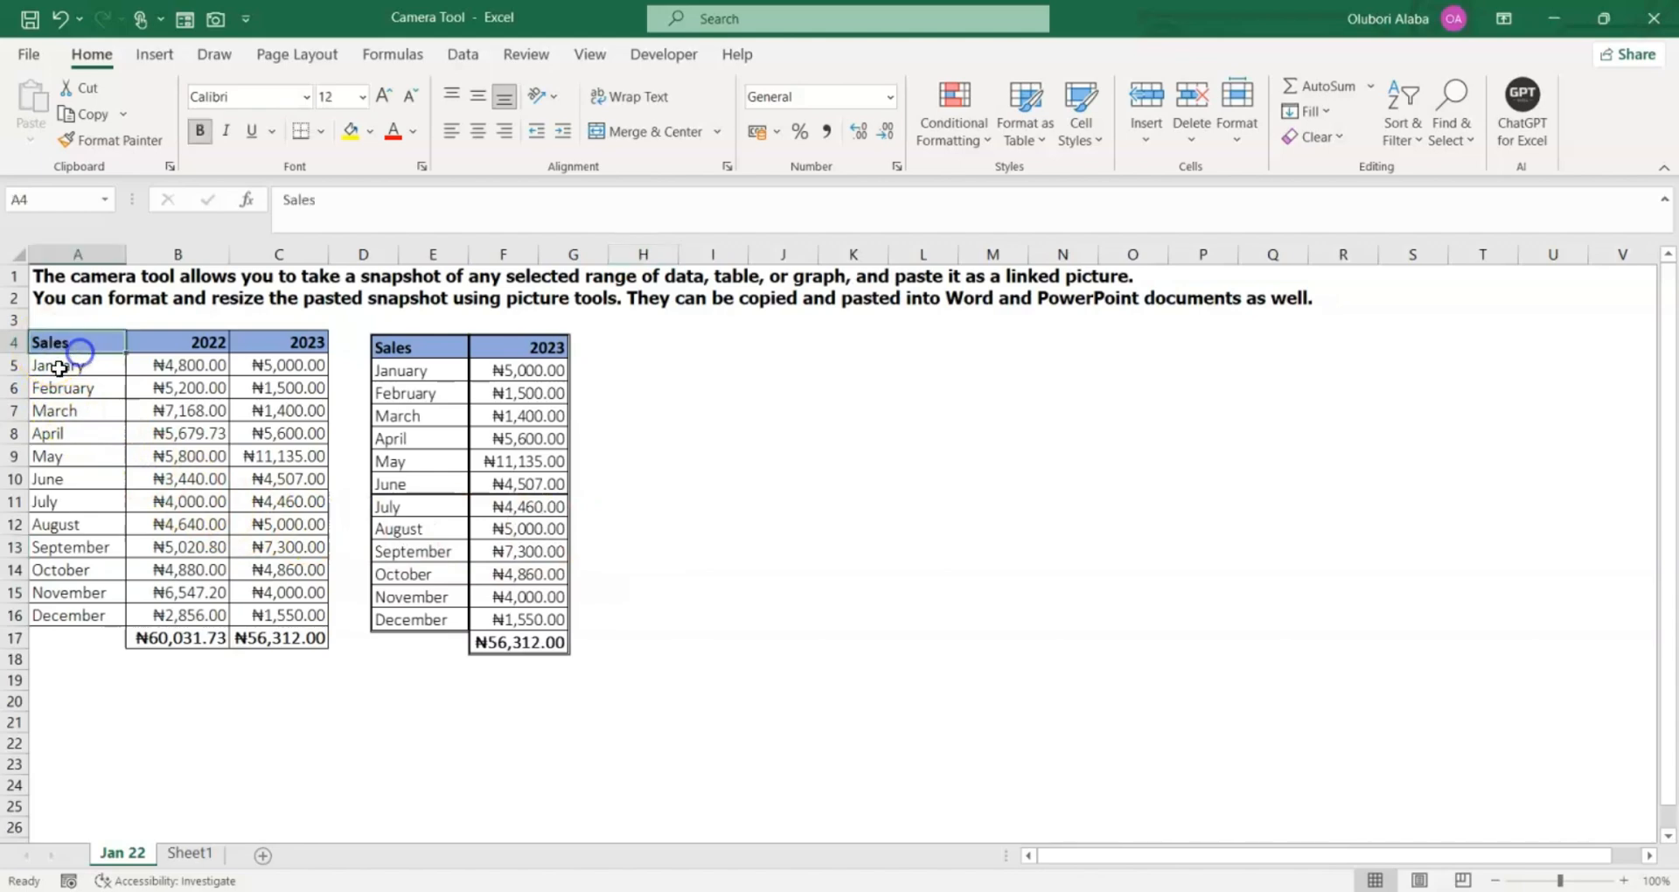
click(55, 381)
drag(48, 358, 219, 564)
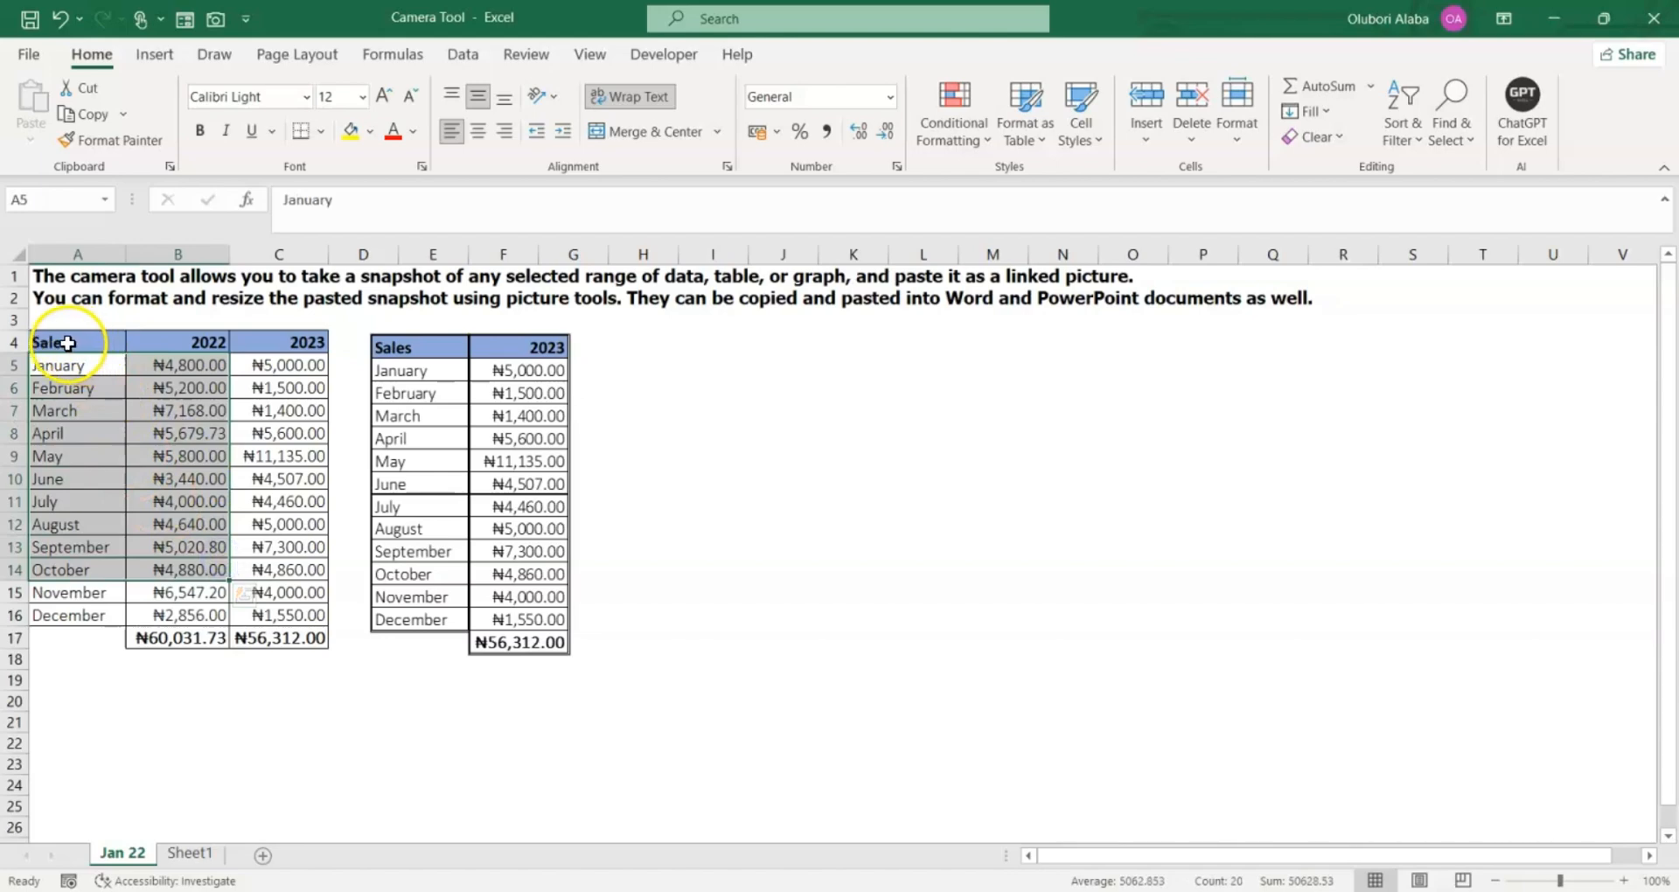
drag(51, 343, 192, 412)
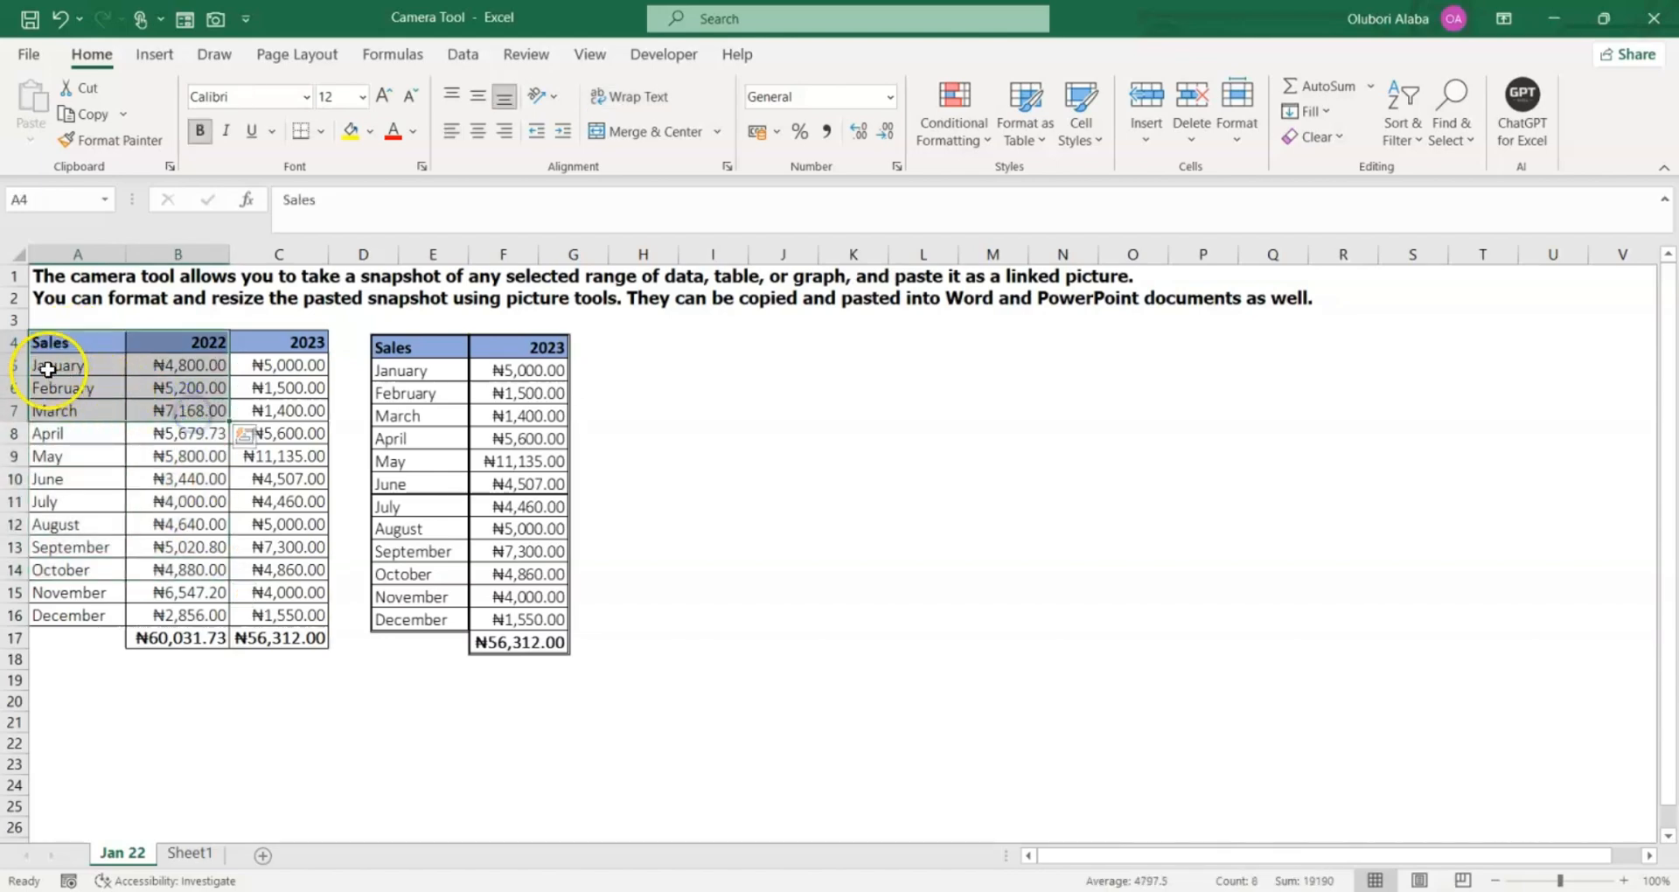
drag(45, 360, 213, 618)
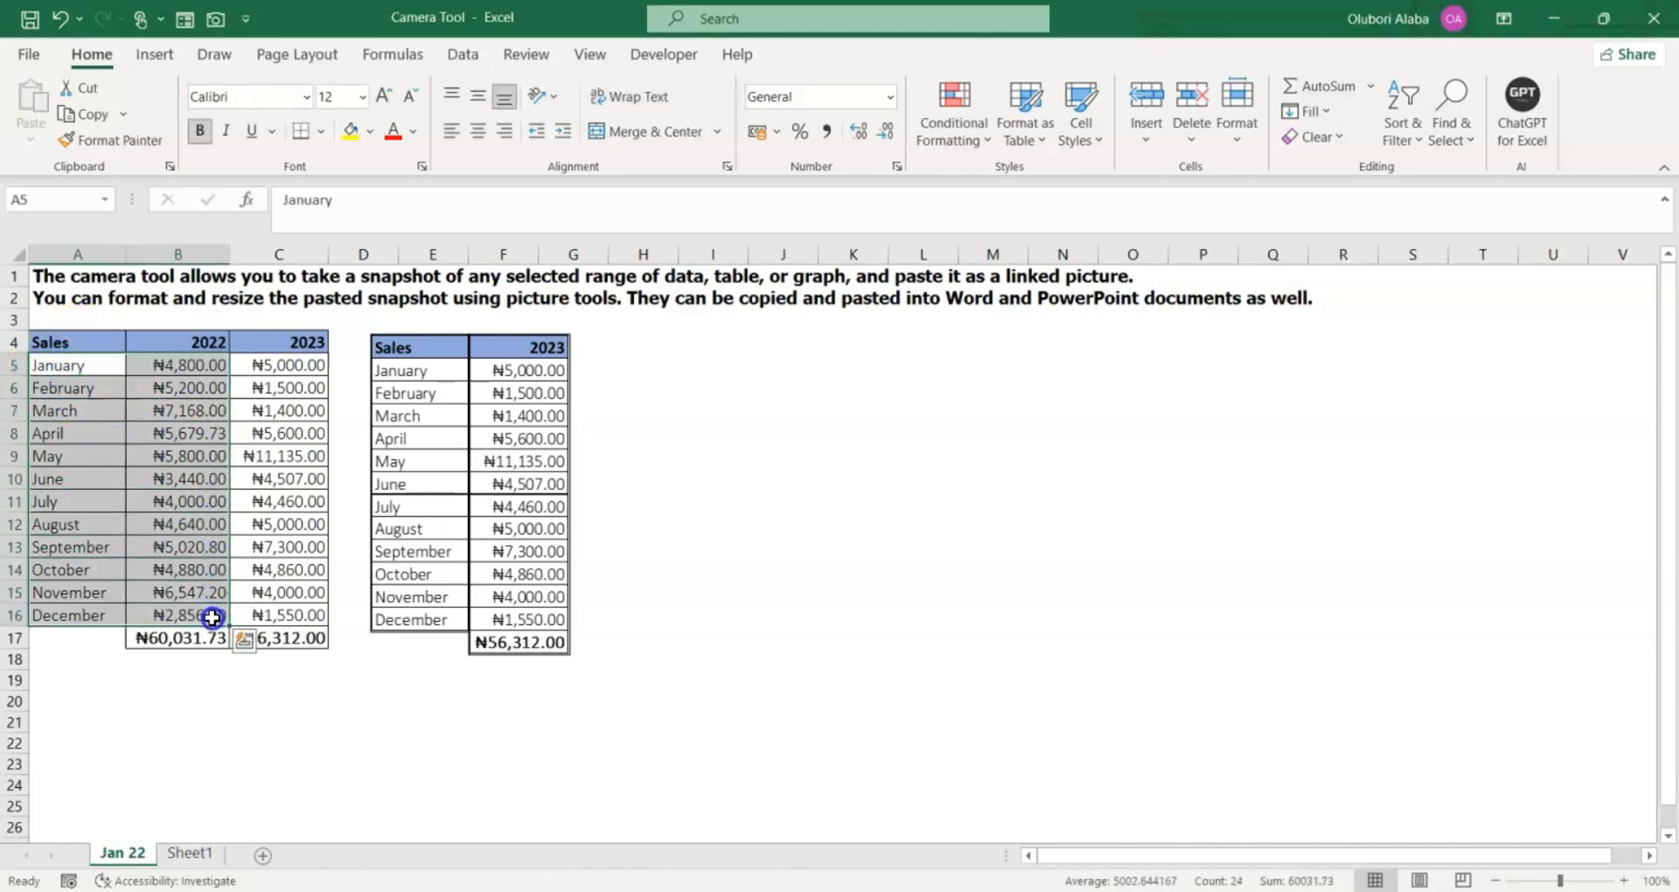
click(244, 639)
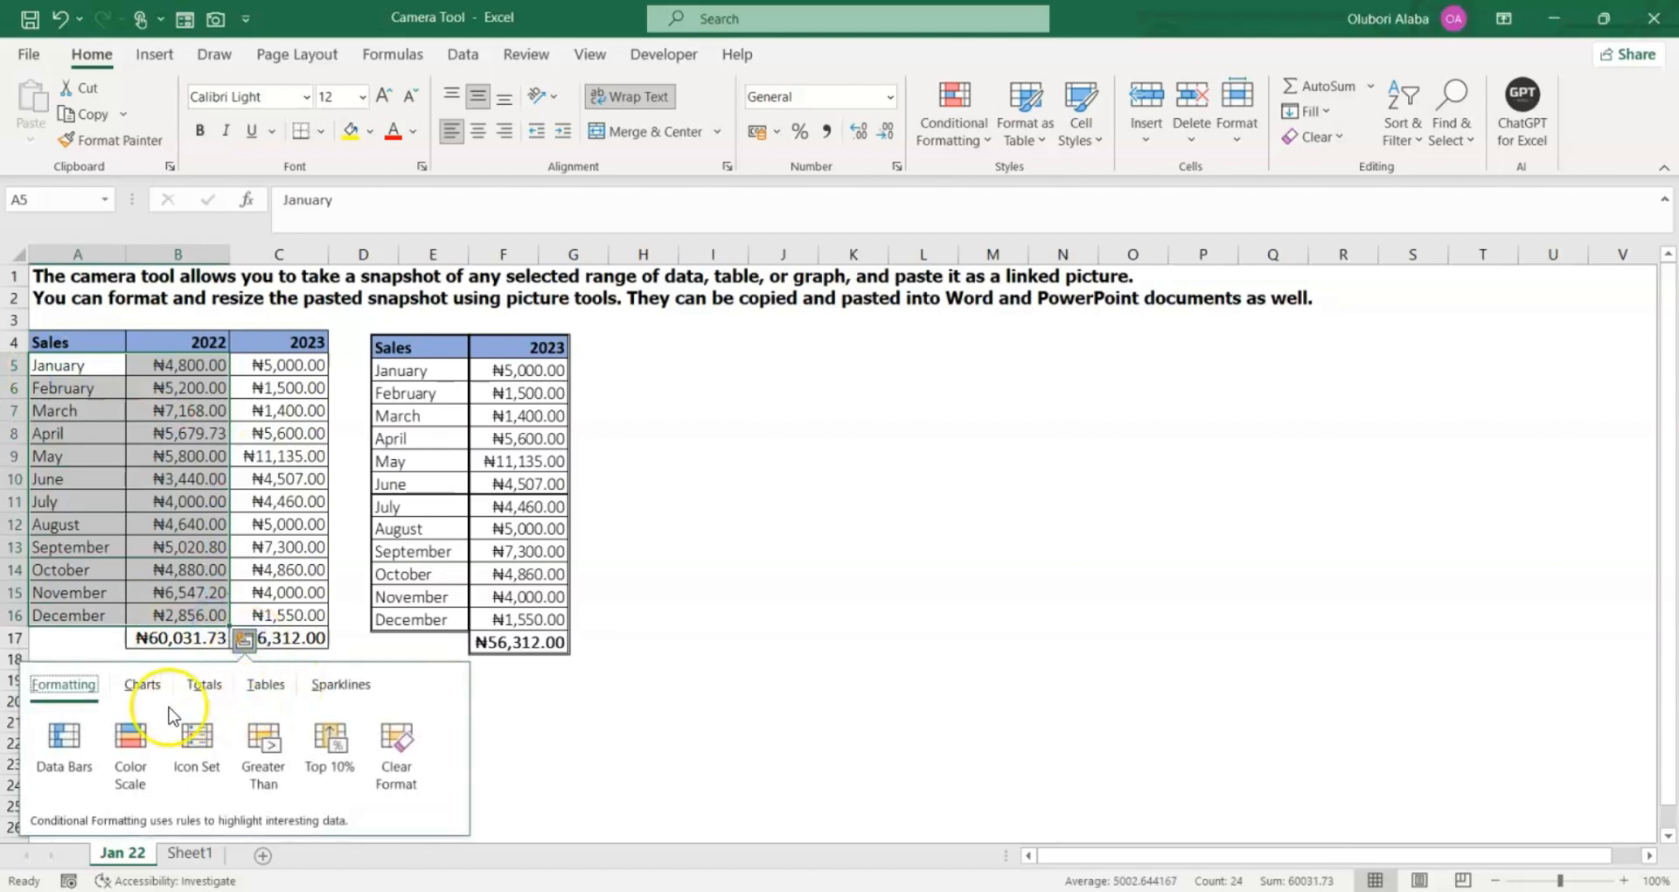
click(143, 691)
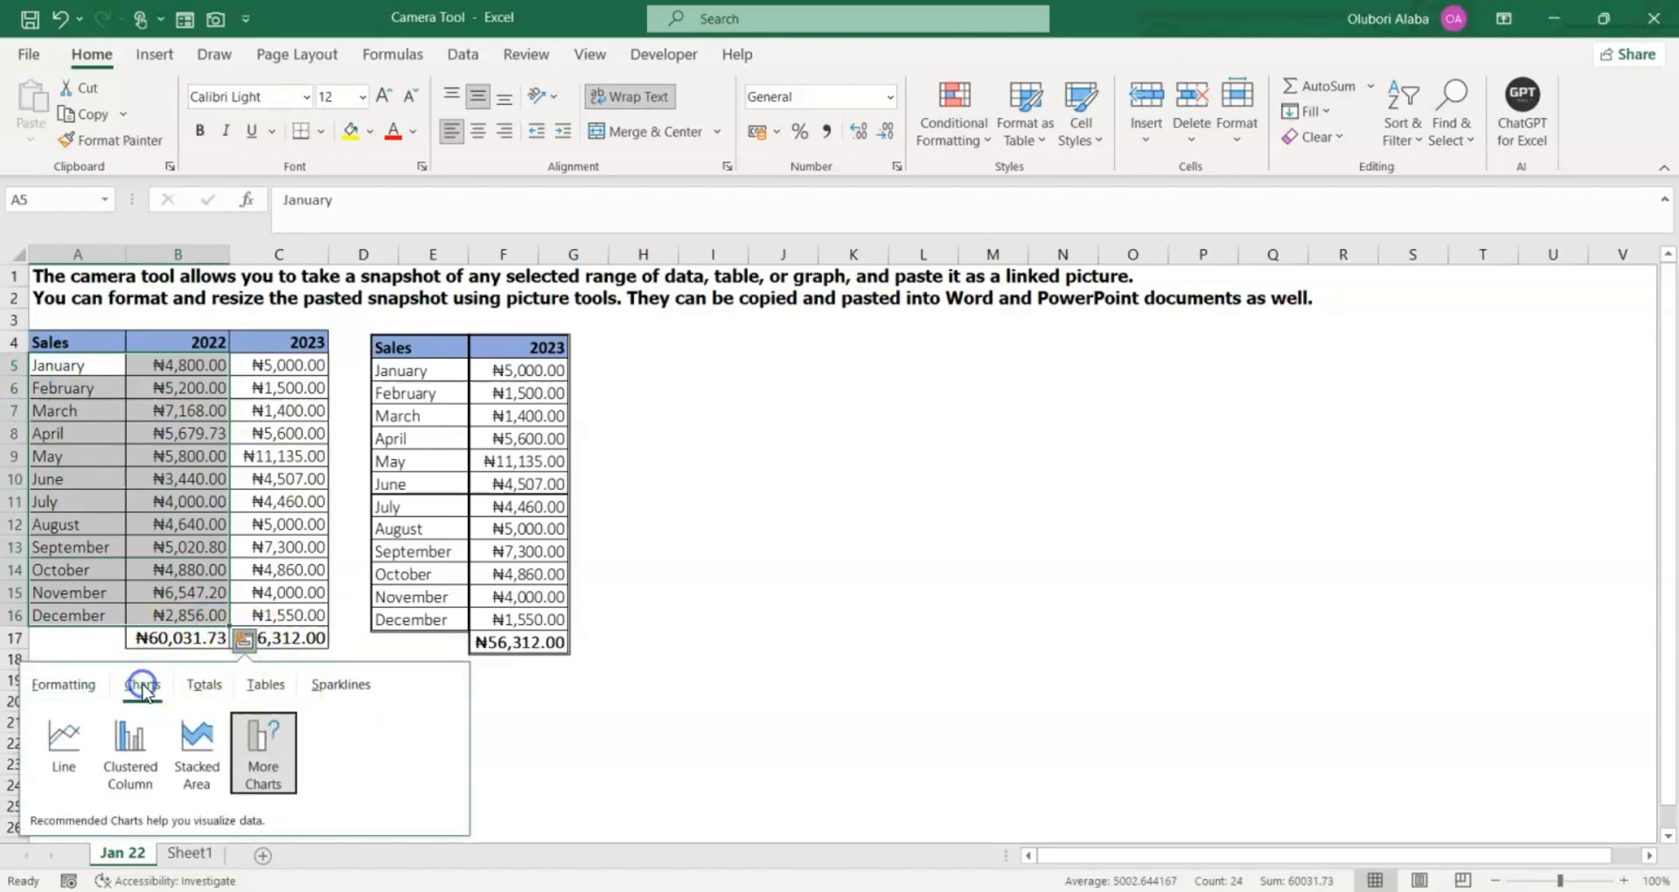
click(142, 758)
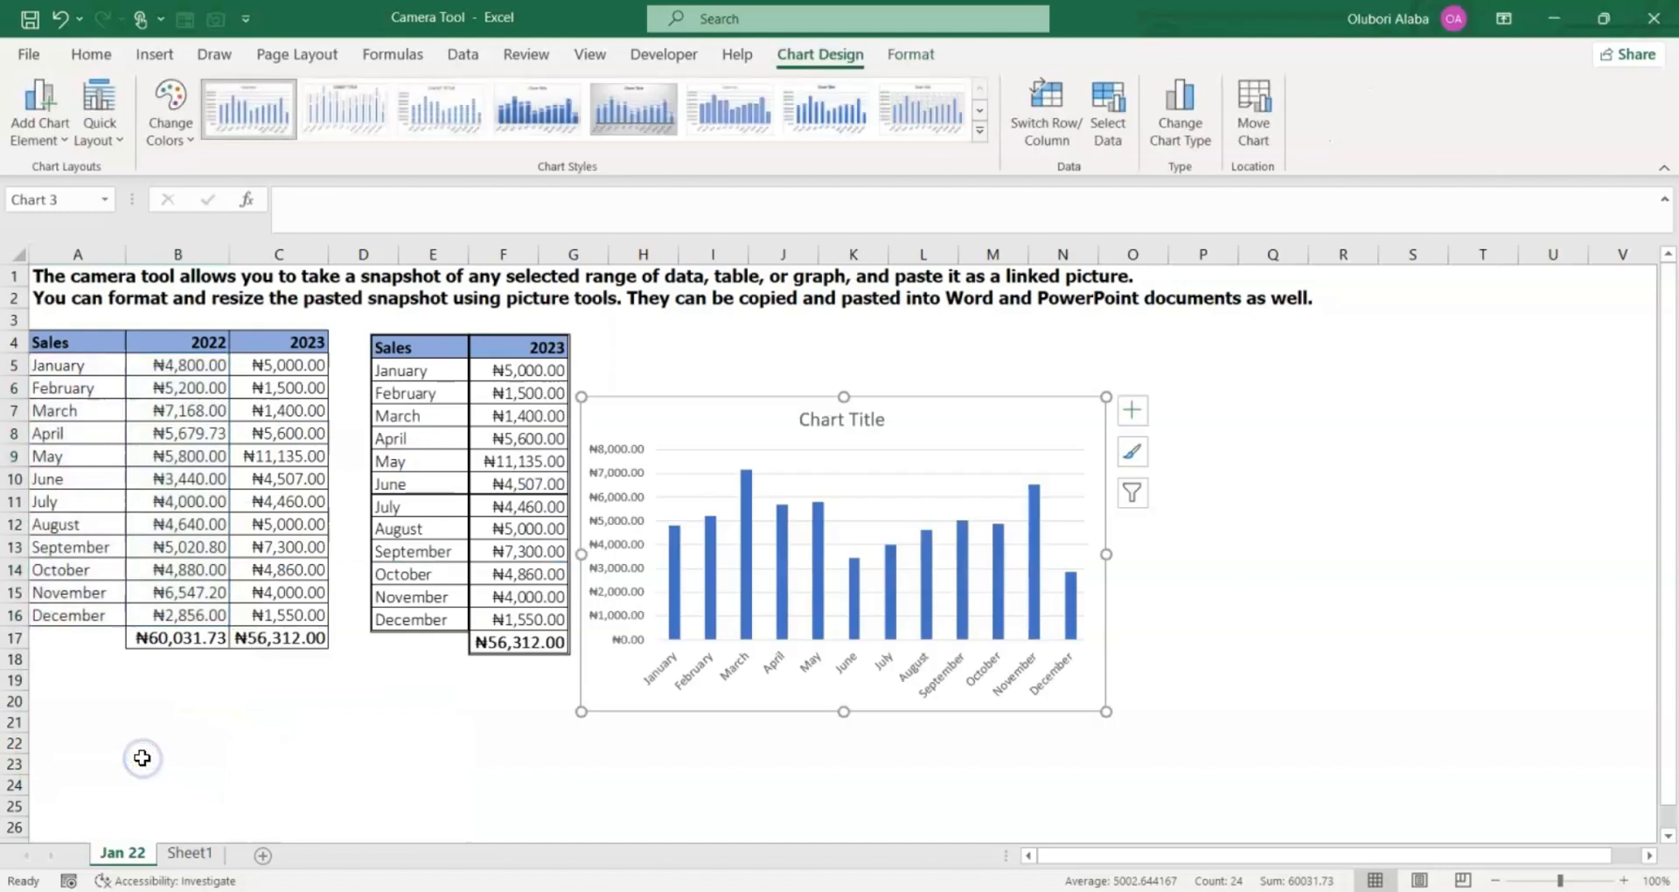
Move the chart beside the linked pictures and shrink it to span about columns H to N, rows 5 to 16.
drag(746, 427, 770, 378)
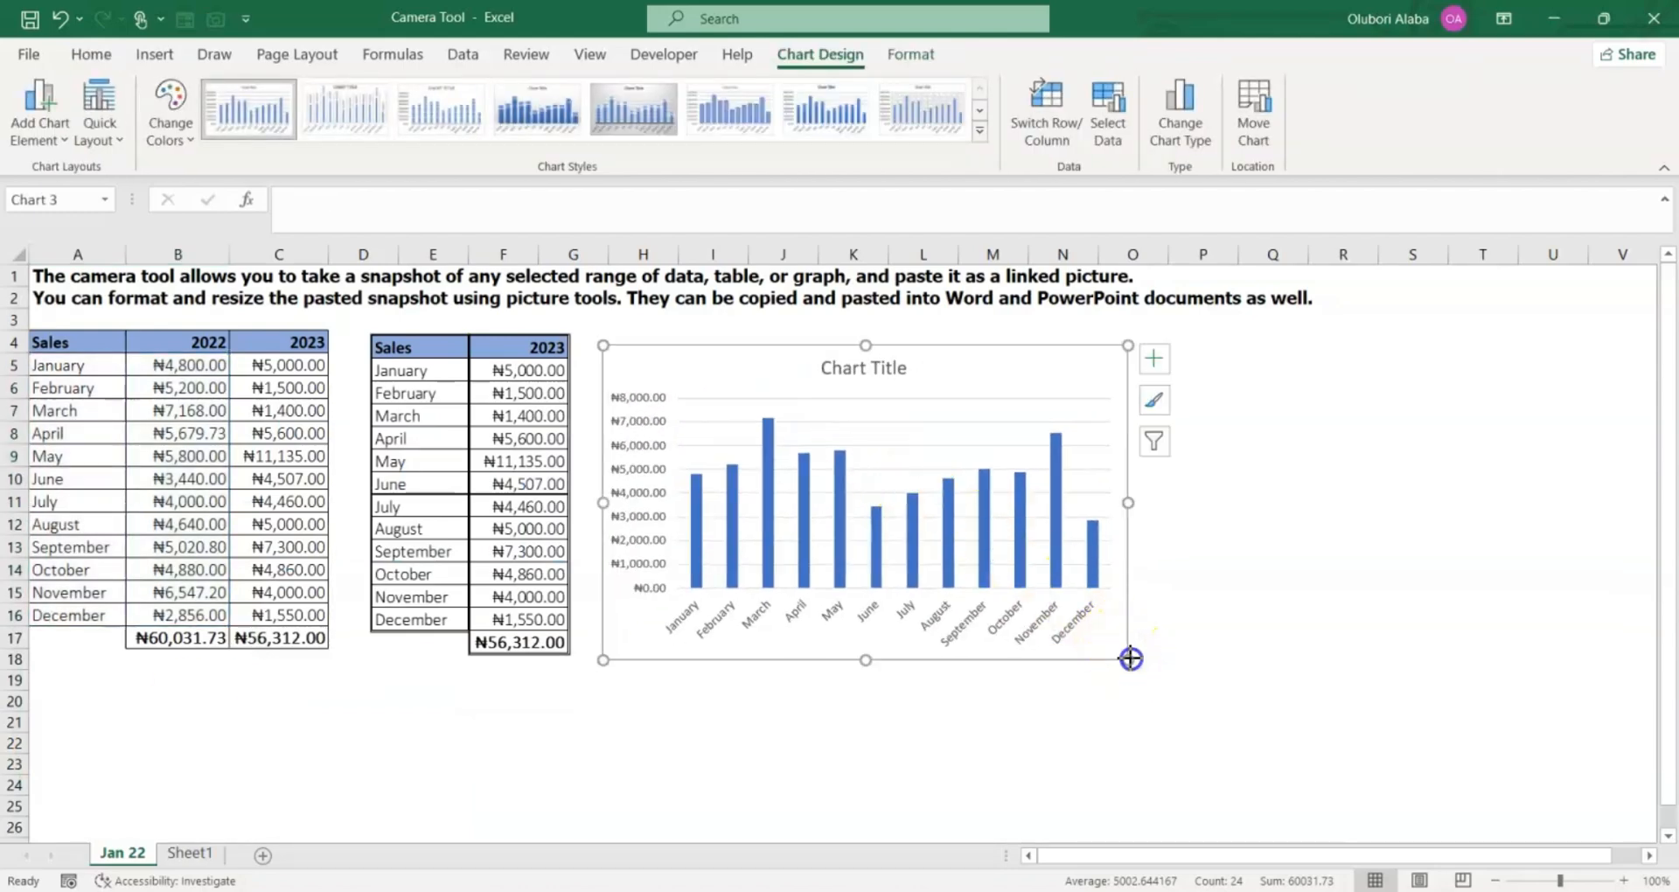
drag(1131, 658, 1053, 595)
drag(731, 371, 768, 374)
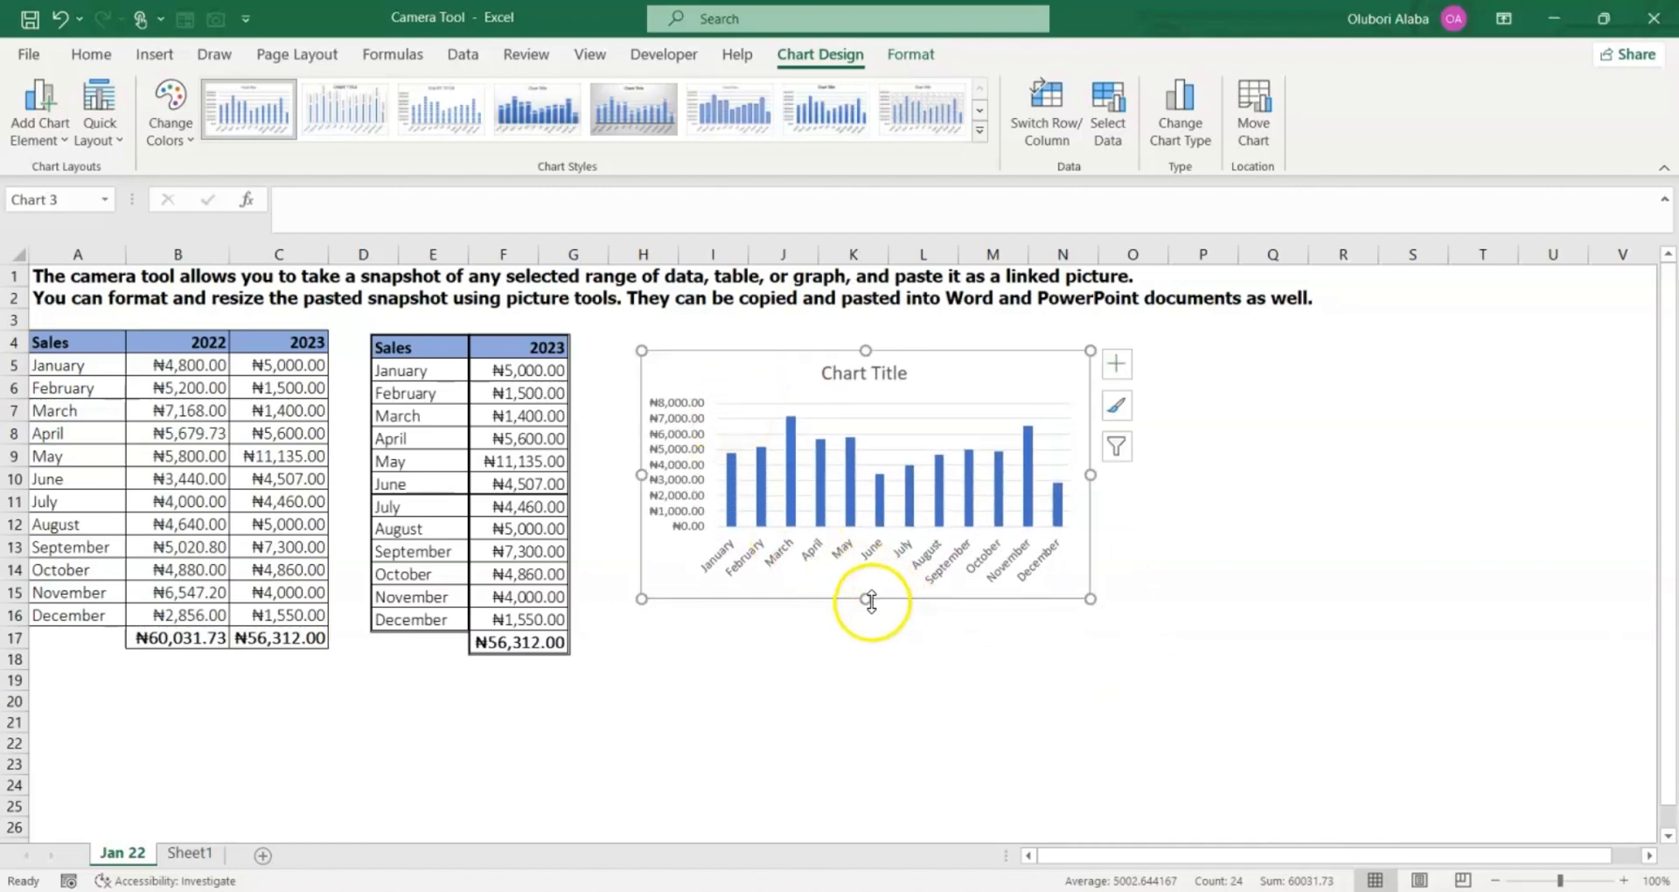
drag(866, 599, 866, 632)
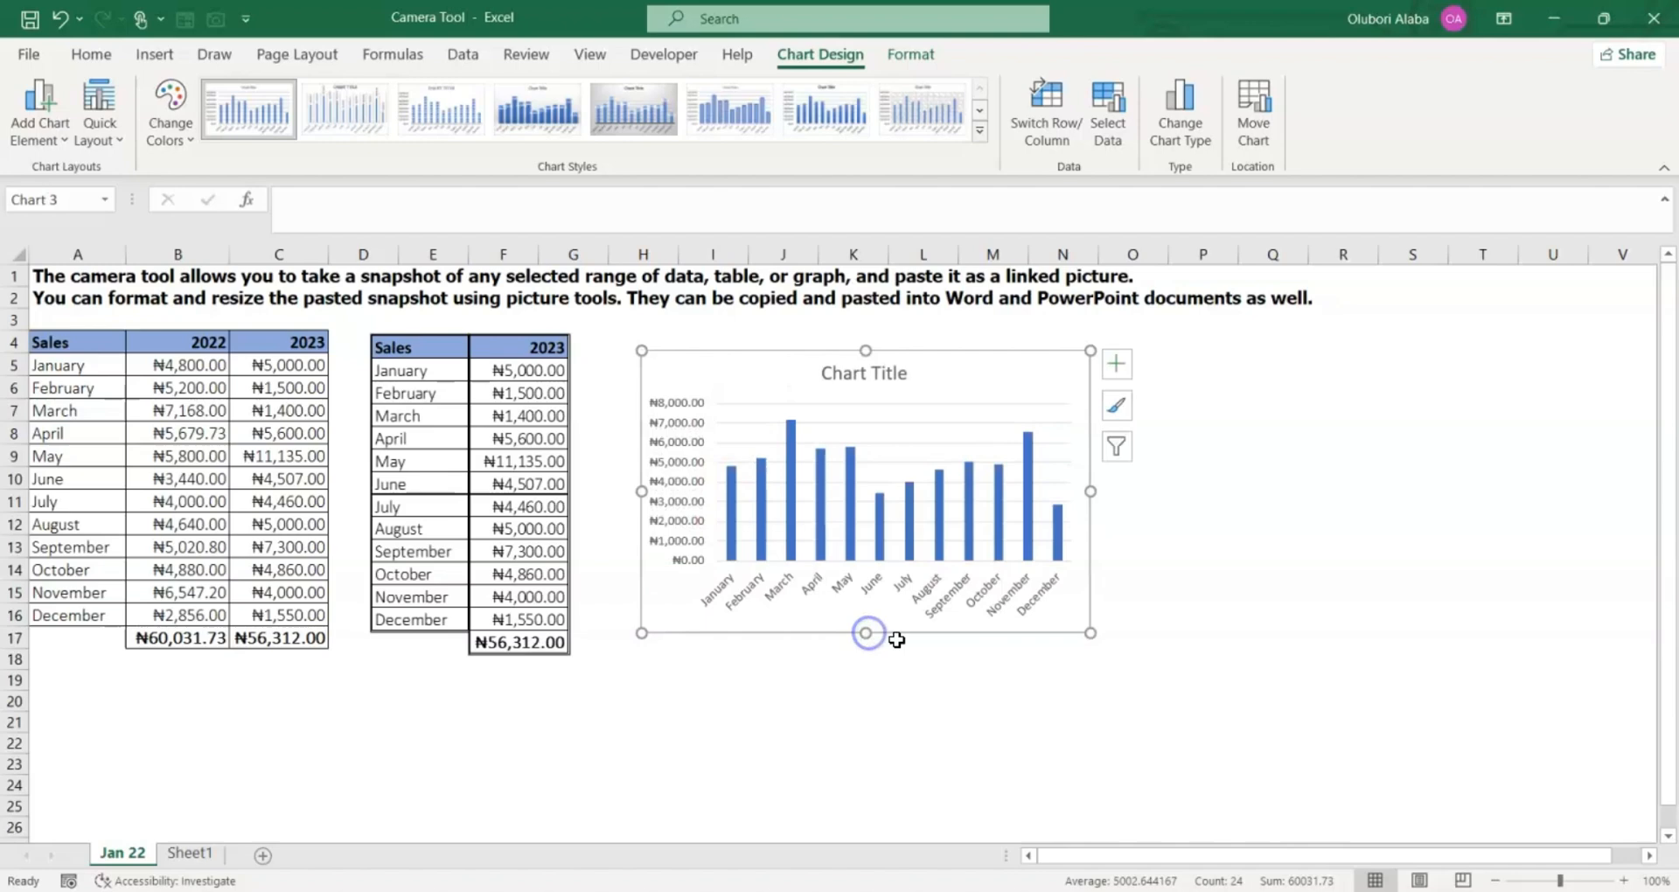
click(798, 680)
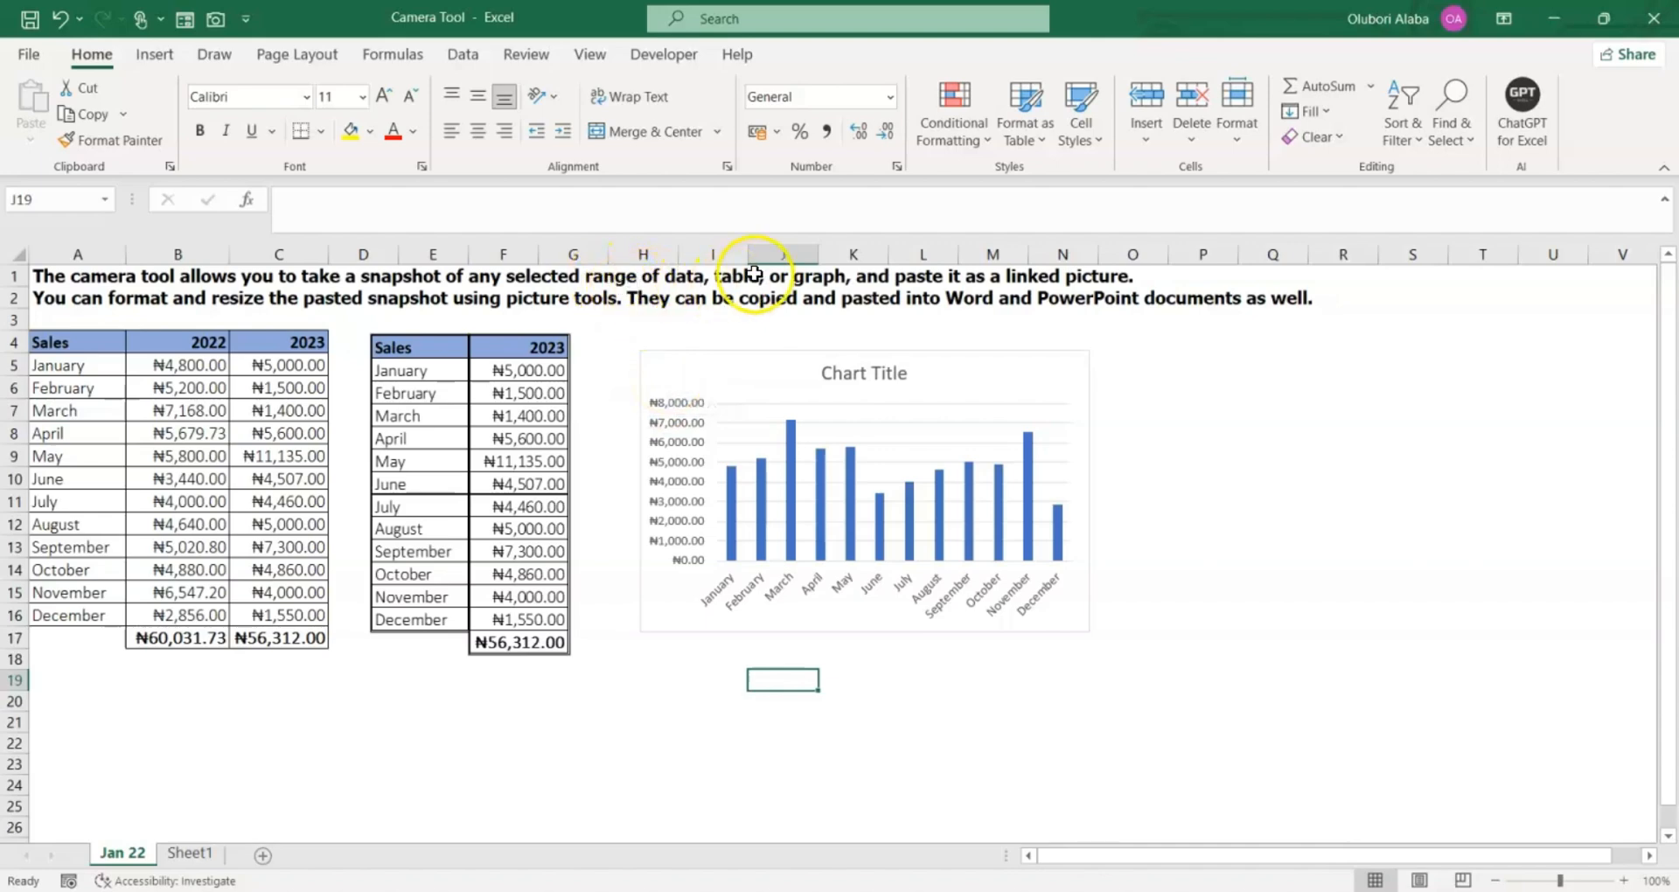
Take a camera snapshot of the range H4:O17 containing the chart and place it beside the chart, starting at column P, row 4.
click(727, 363)
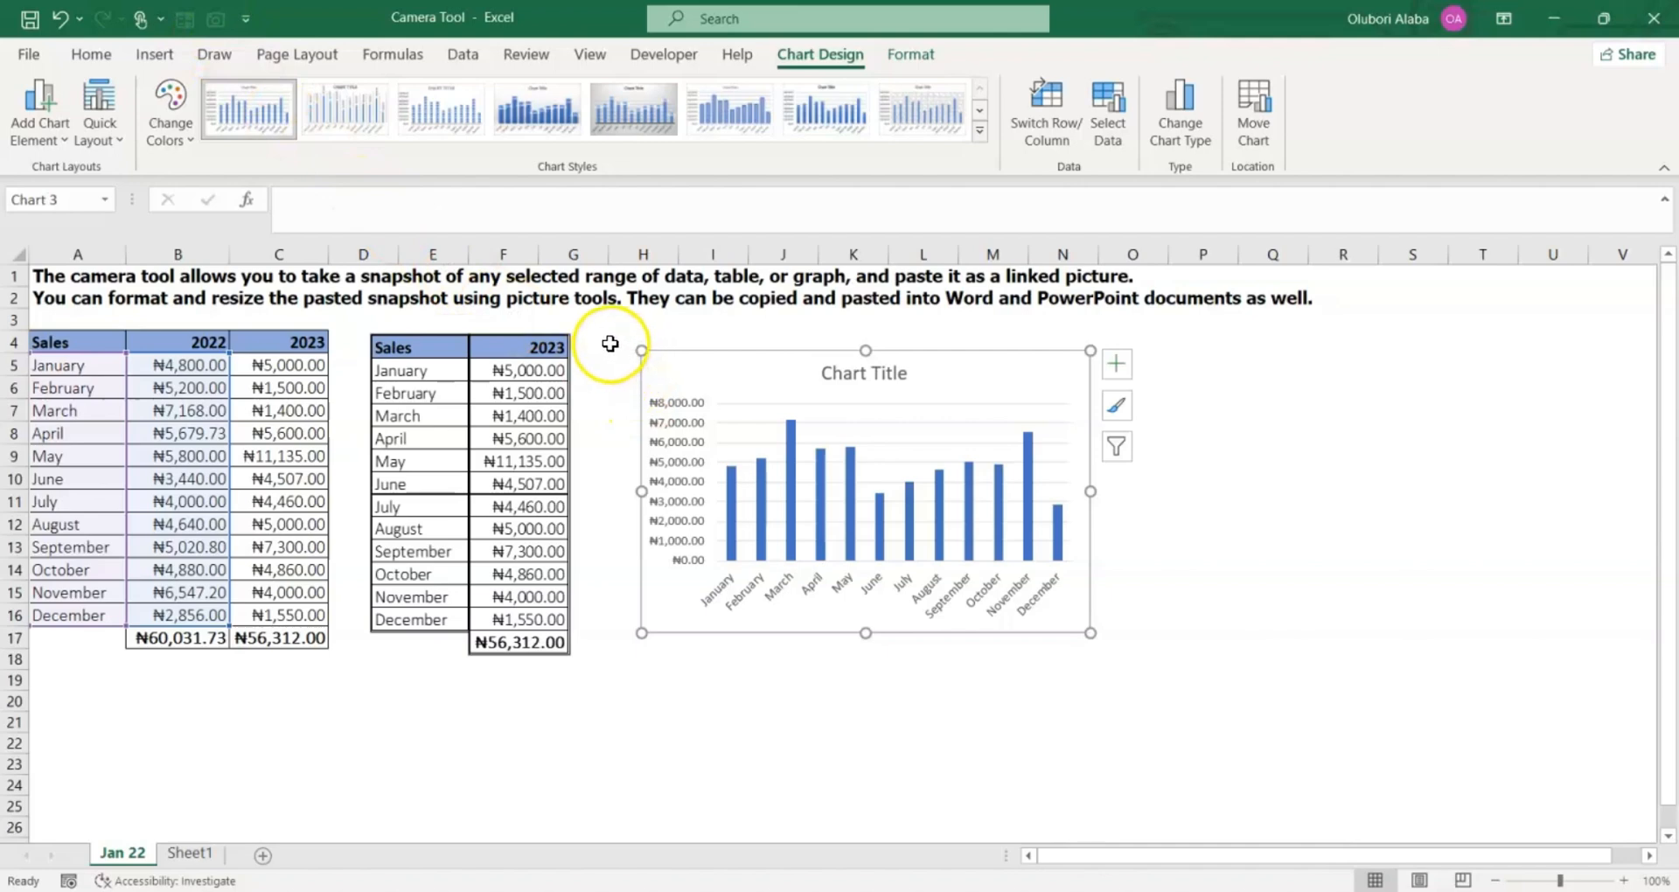
drag(623, 348, 1107, 635)
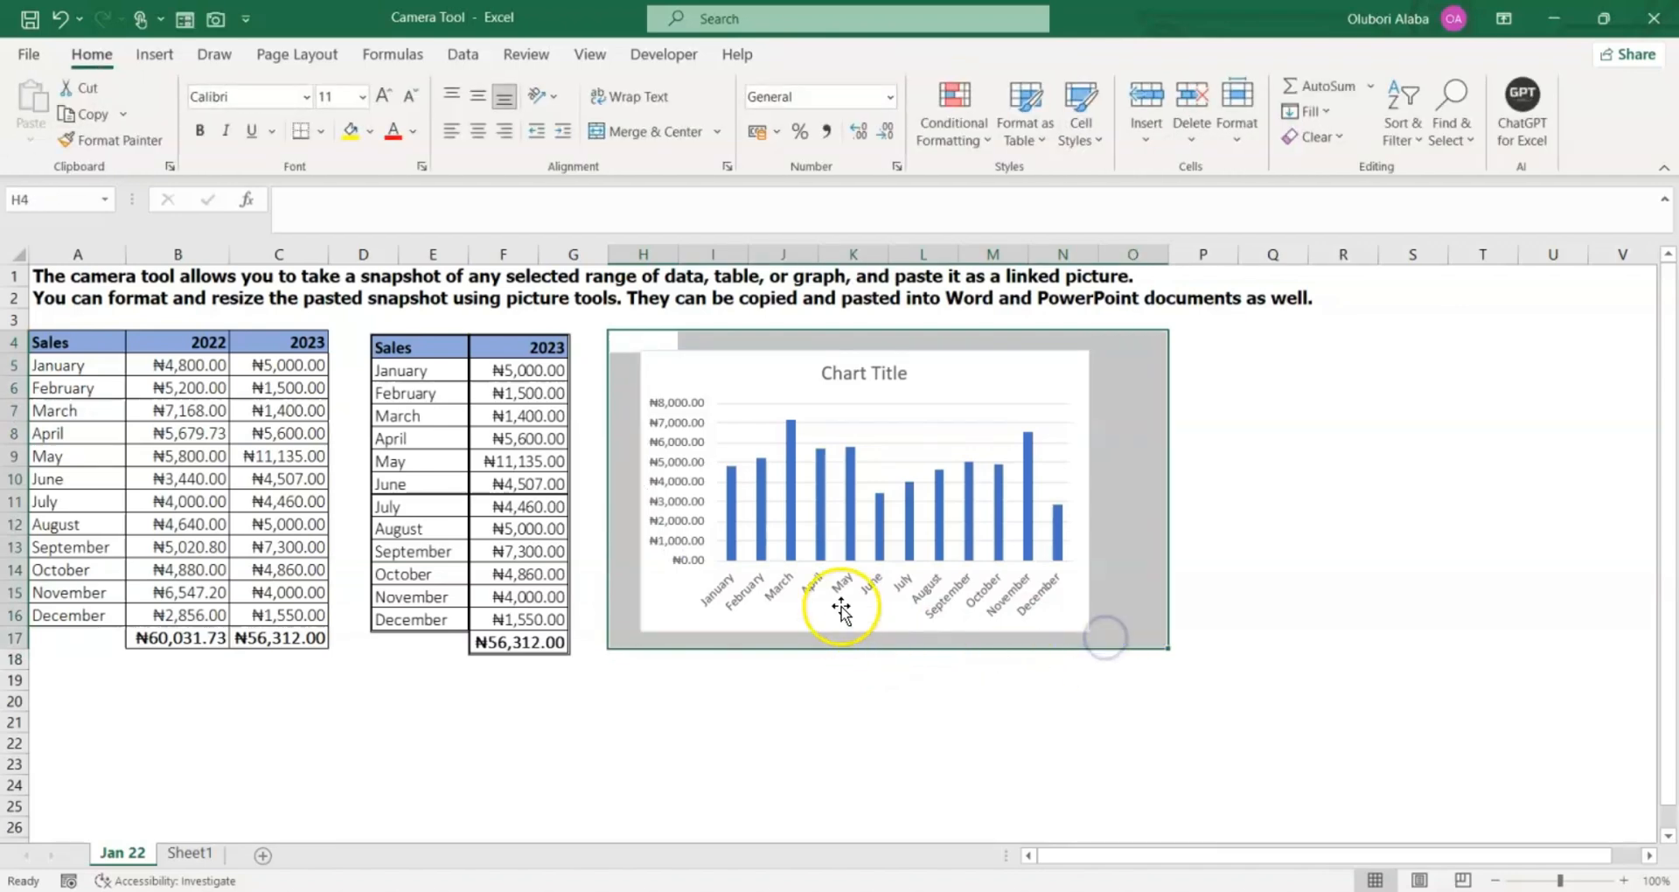
click(217, 23)
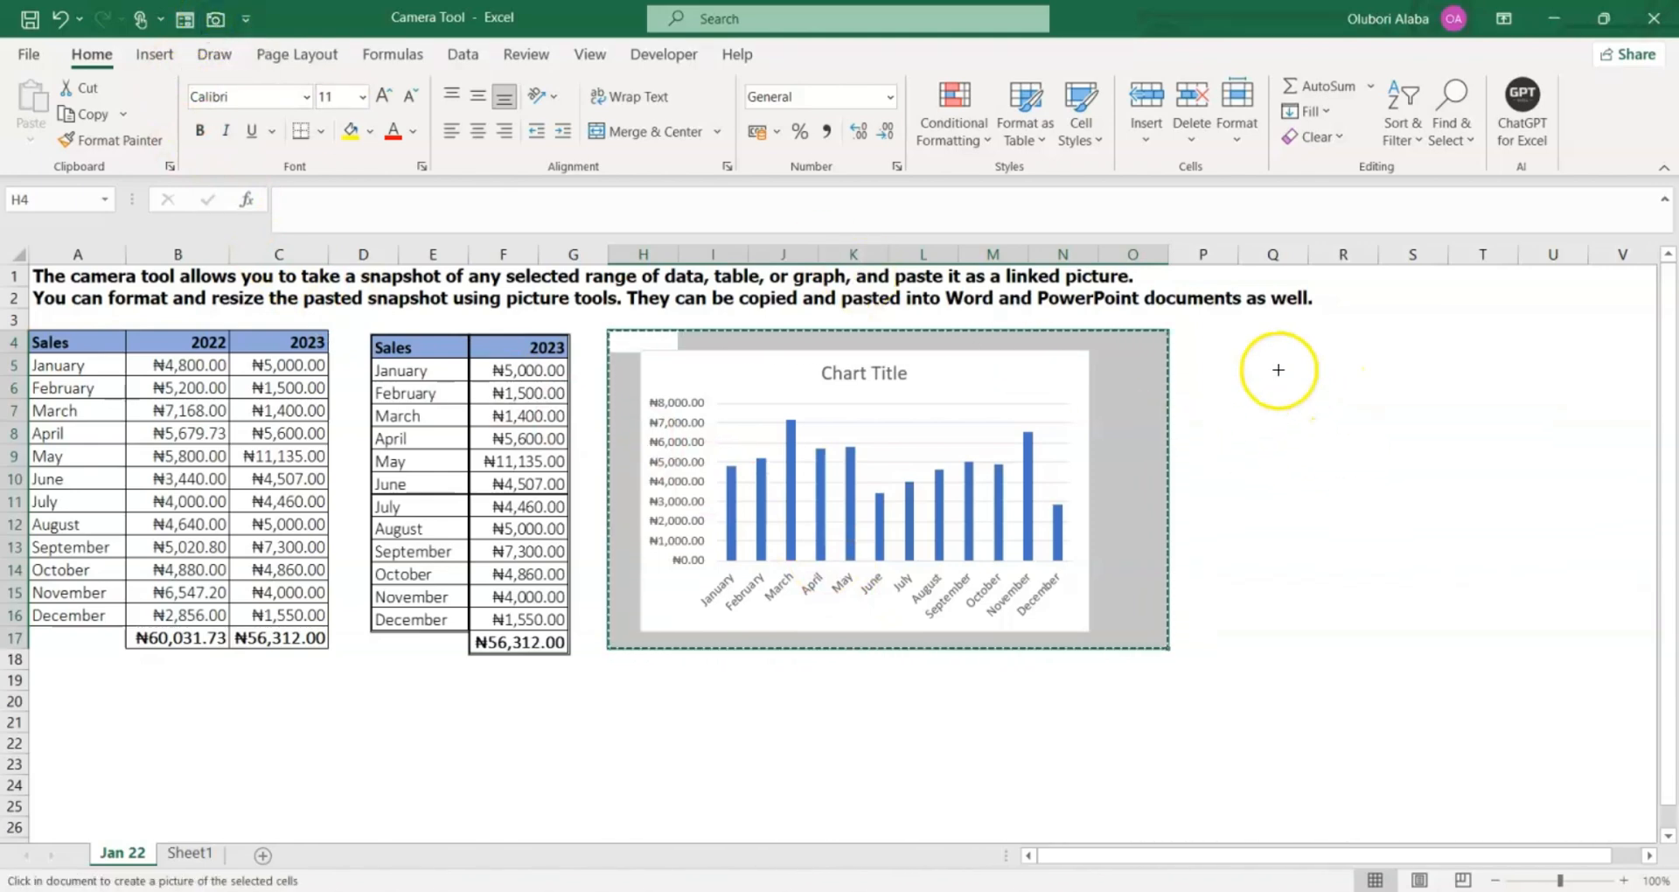
click(1226, 348)
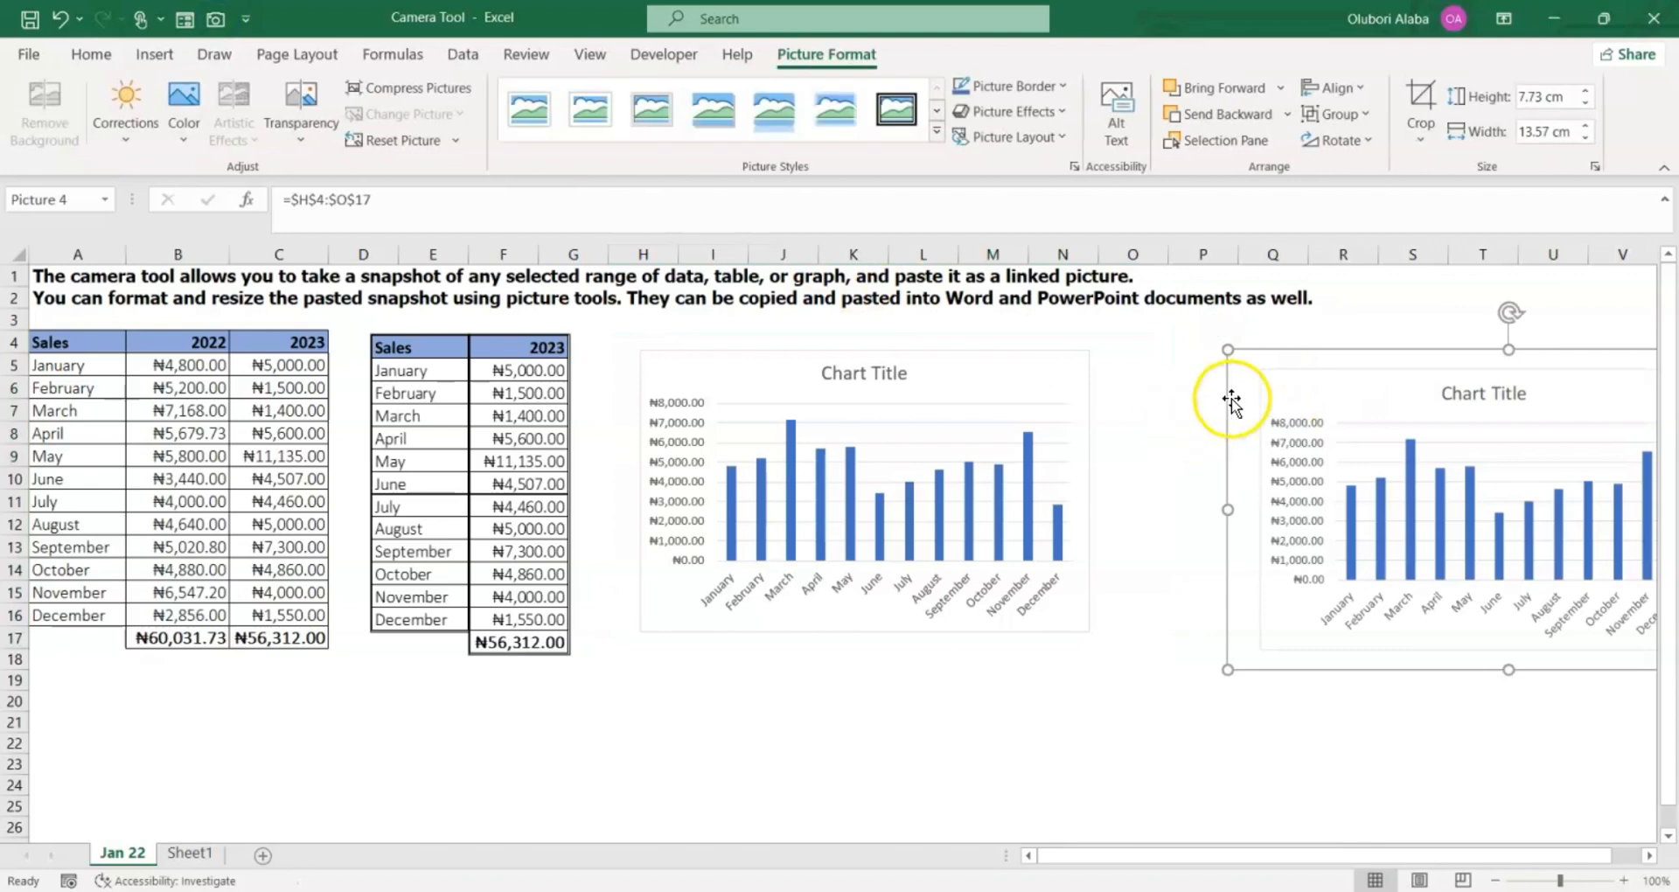
drag(1236, 363, 1037, 357)
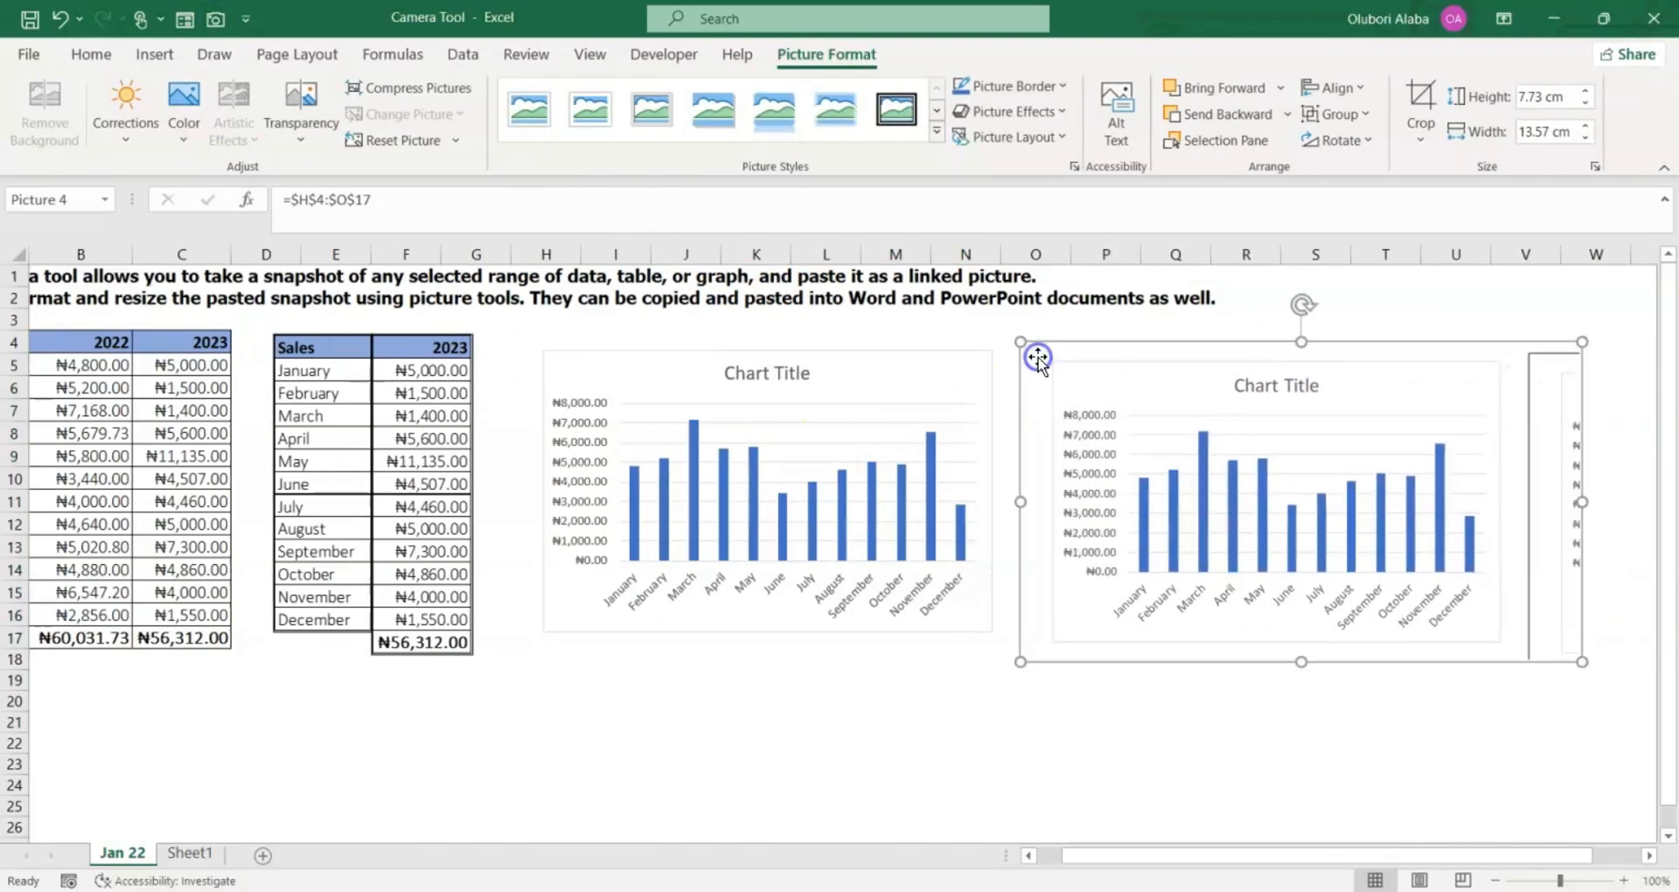
key(ctrl+z)
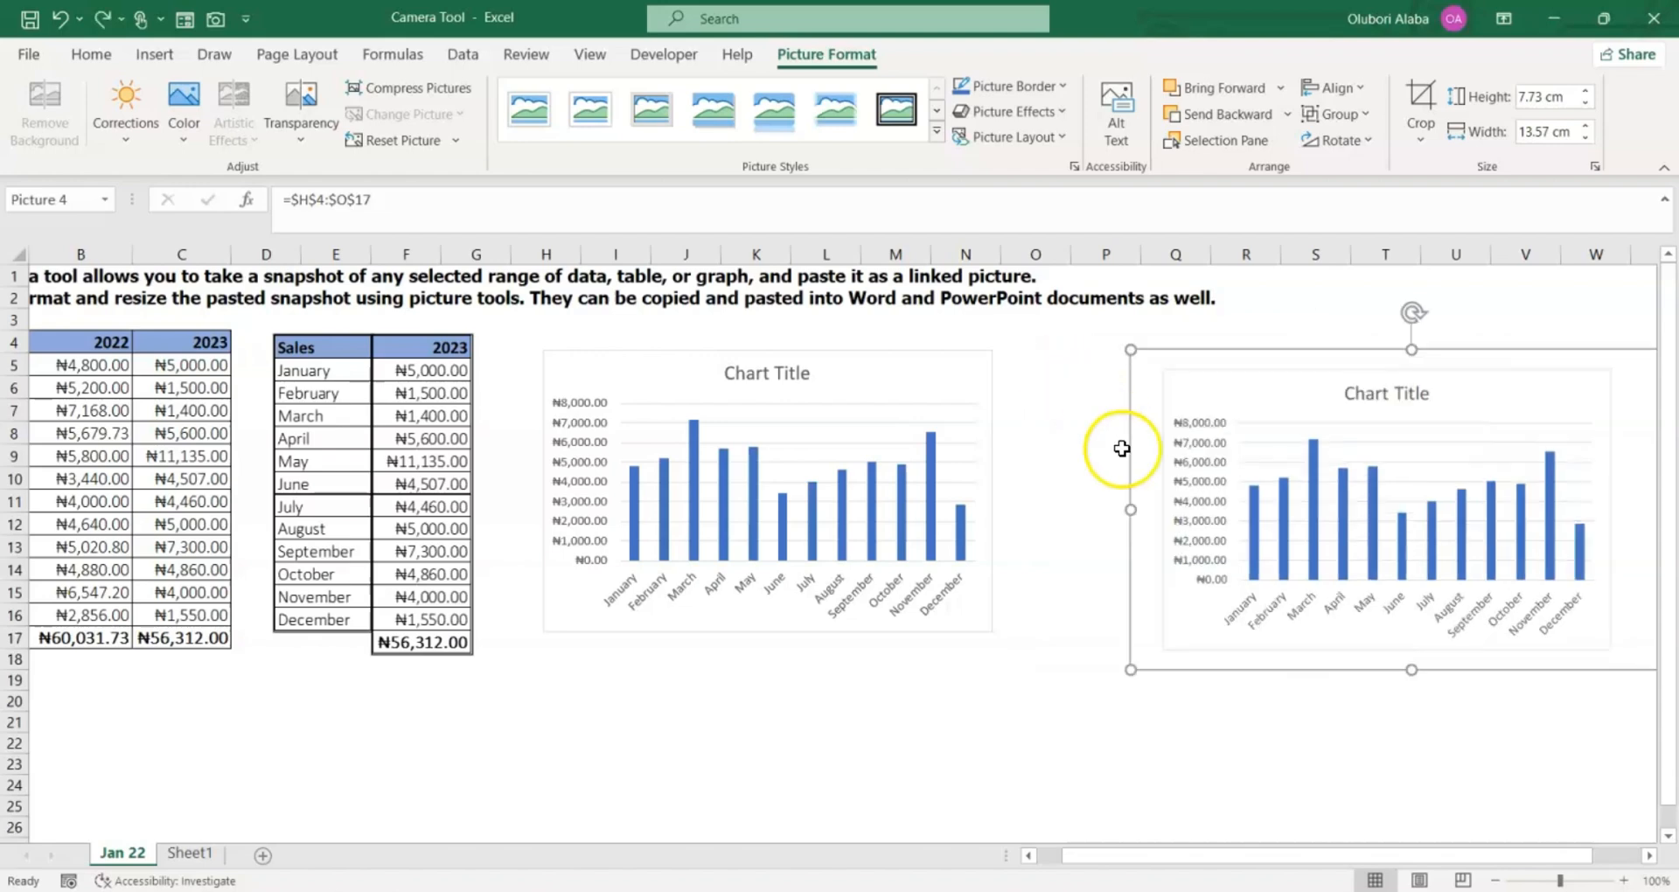
Crop the linked chart picture on all four sides to the chart's border, about 6.96 cm high and 10.9 cm wide.
drag(1172, 858, 1218, 854)
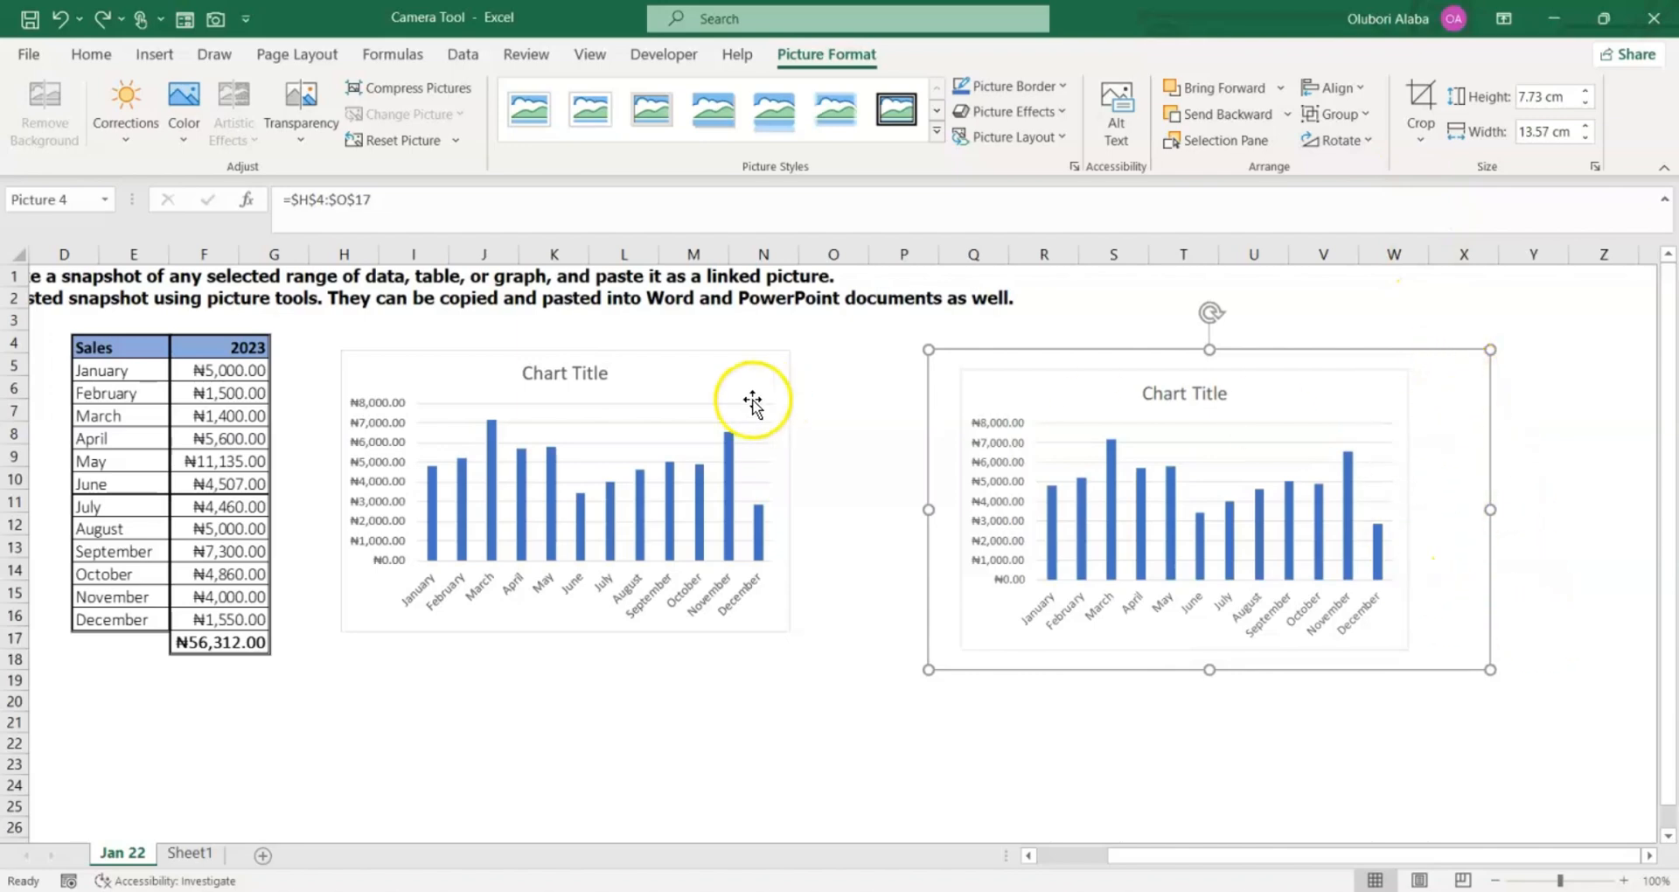
click(1423, 131)
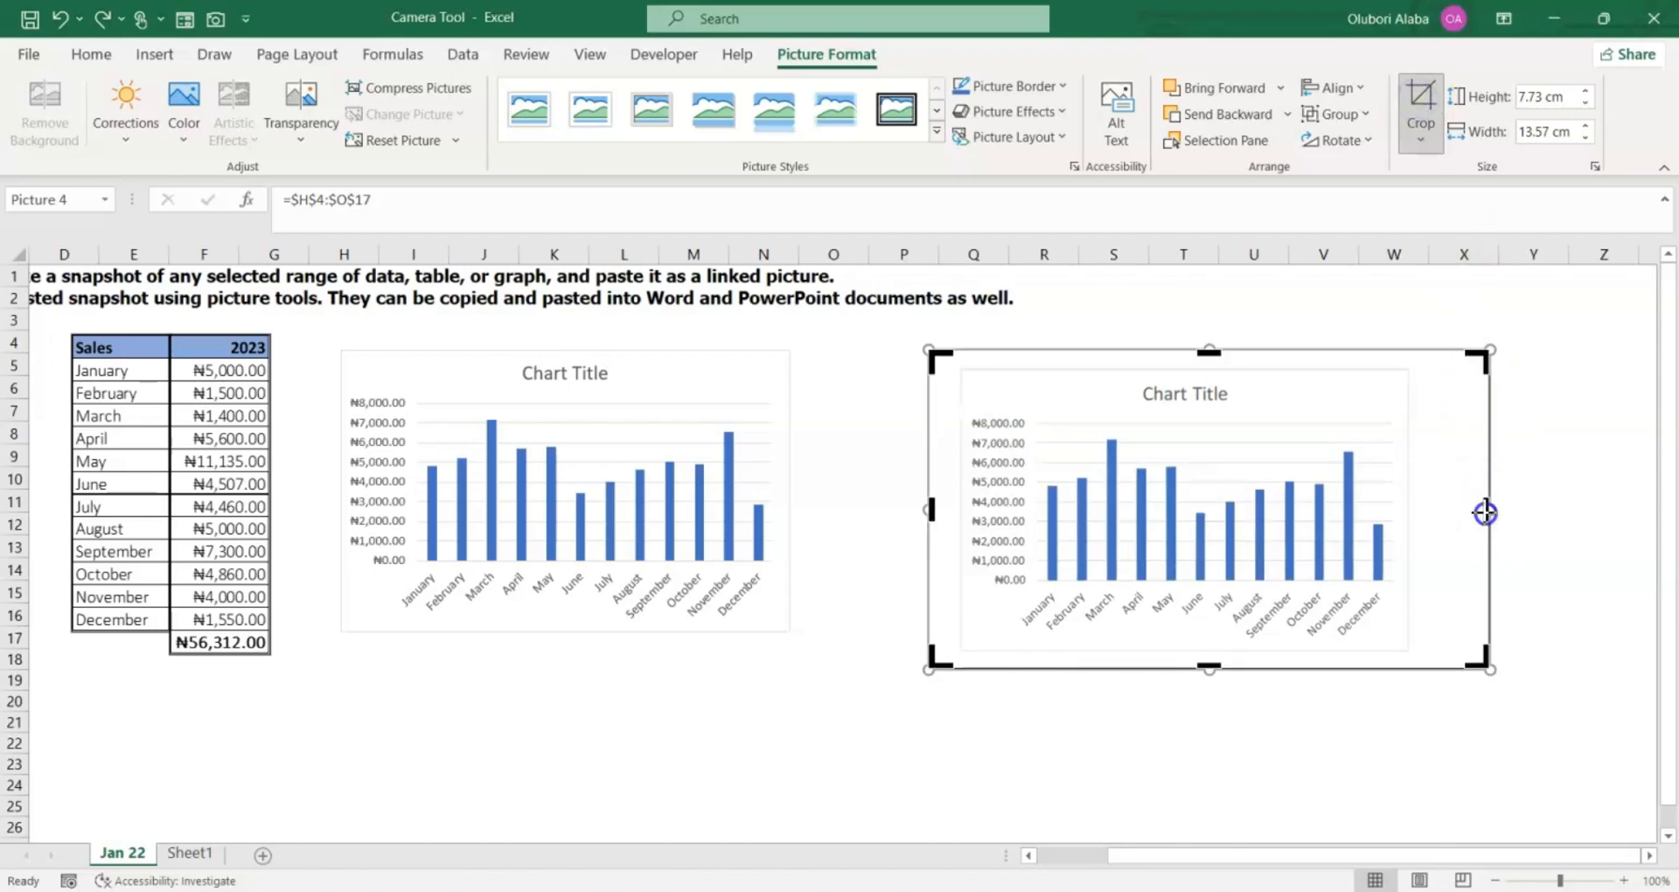
drag(1485, 513, 1411, 522)
drag(933, 509, 960, 518)
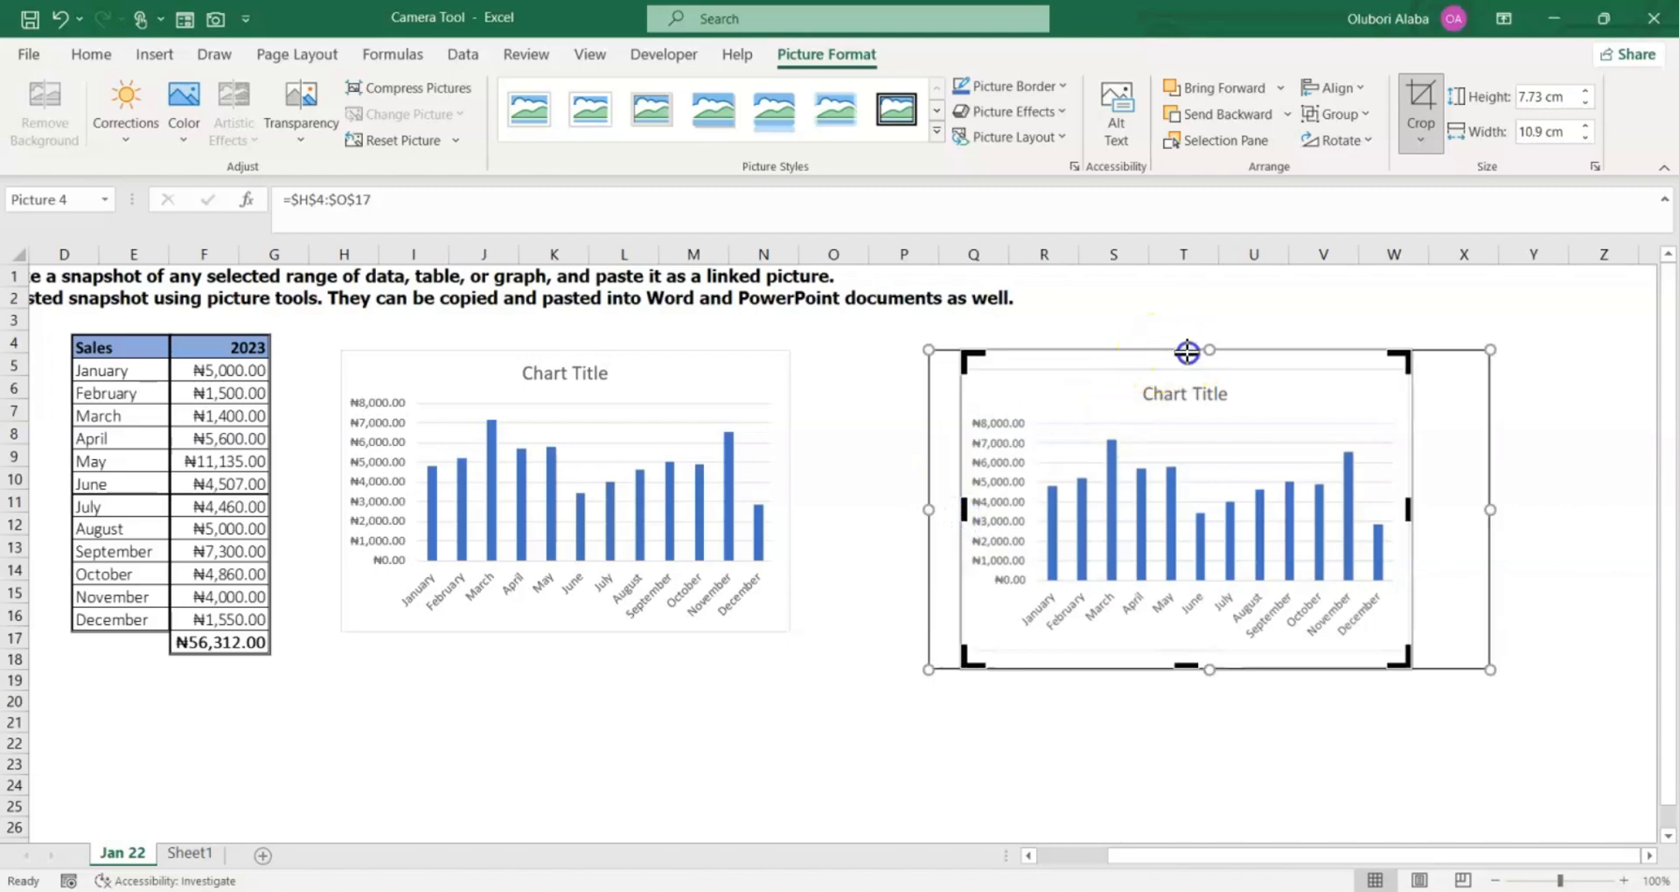
drag(1187, 351, 1192, 364)
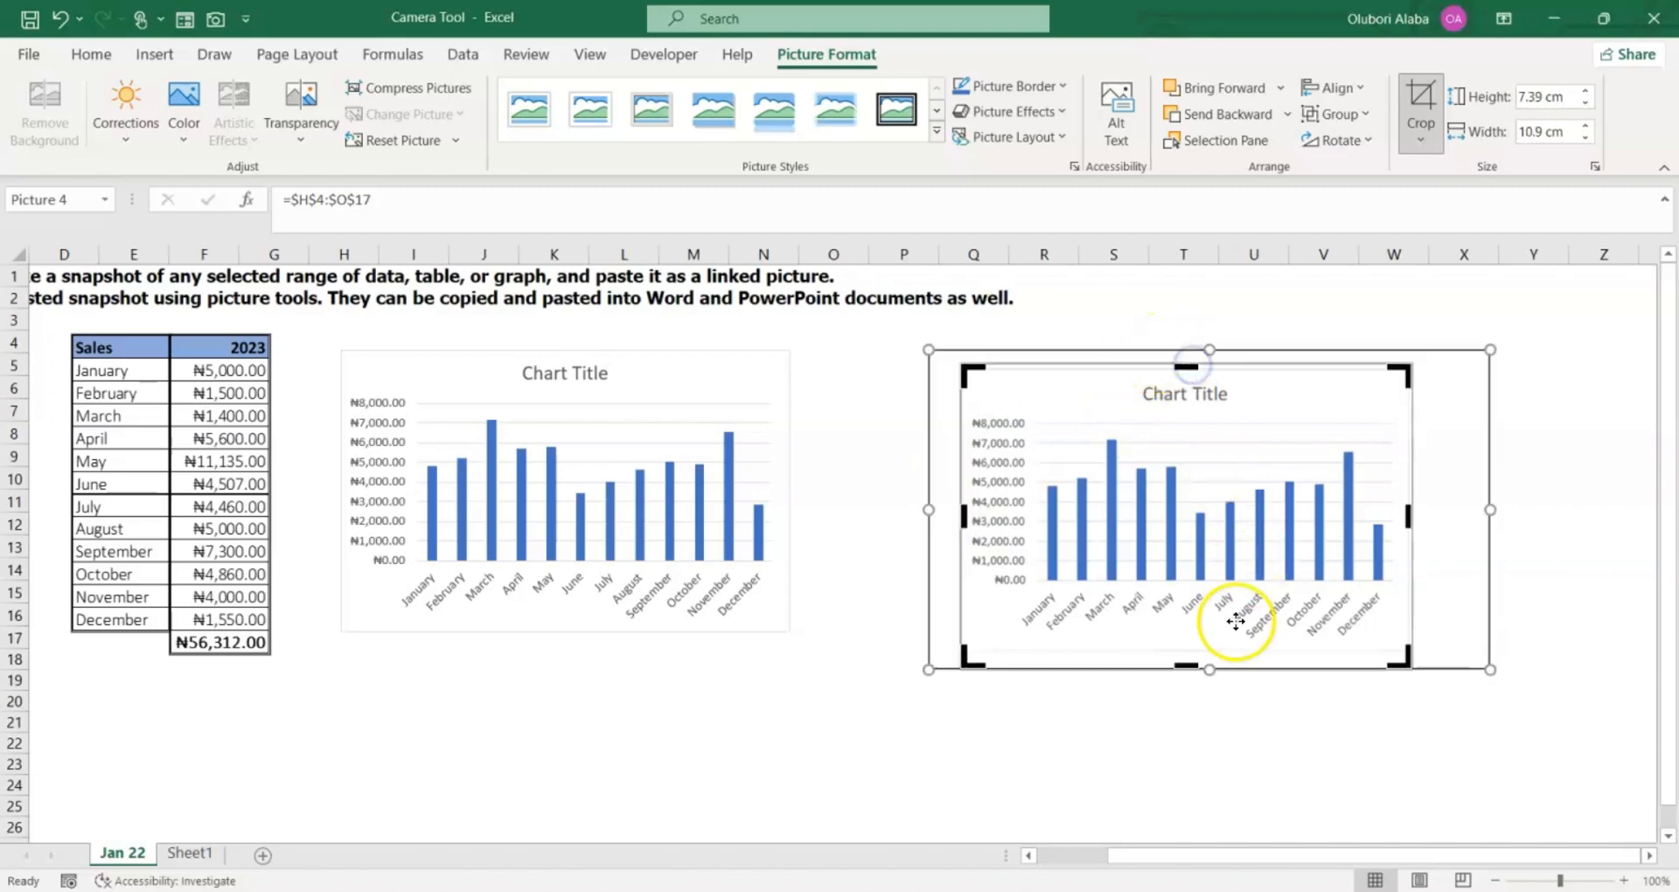
drag(1190, 667, 1185, 647)
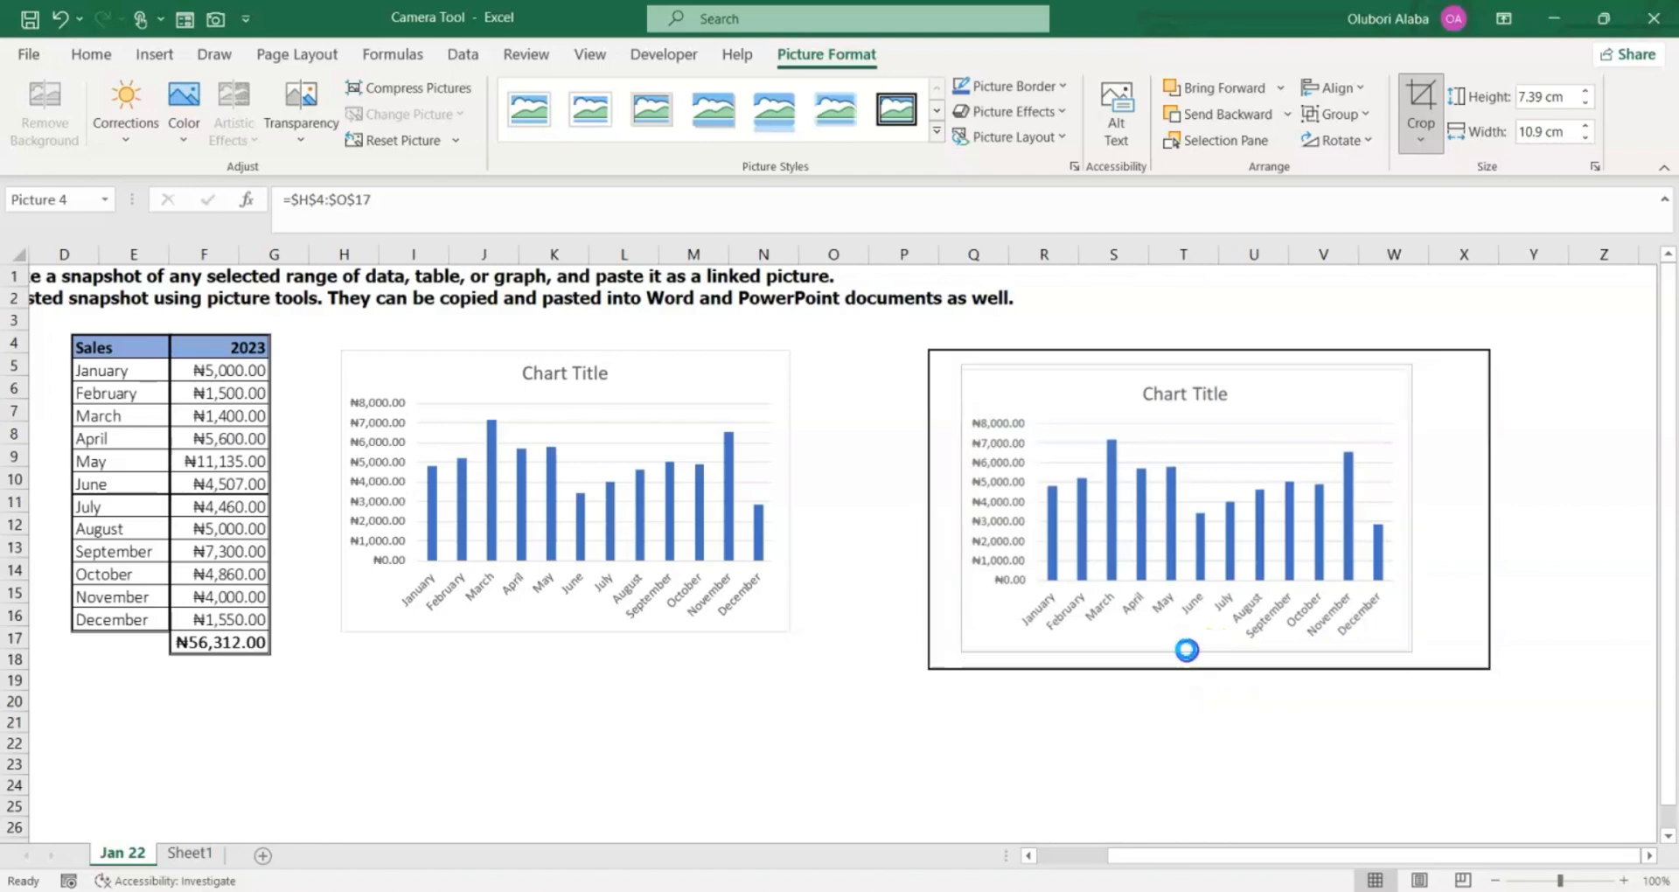
click(1415, 101)
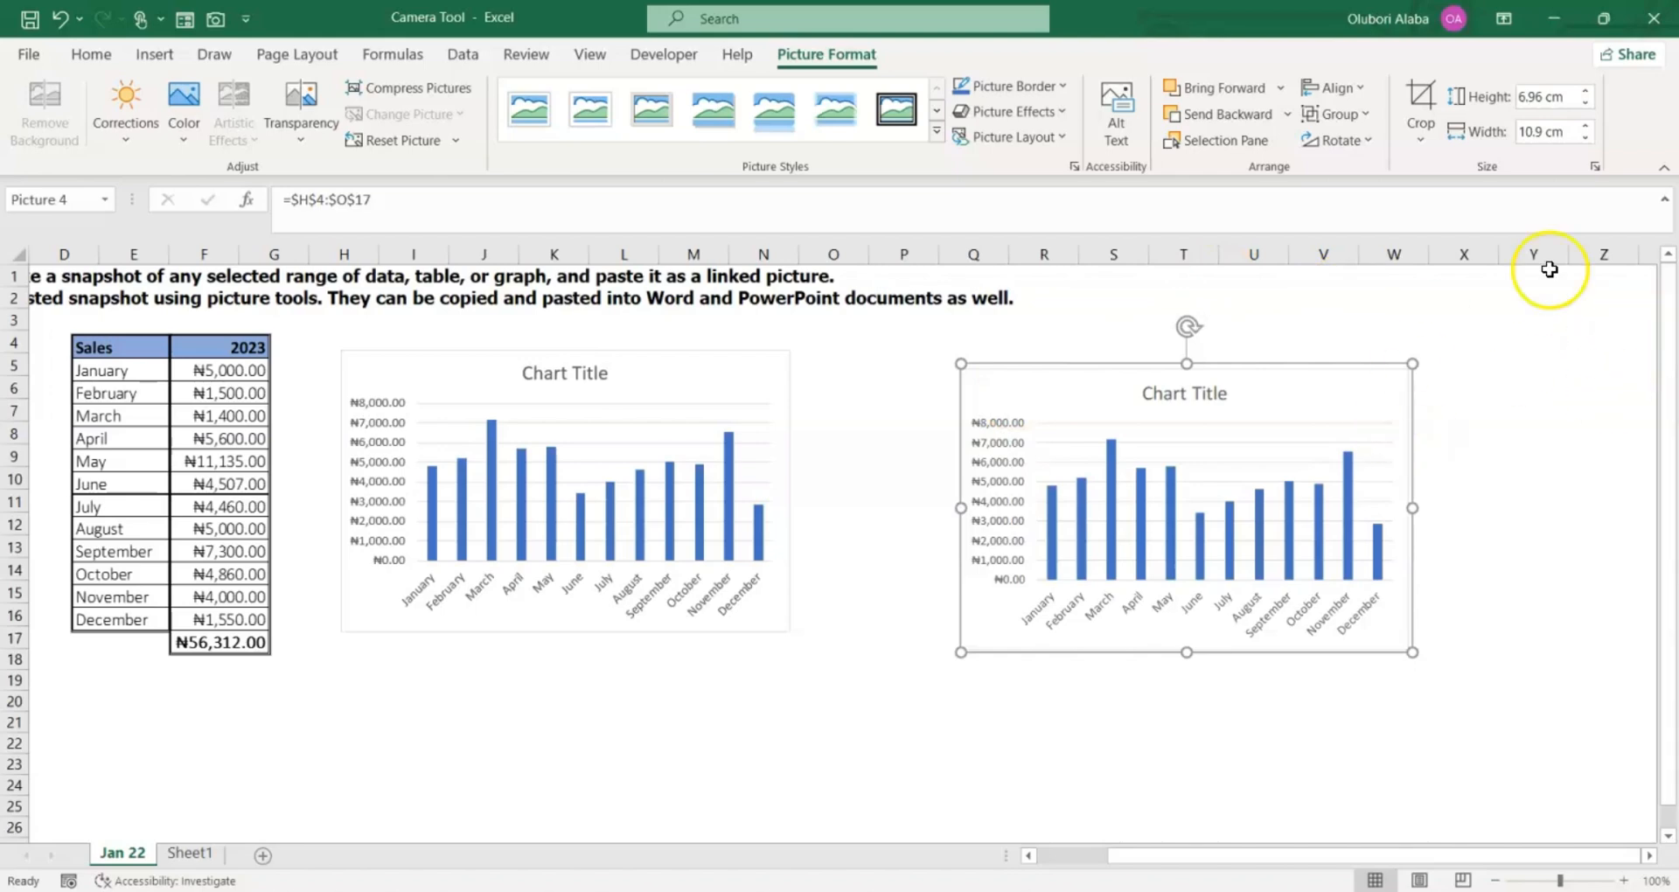
Move the cropped chart picture close beside the original chart, starting at column O, row 4.
drag(963, 379, 835, 361)
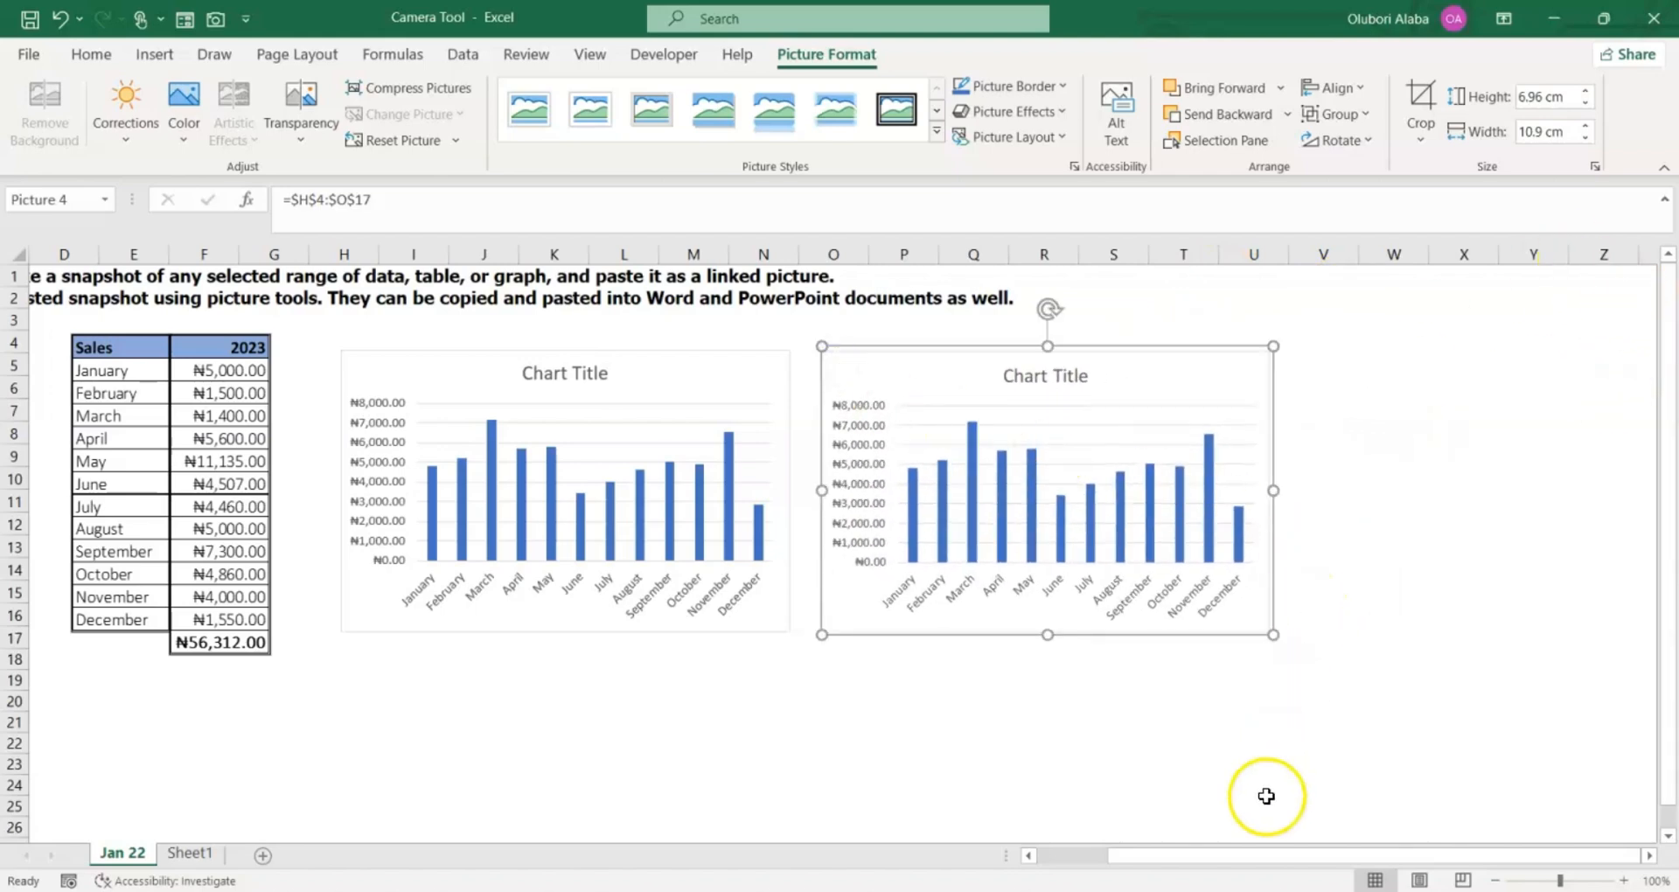
drag(1211, 857, 1127, 855)
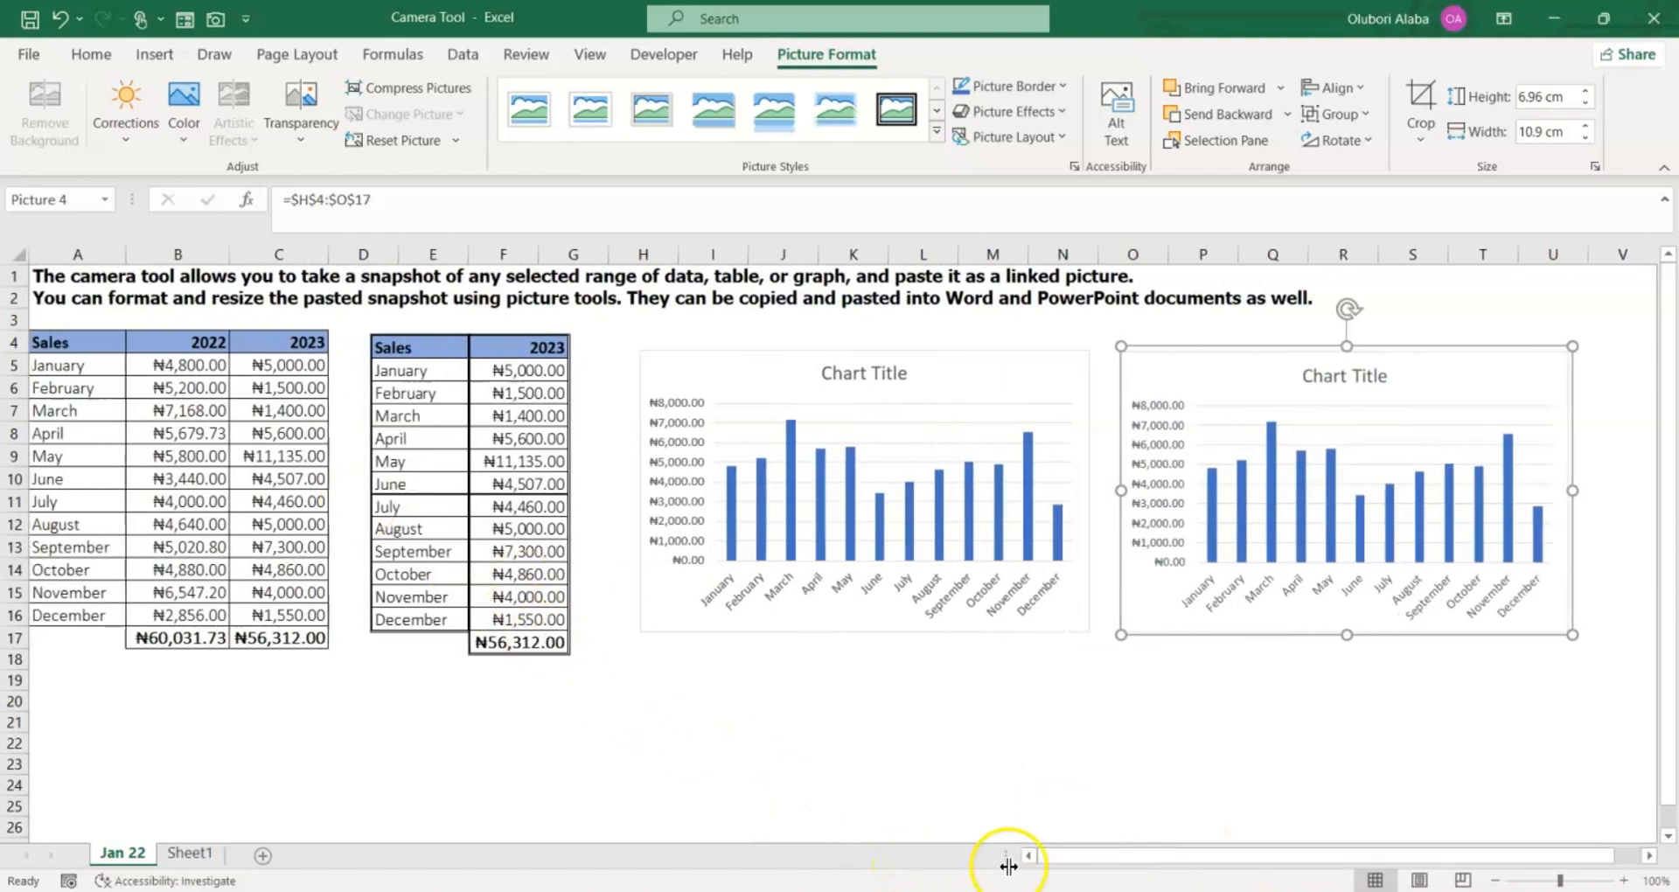
click(1069, 856)
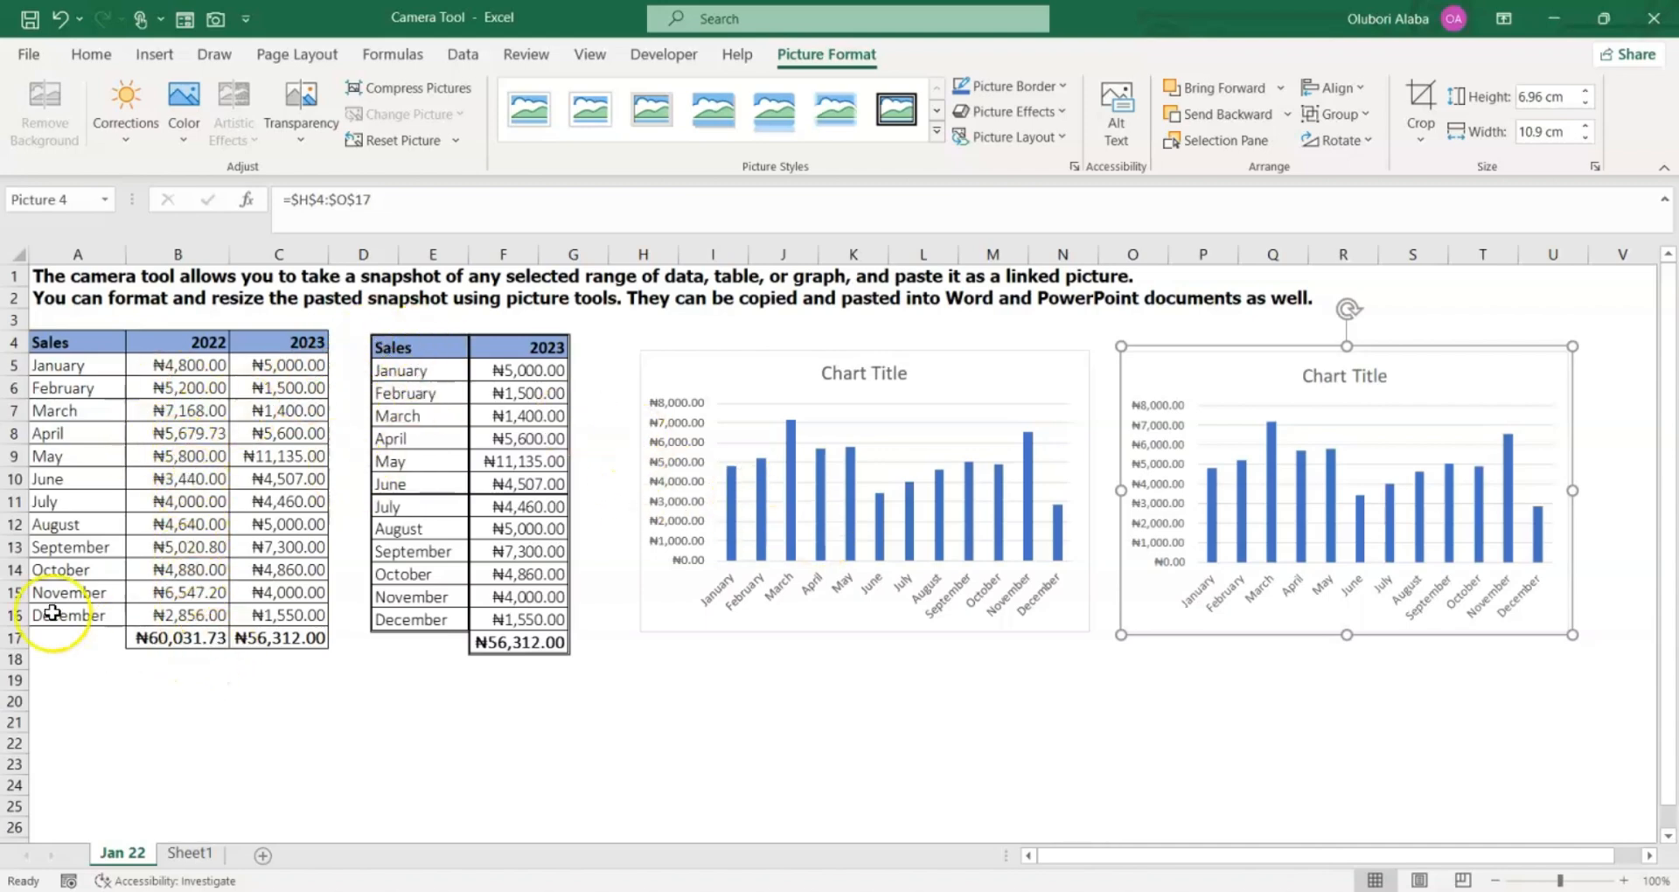
Set the December 2022 sales in B16 to 10000 and check the chart and its linked picture for the update.
click(171, 617)
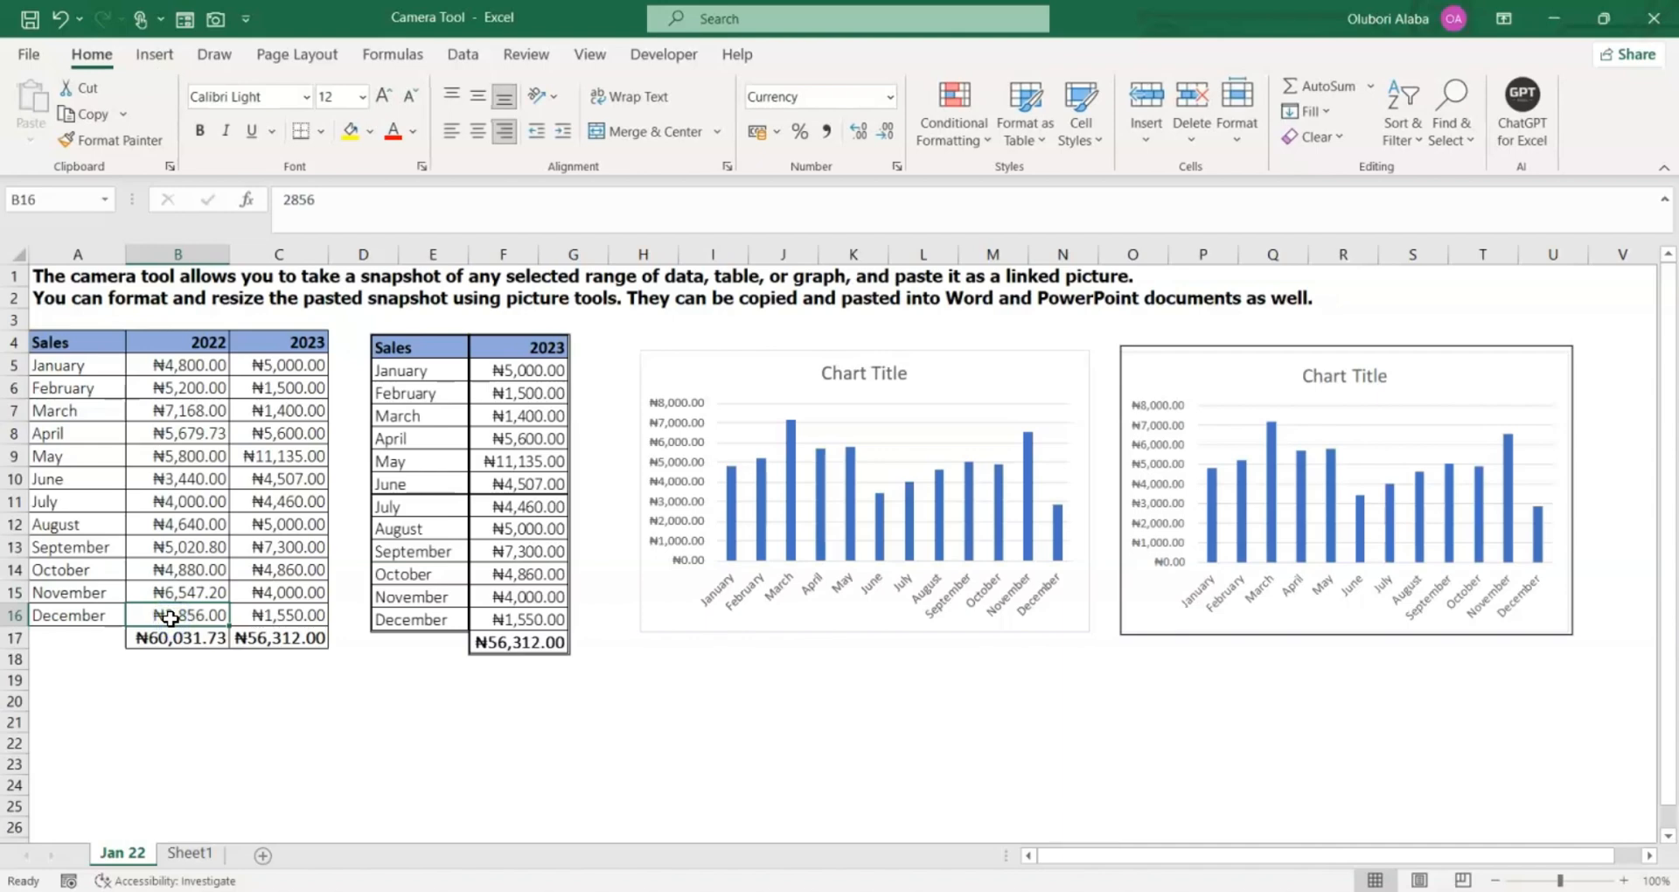
text(10000)
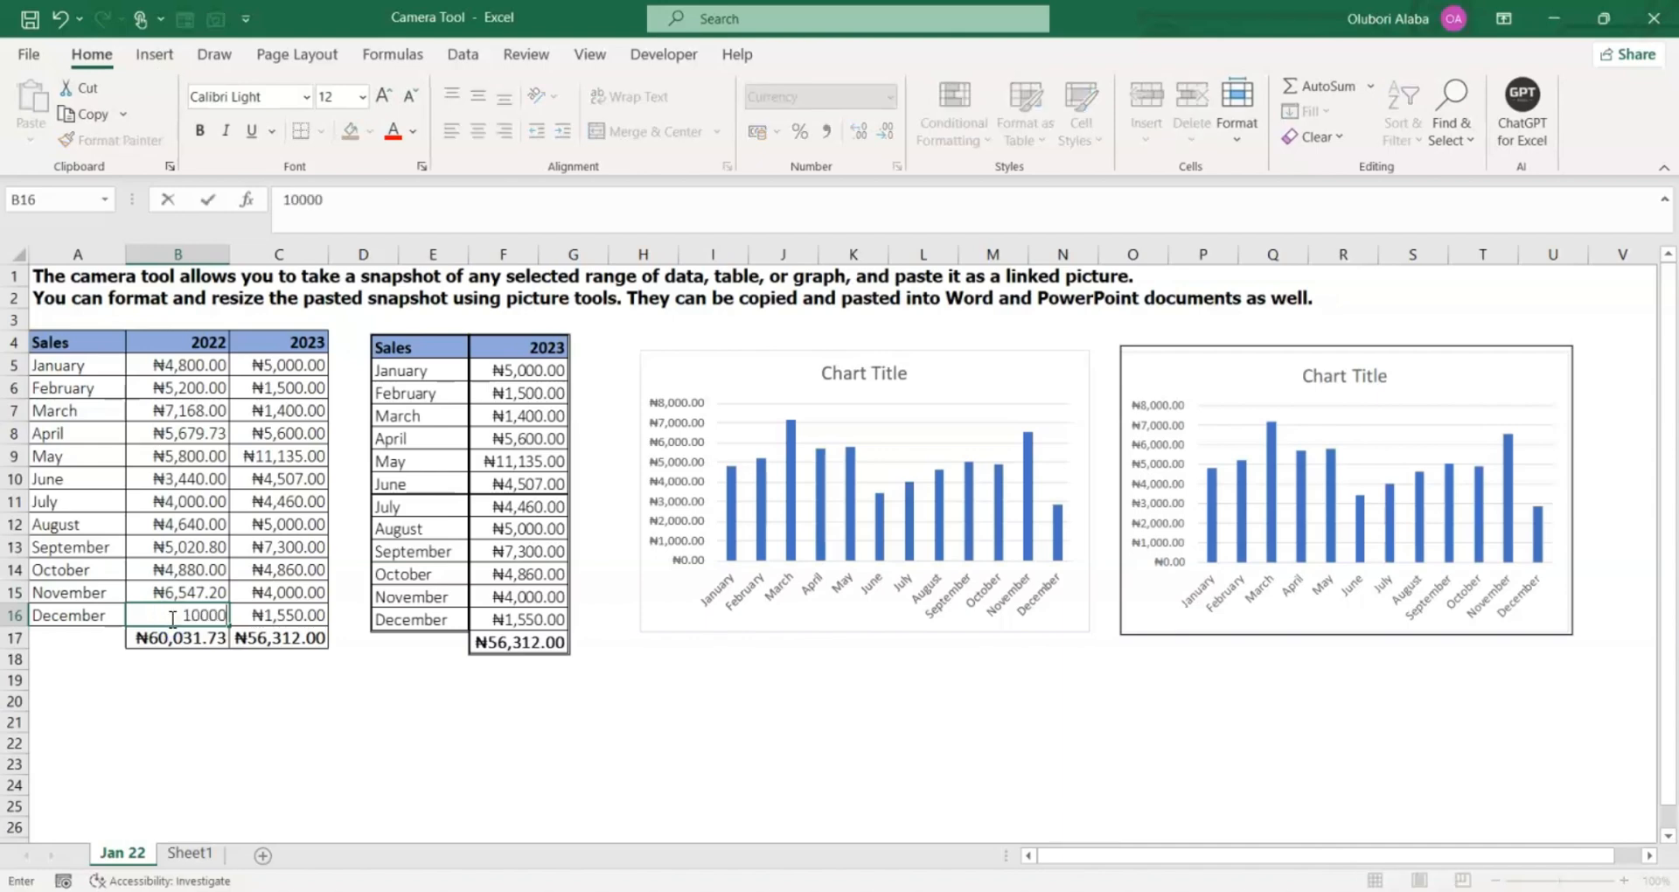
key(Return)
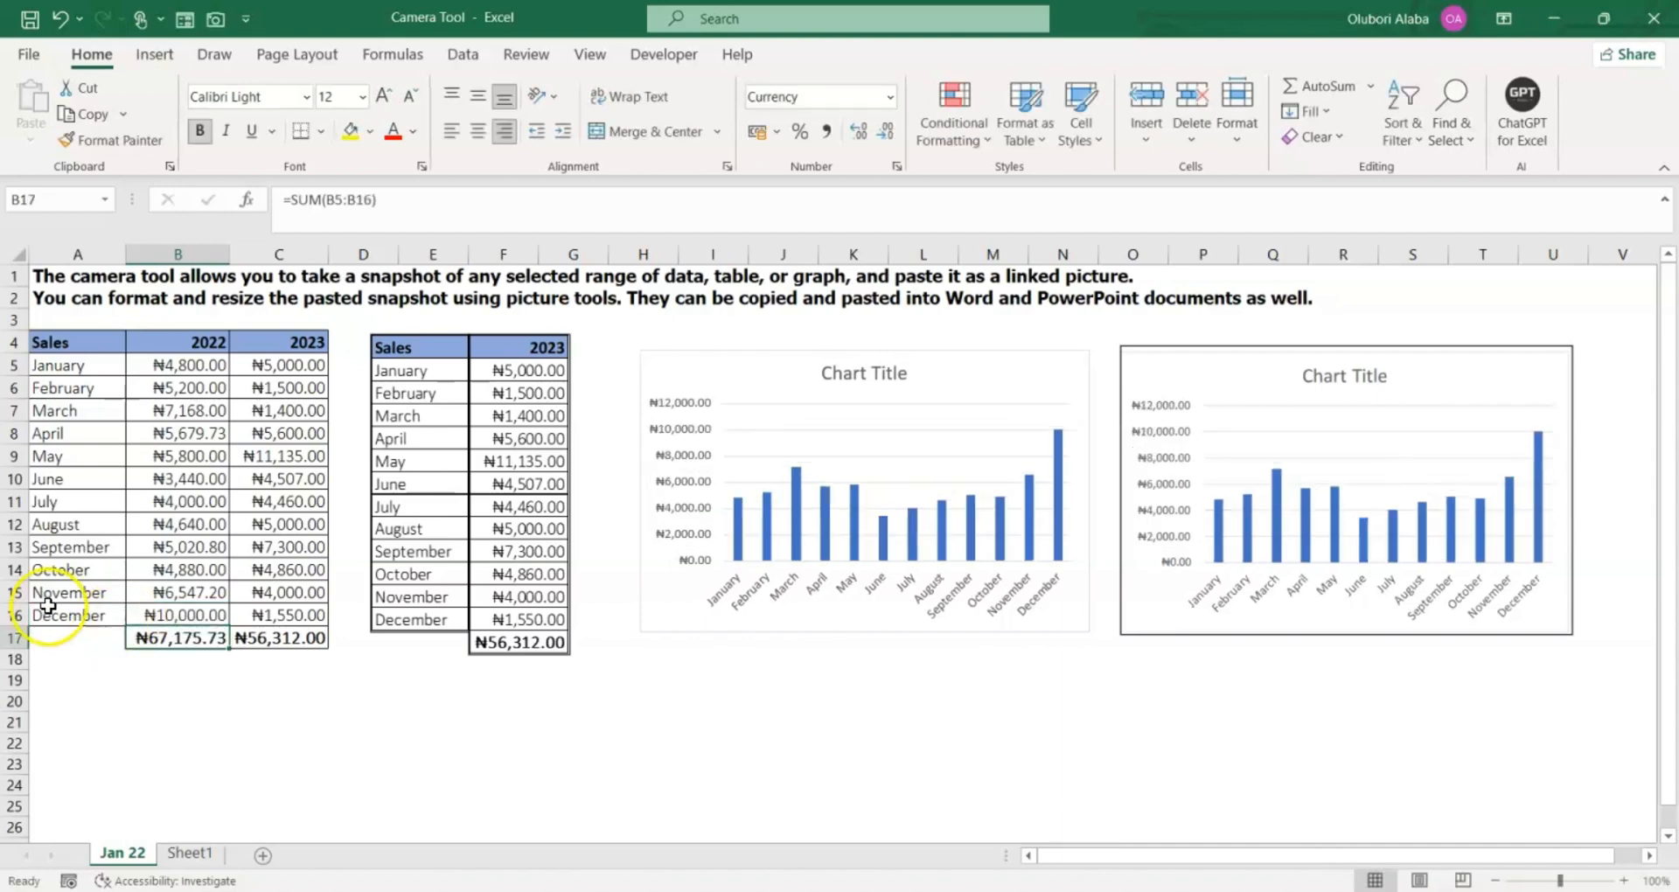
mouse_move(1058, 435)
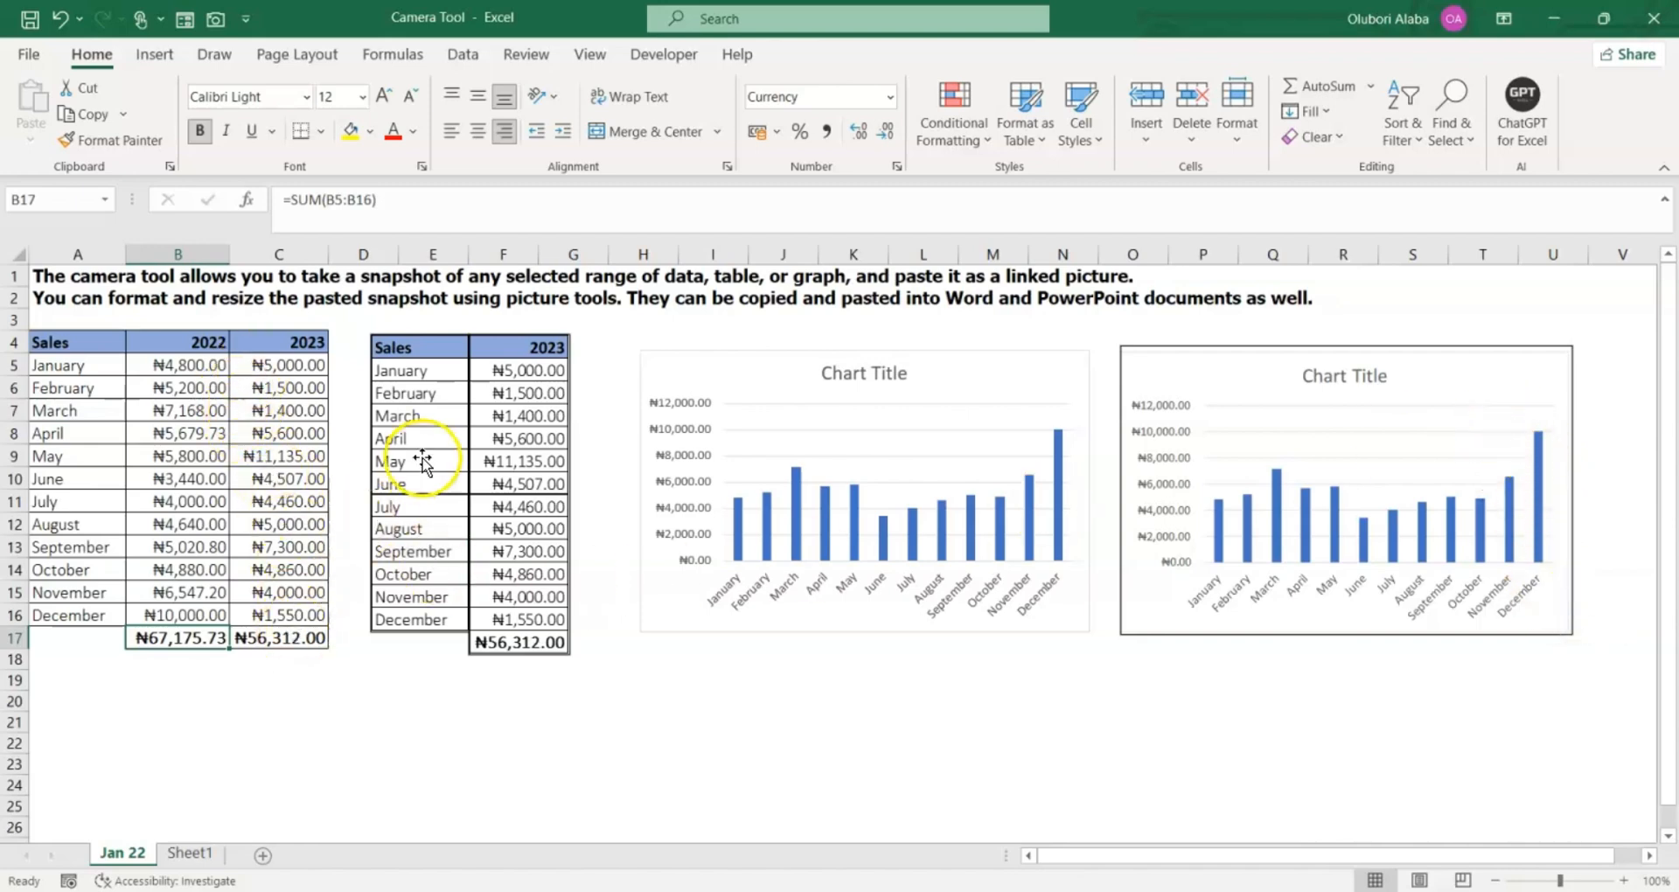
Set the December 2023 sales in C16 to 6000 to test the linked picture of the 2023 column.
click(521, 349)
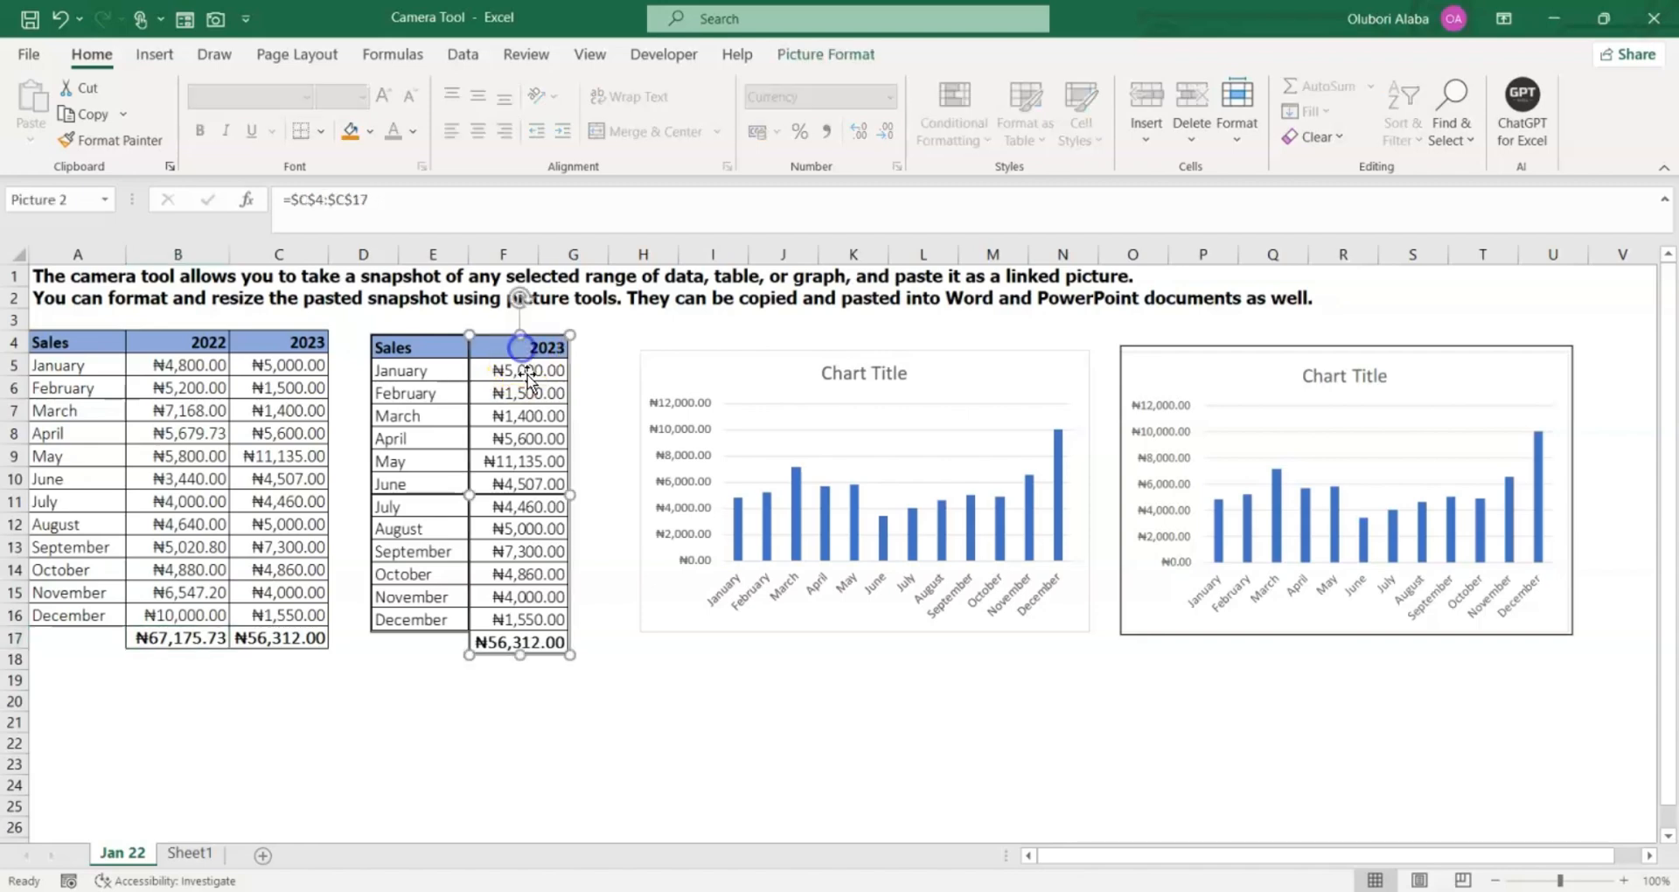
click(292, 617)
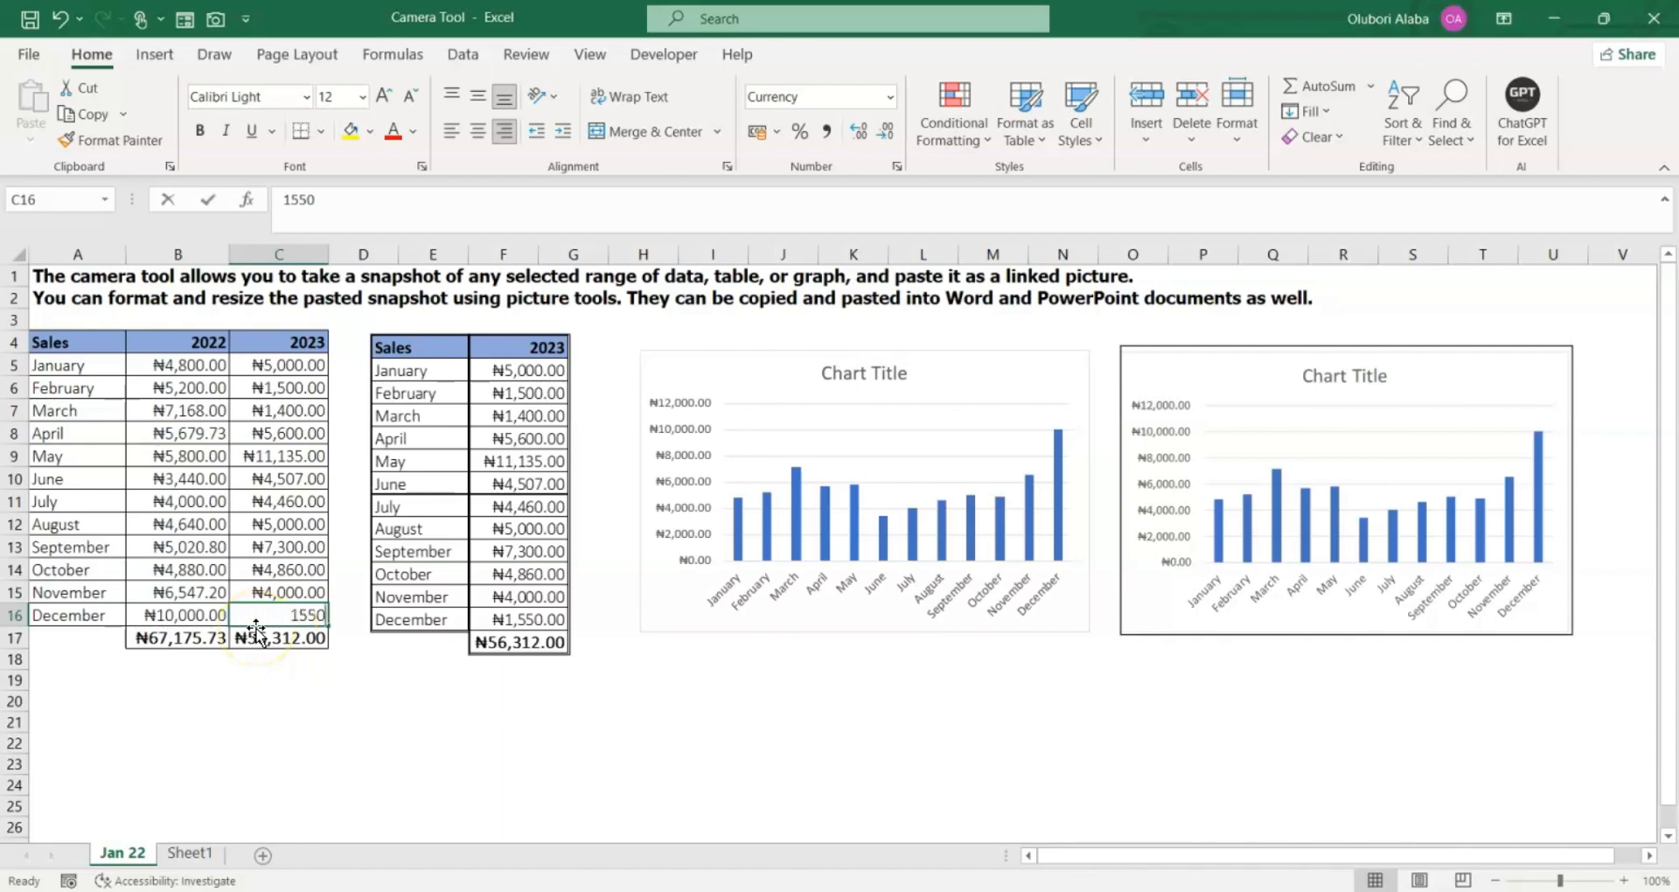
text(6000)
key(Return)
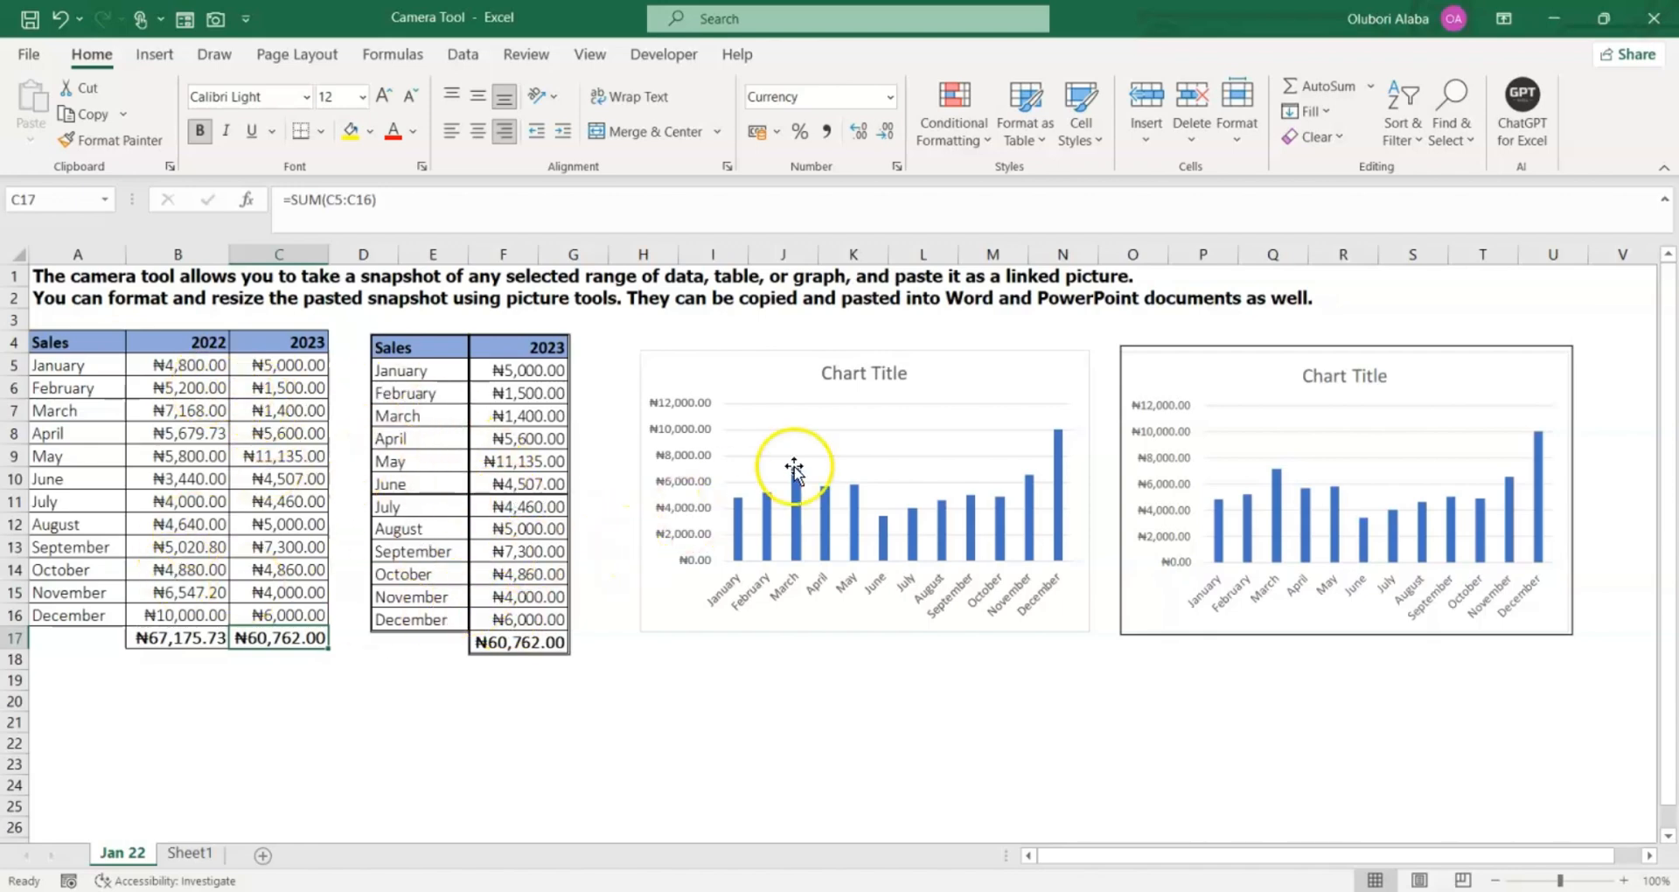
Preview the available picture styles on the linked chart picture without applying one.
click(1205, 369)
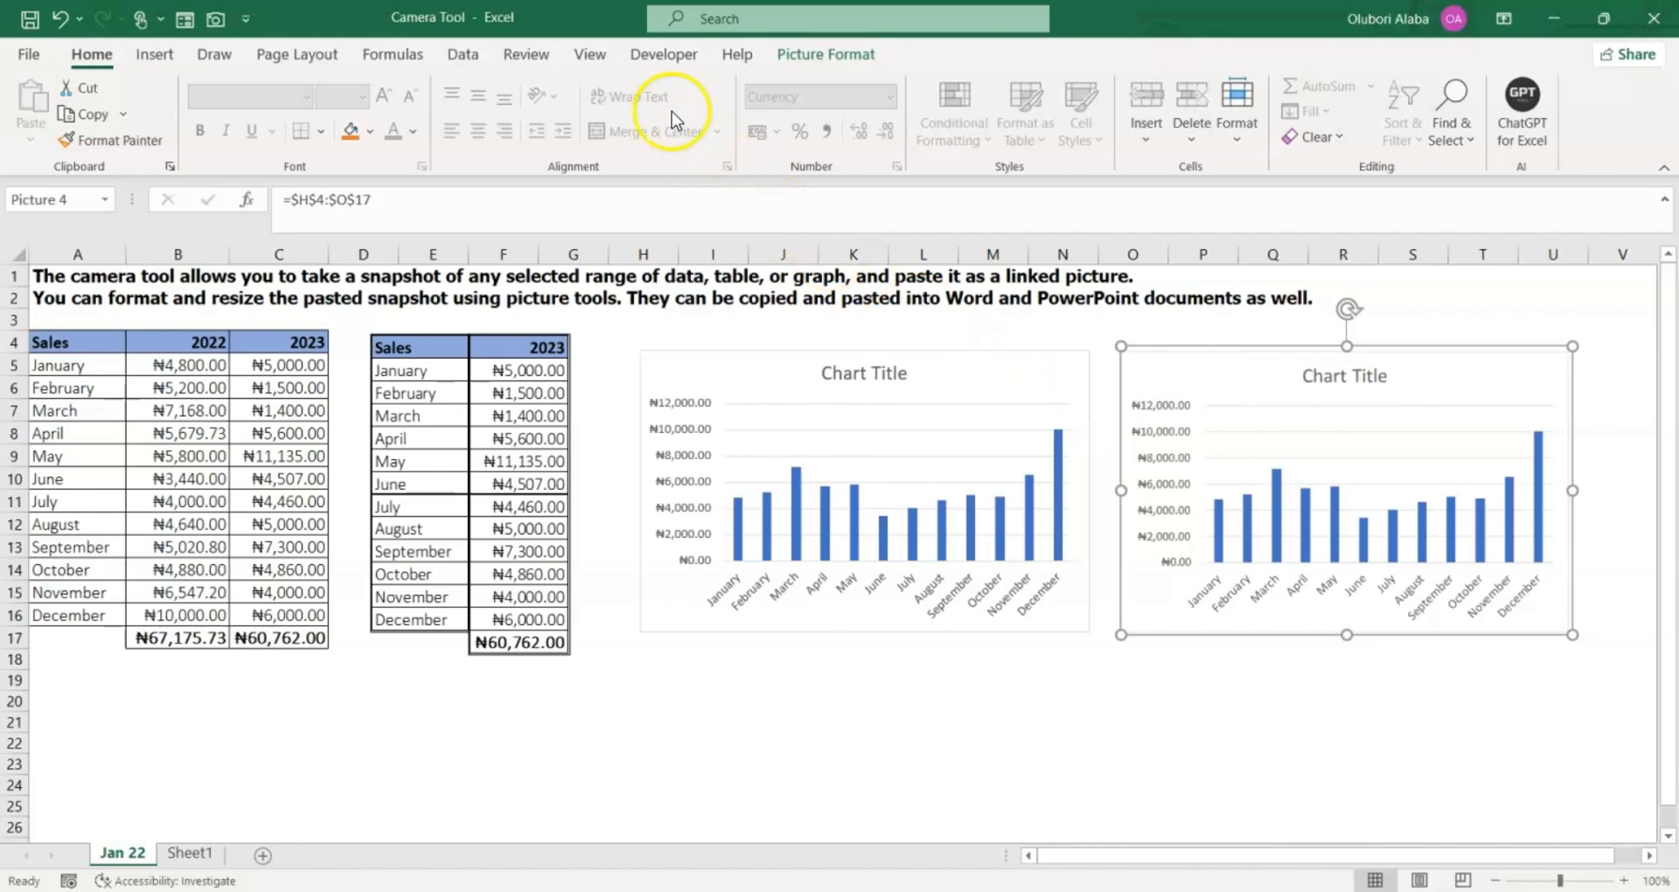
click(800, 58)
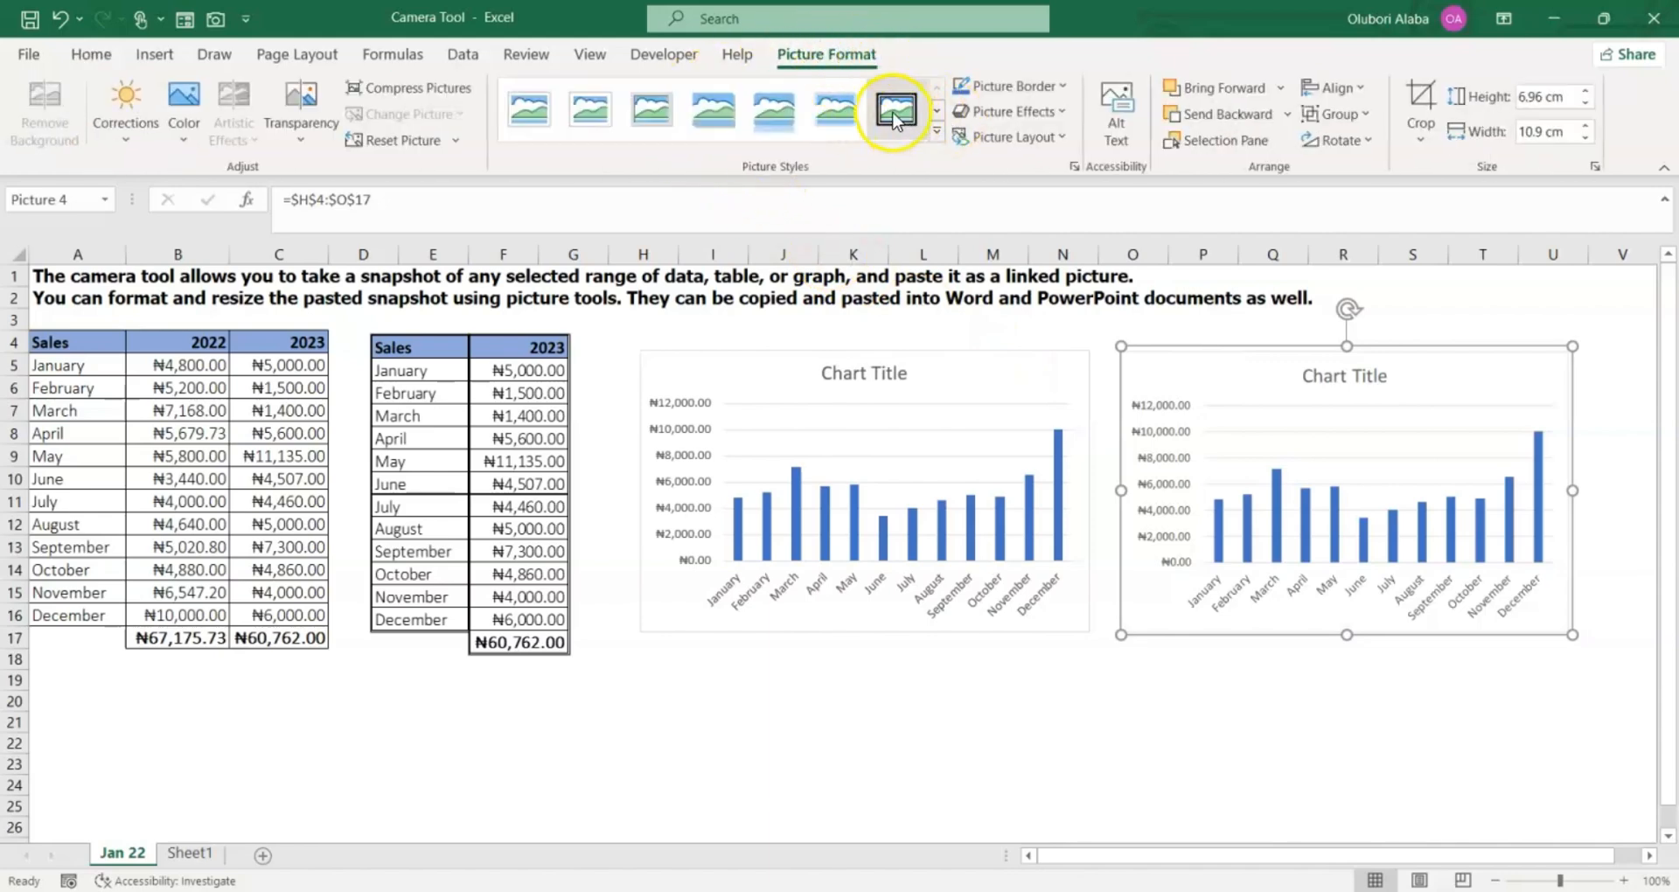
click(938, 140)
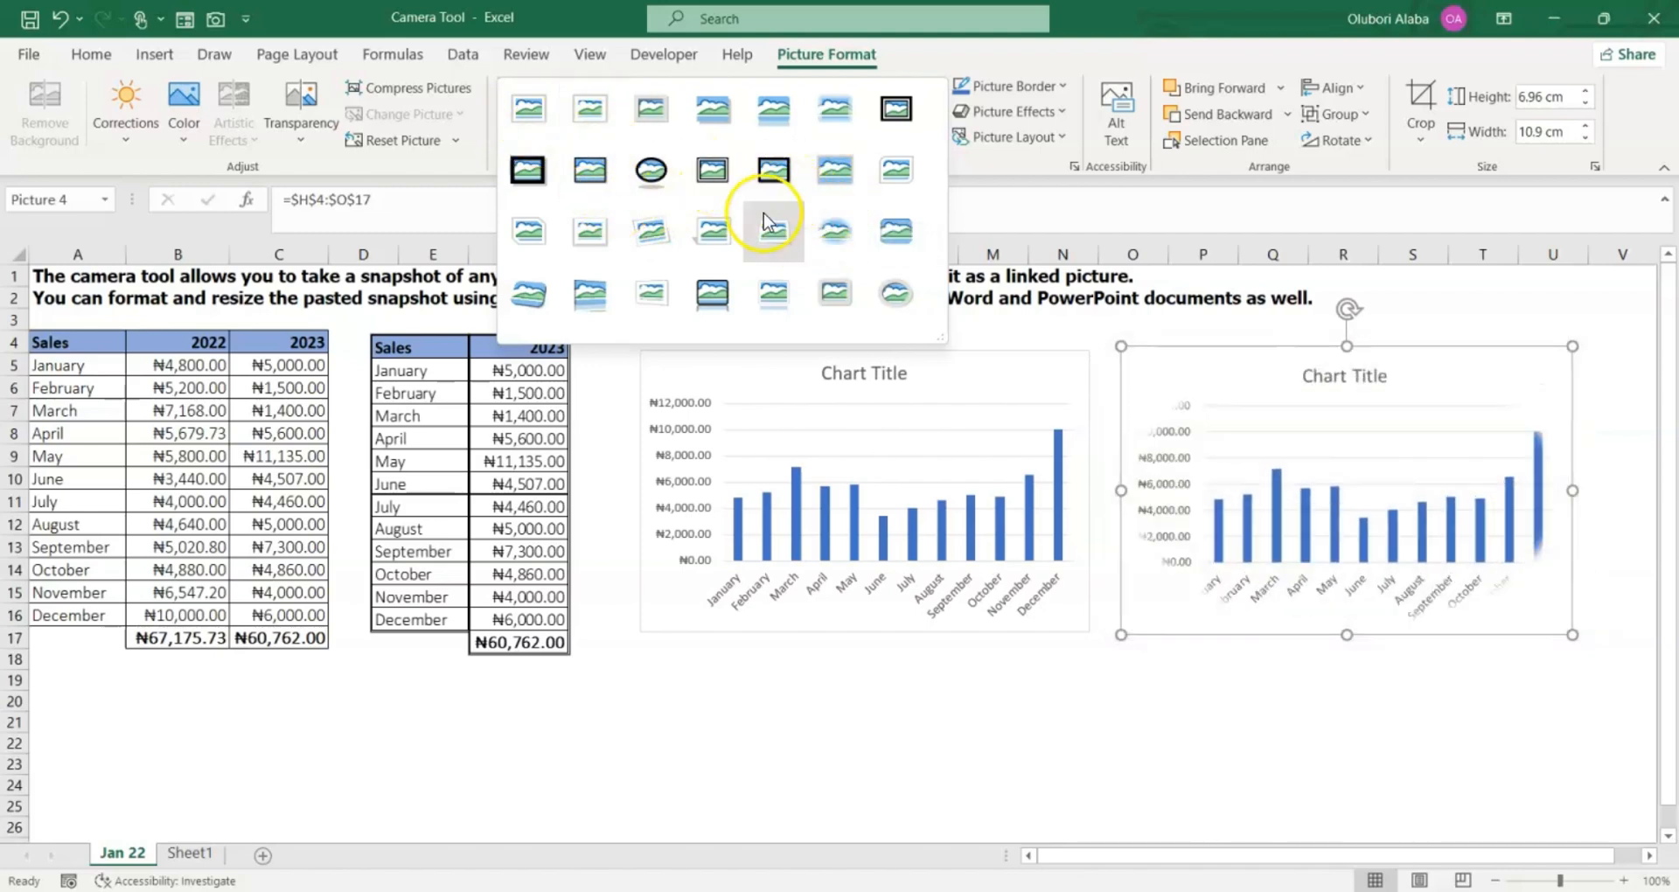
click(1099, 688)
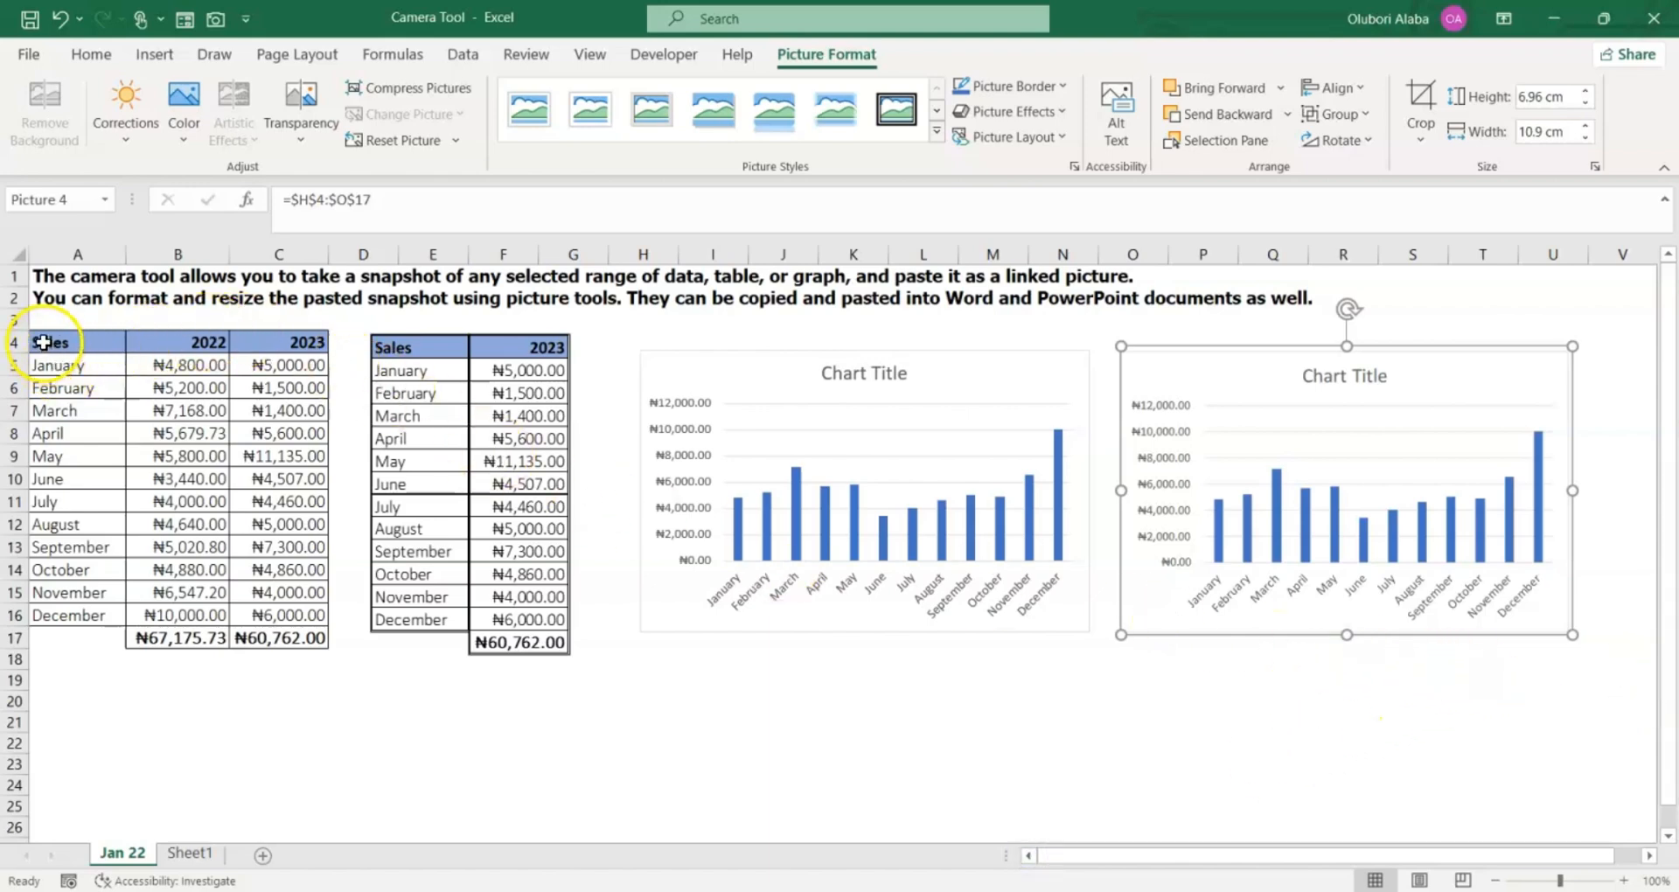
Copy the sales table A4:C17 and paste it as a linked picture.
drag(43, 342, 299, 640)
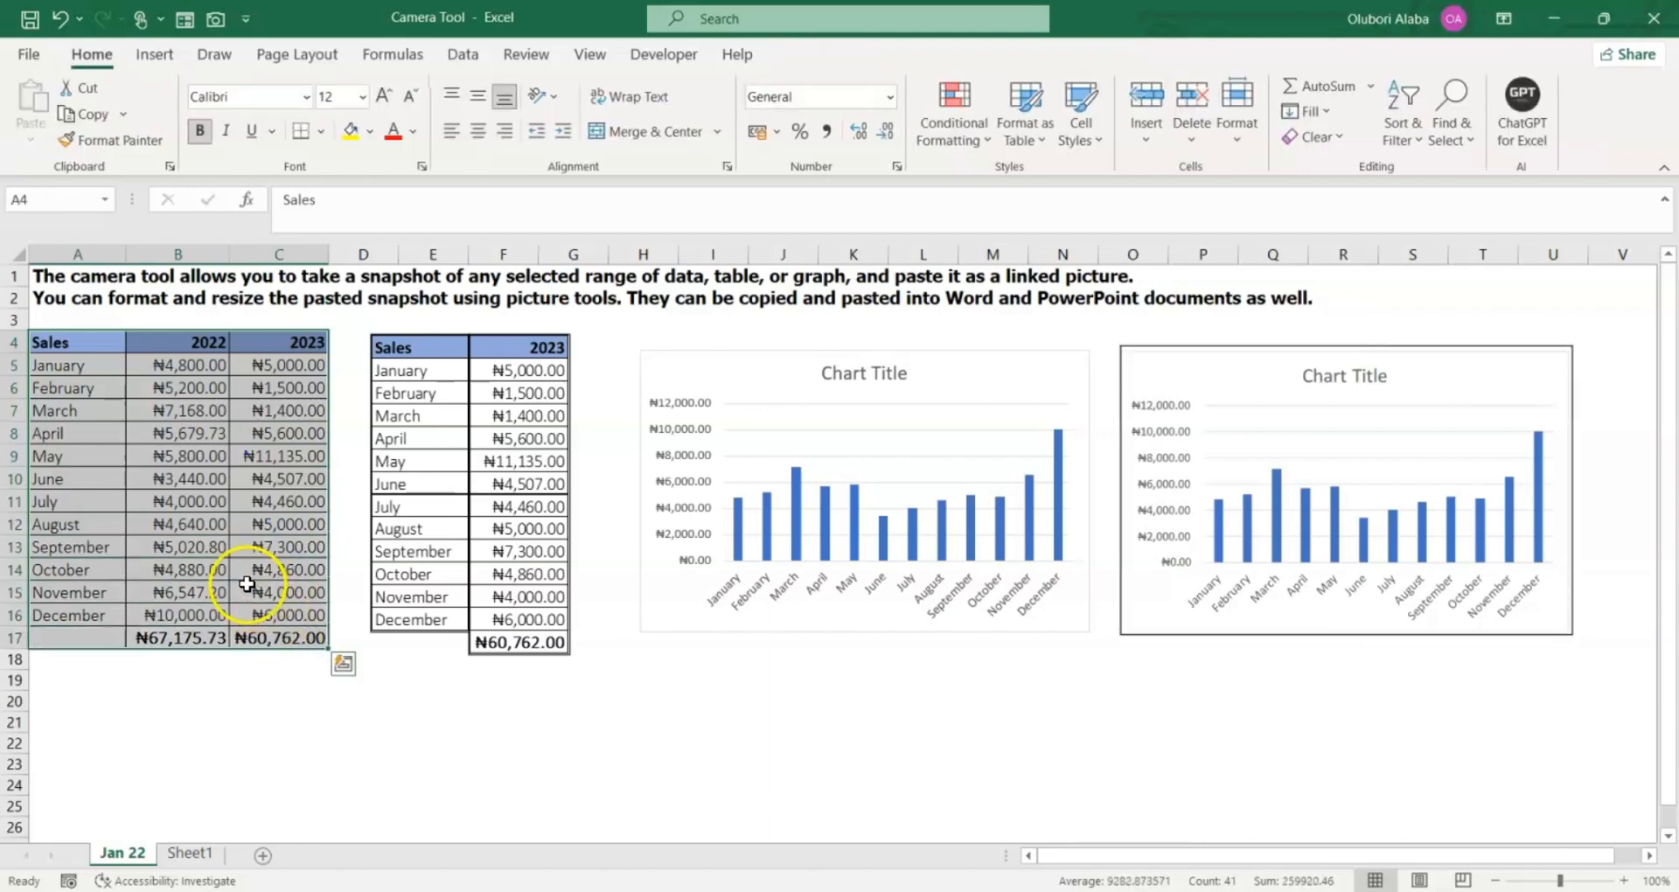
click(187, 479)
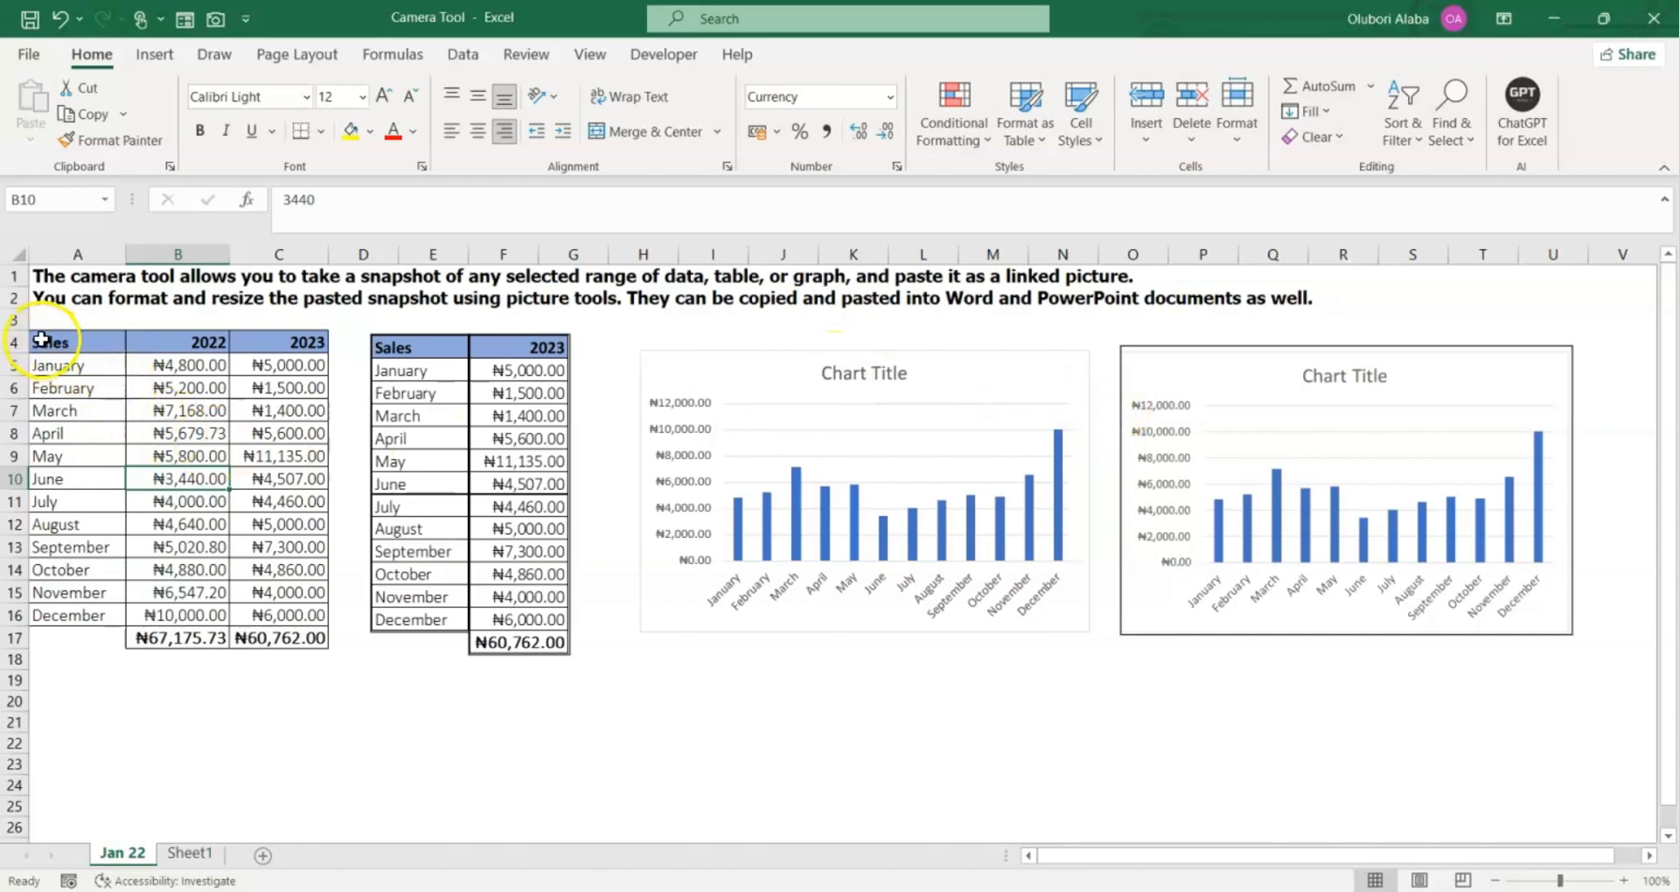
drag(42, 340, 295, 638)
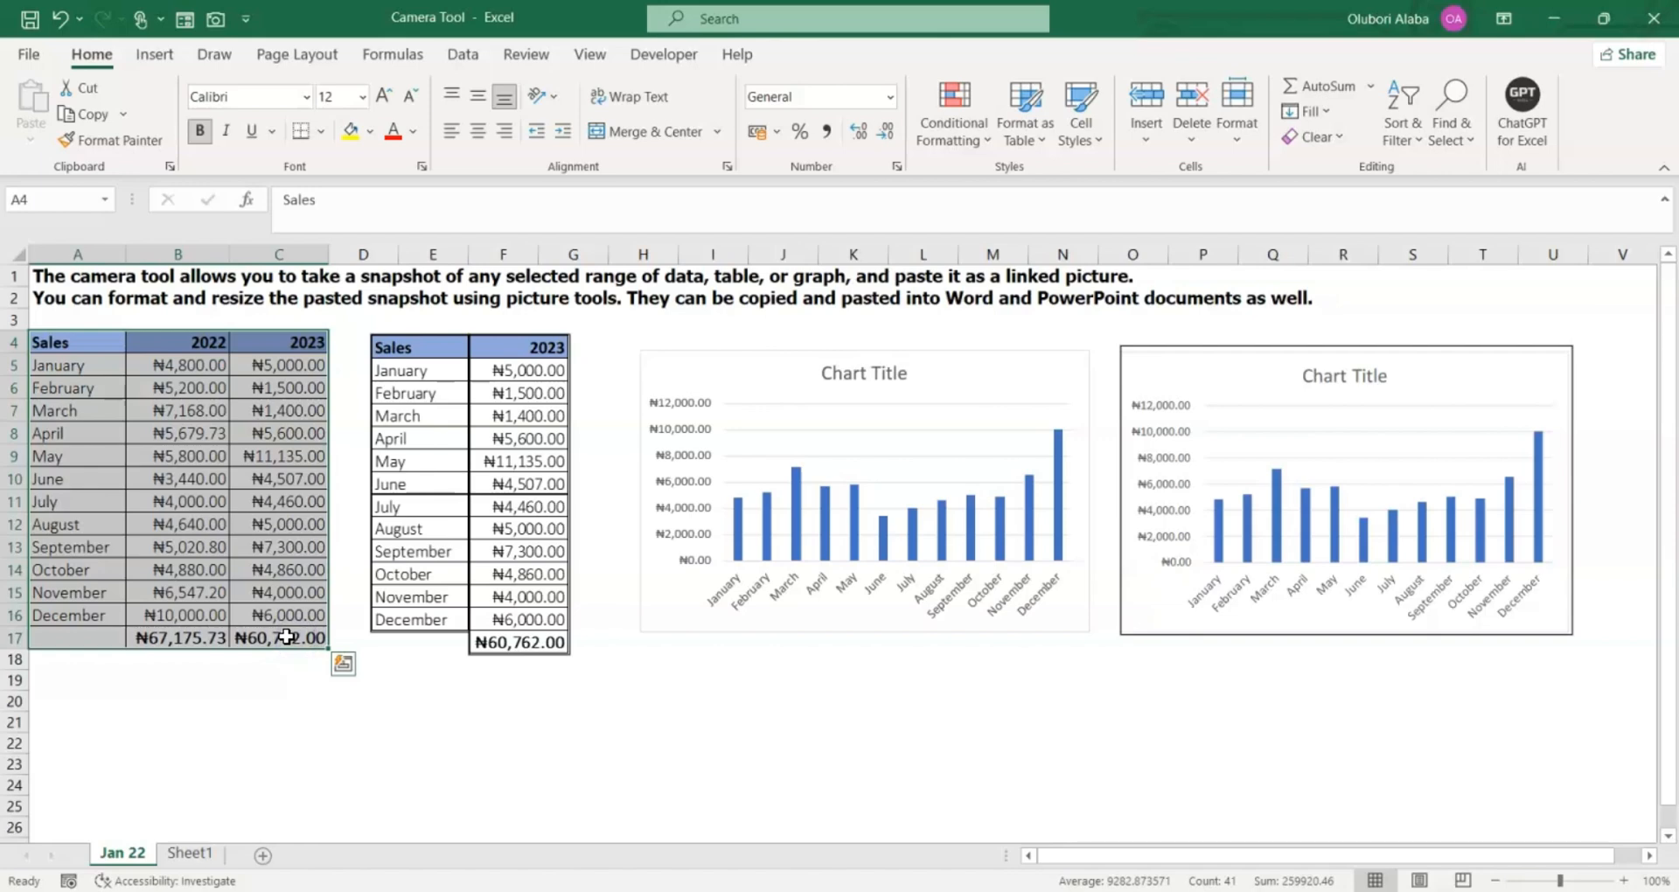
key(ctrl+c)
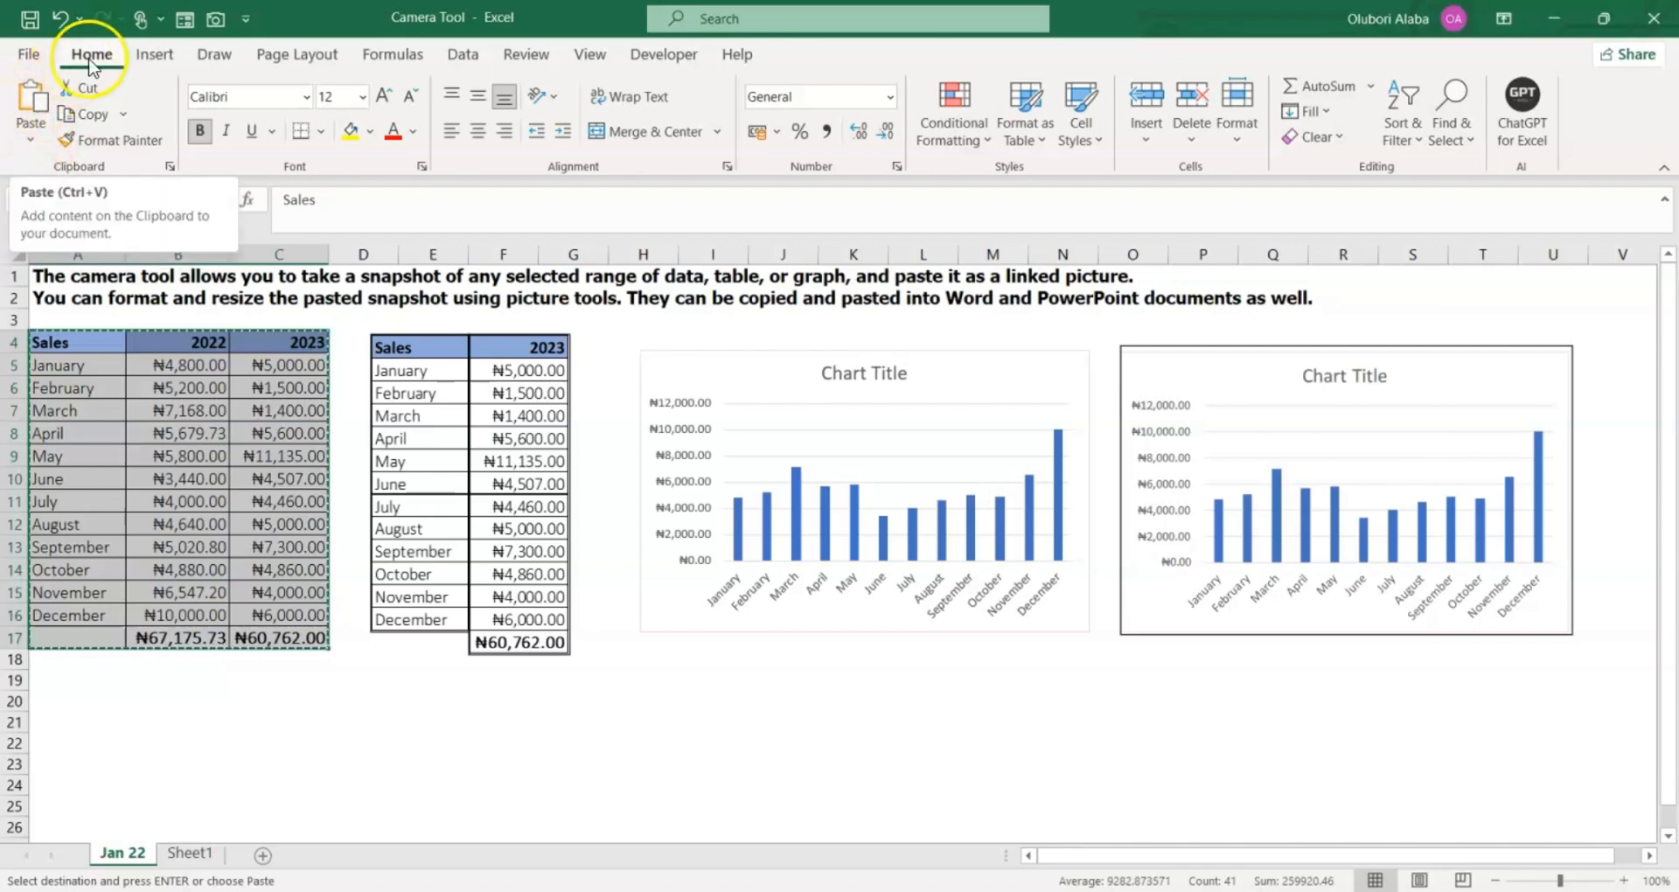
click(30, 142)
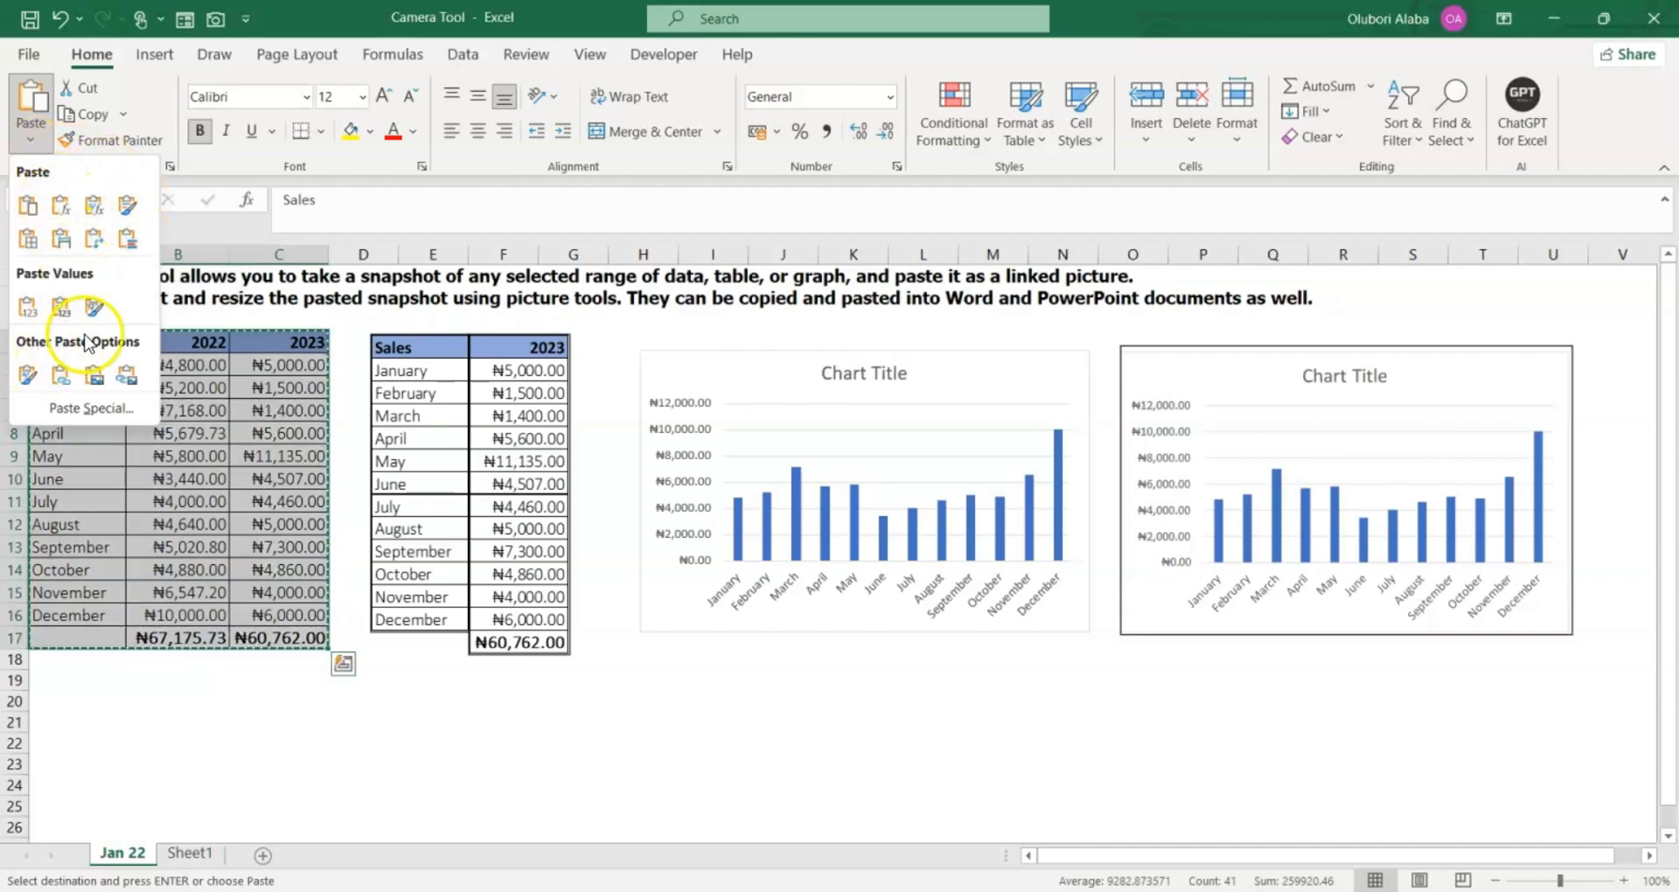
click(127, 380)
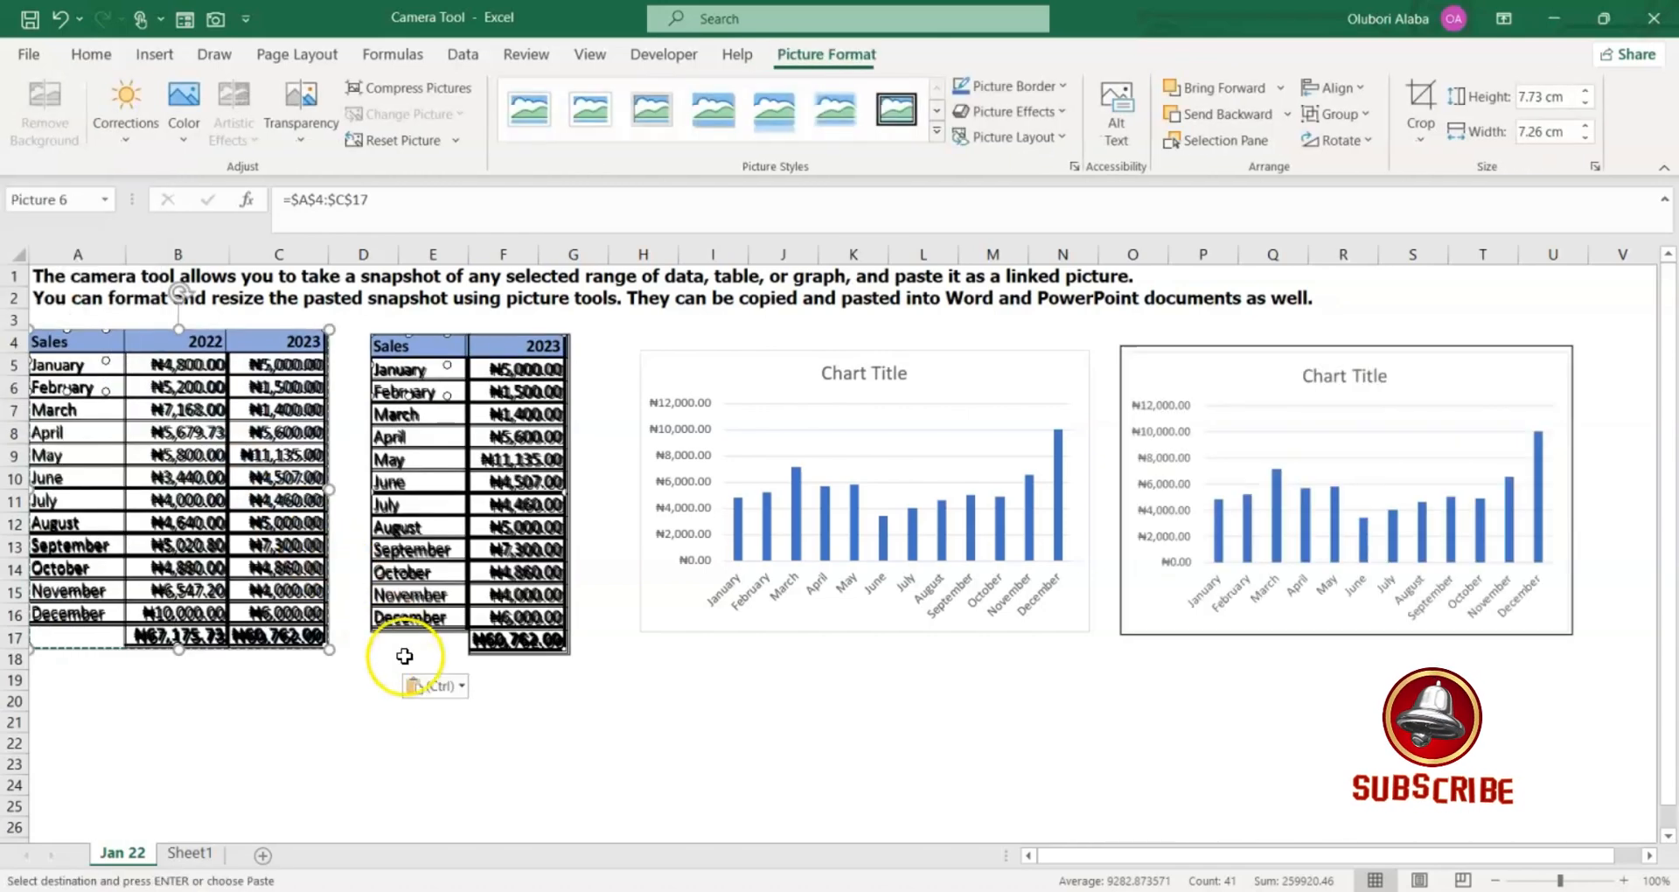
Move the pasted table picture below the sales table, starting at column B, row 18, and clear the copy selection.
click(540, 731)
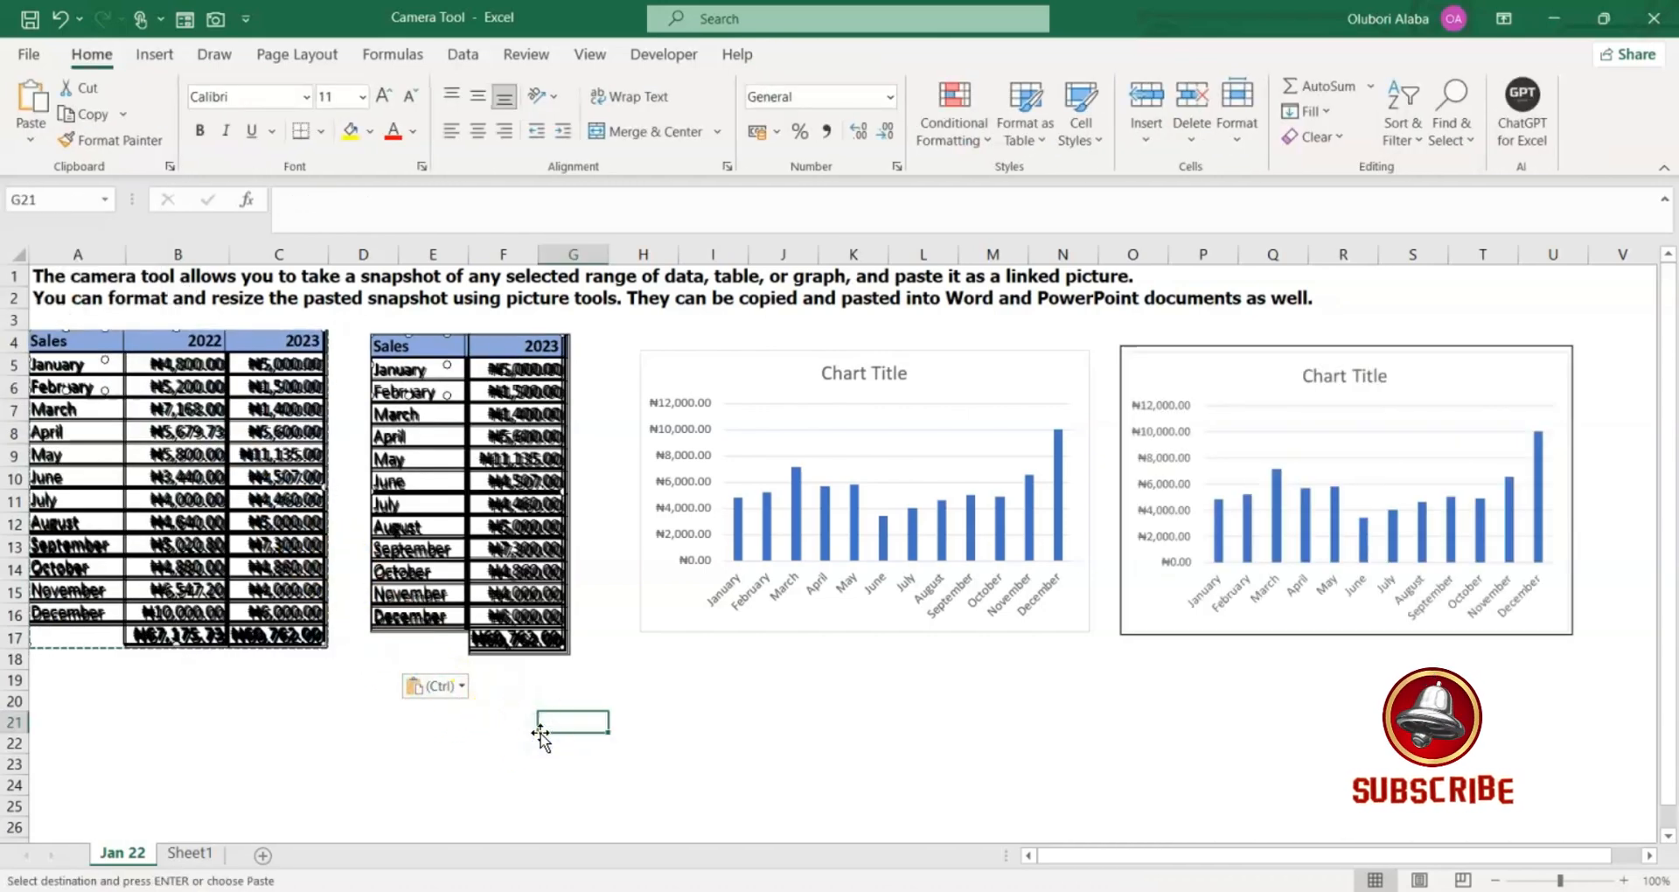
drag(242, 541, 742, 806)
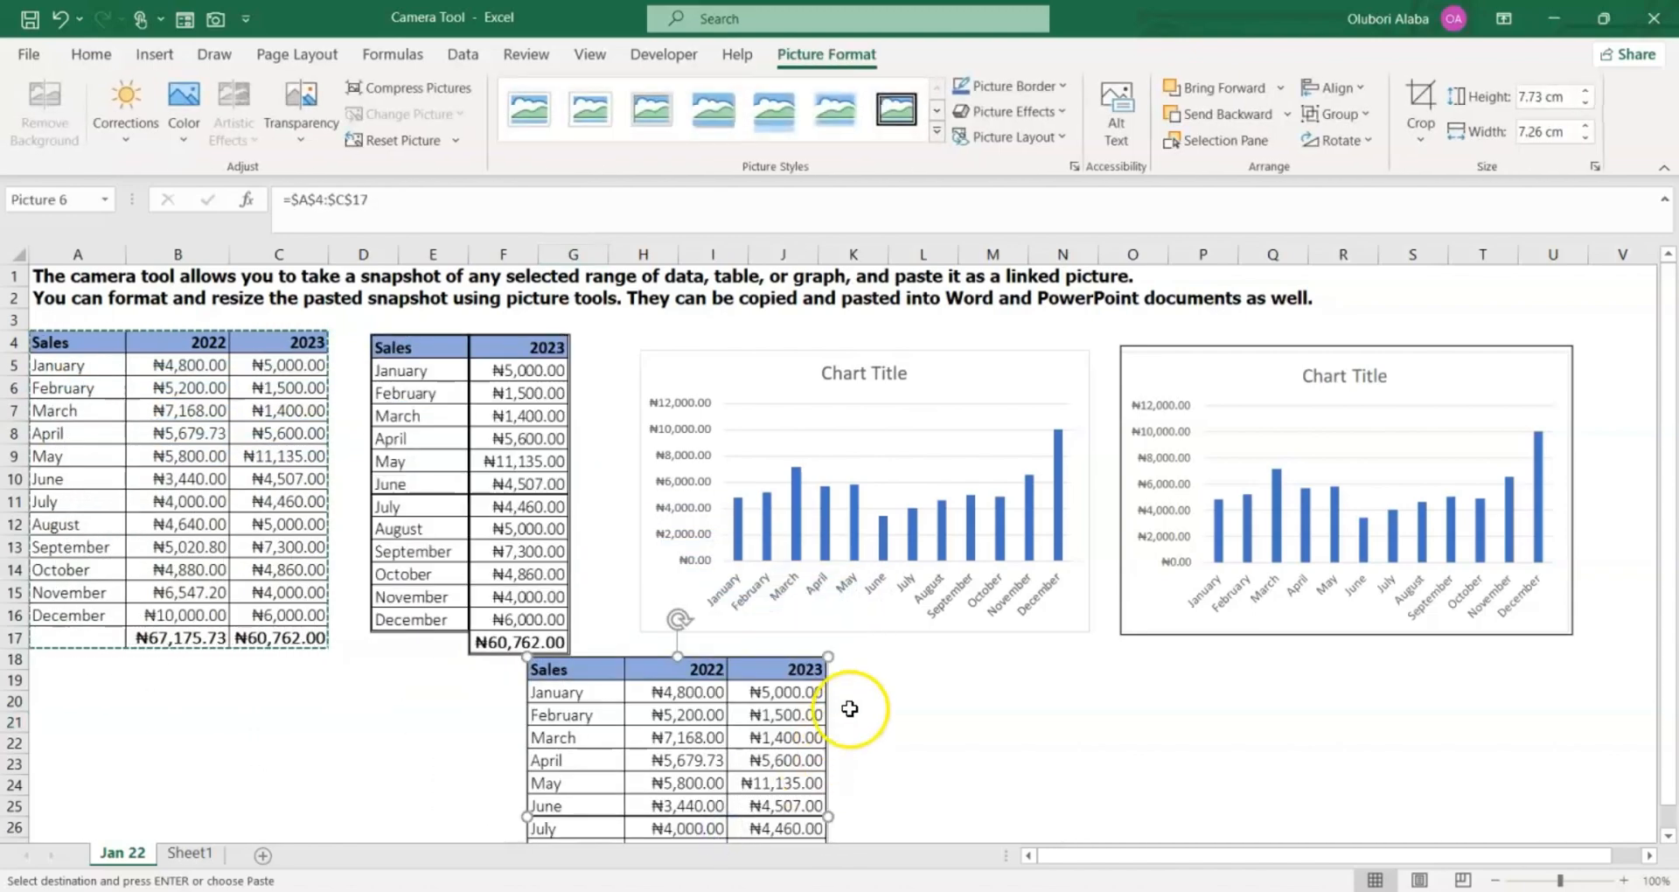
drag(611, 726, 302, 724)
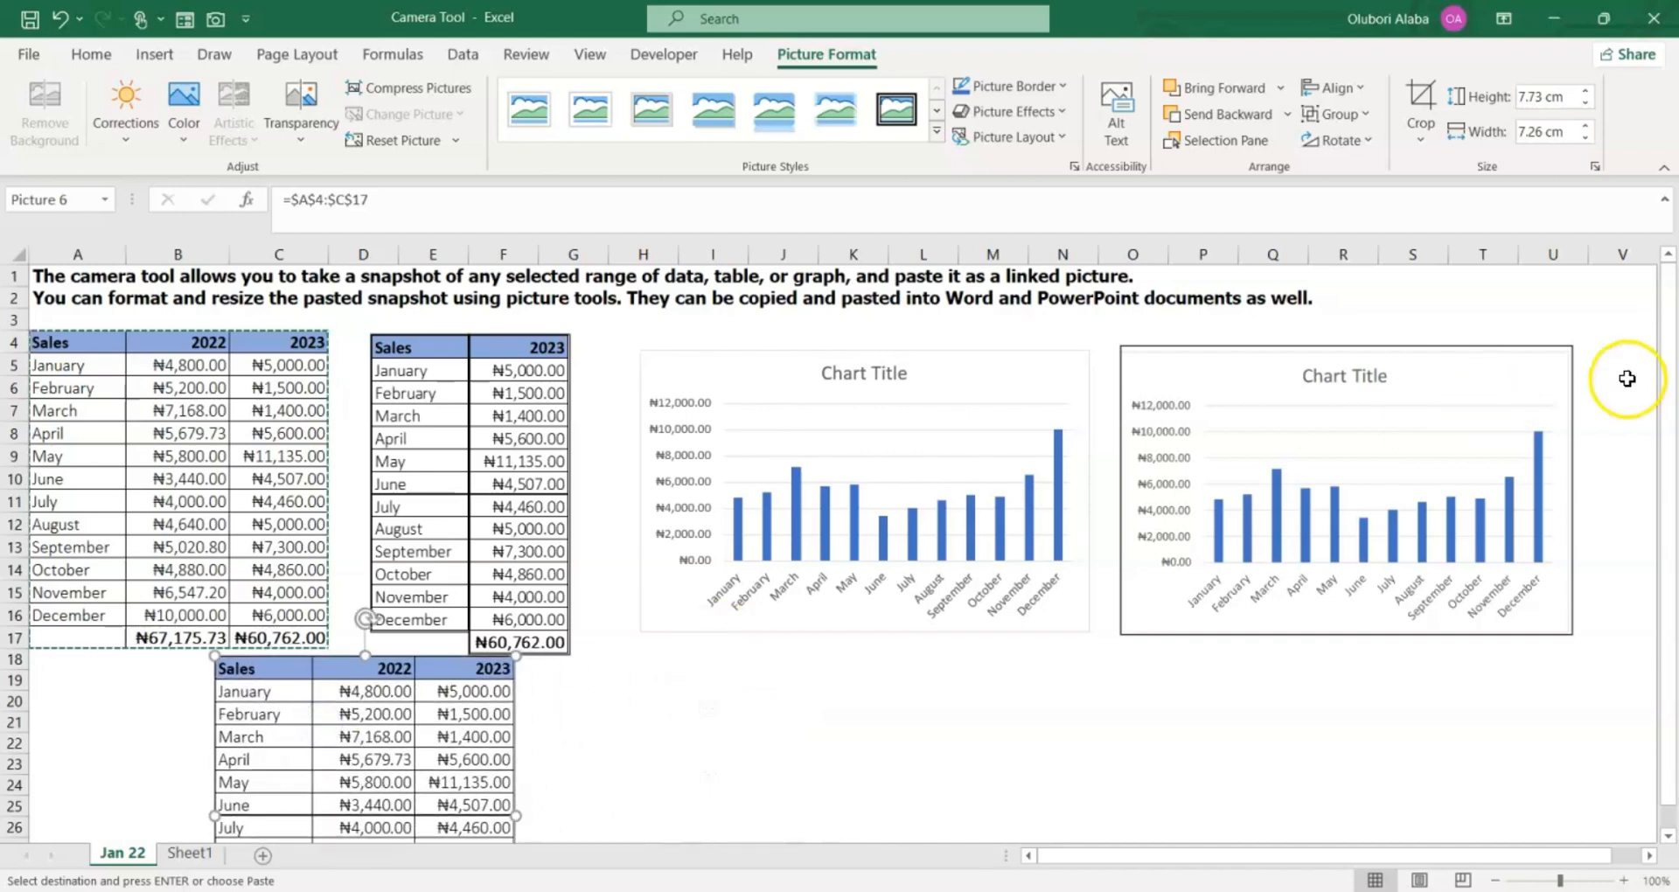
drag(1666, 385, 1672, 429)
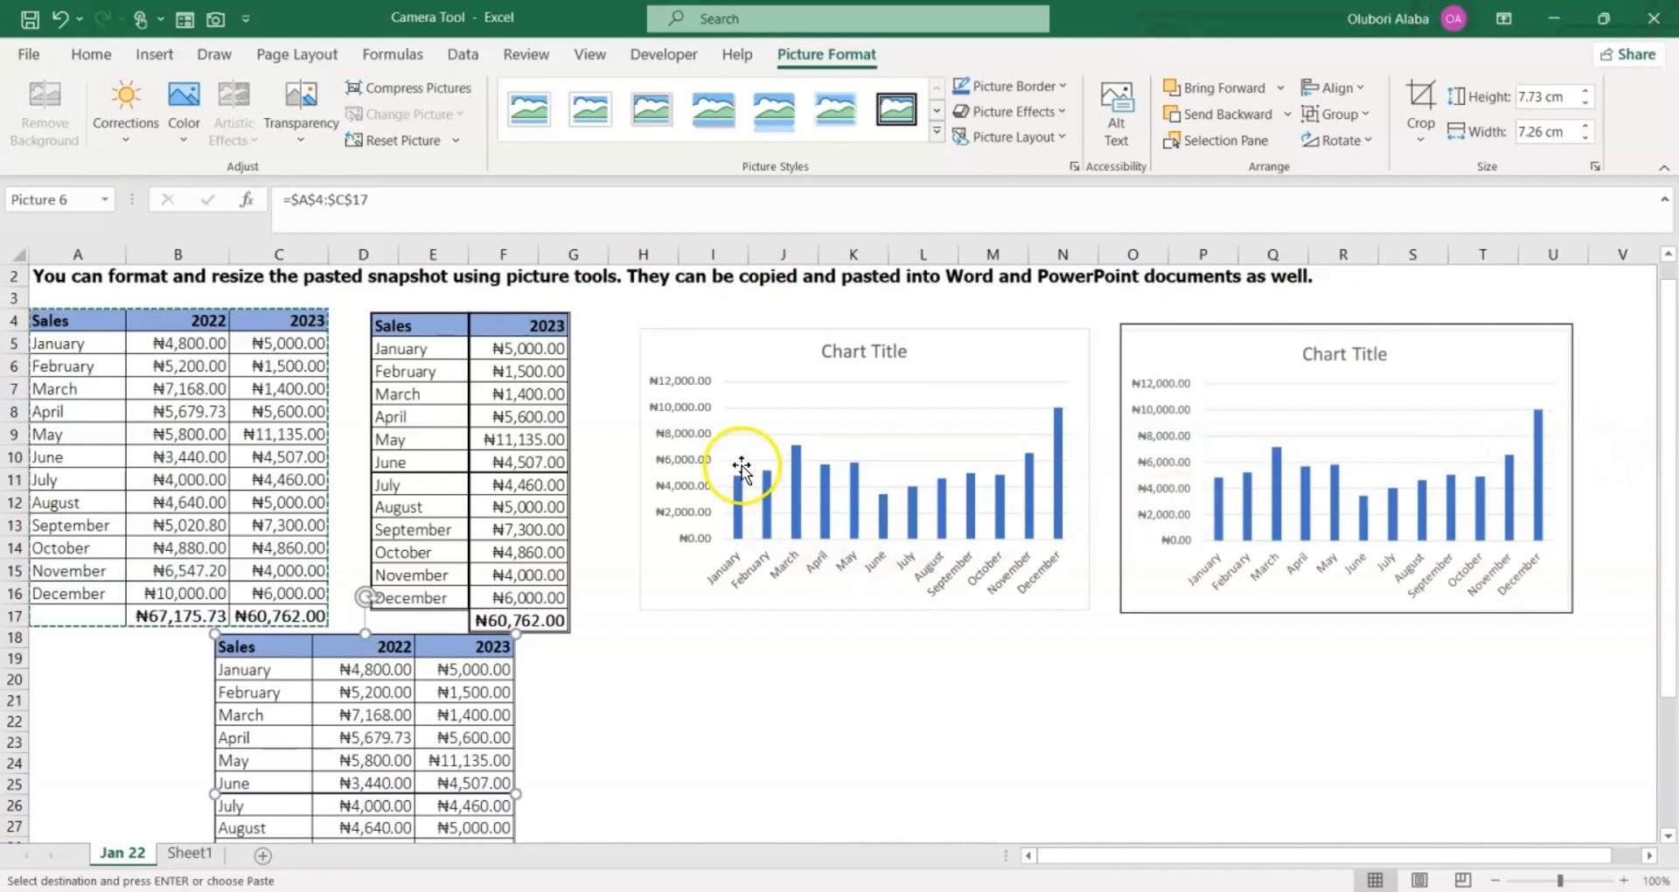
click(647, 489)
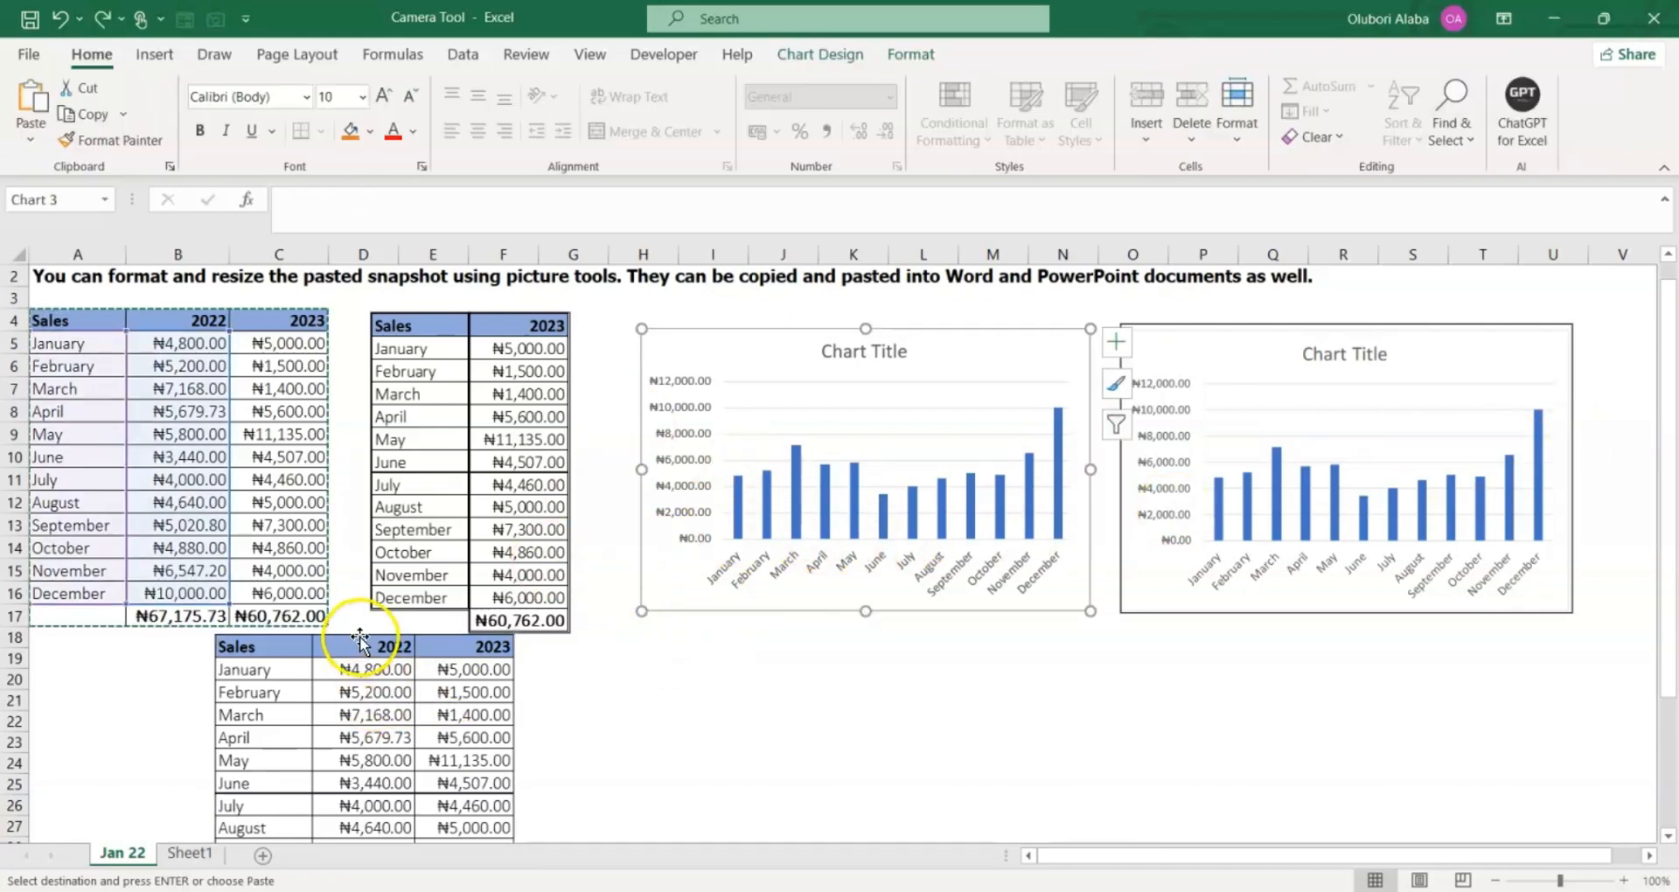
drag(350, 644, 304, 645)
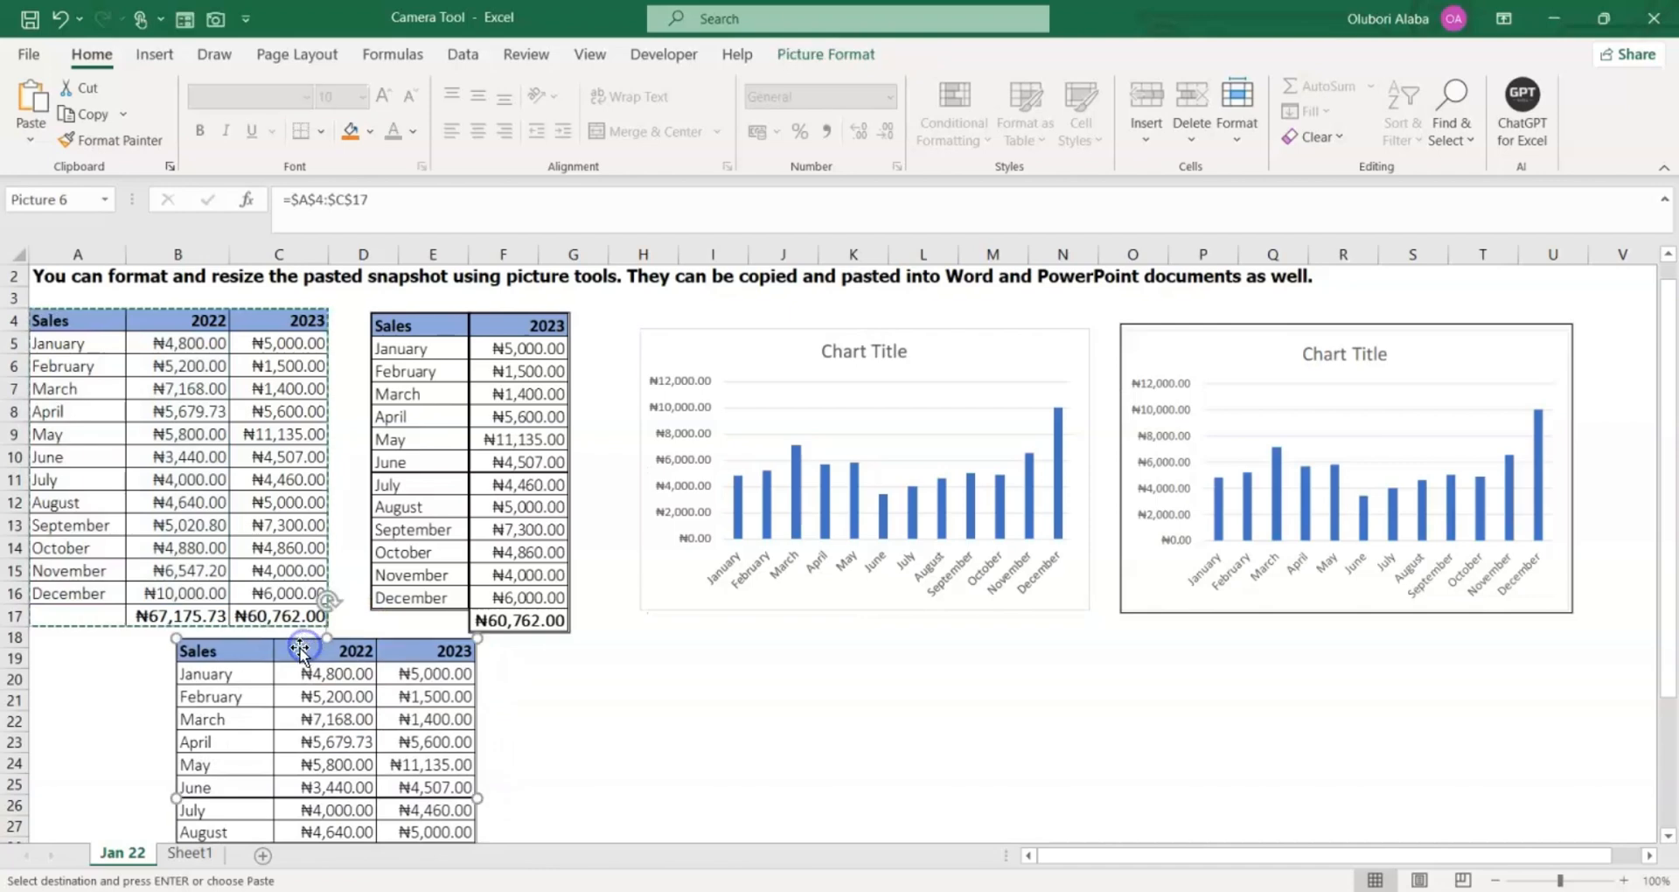
click(295, 635)
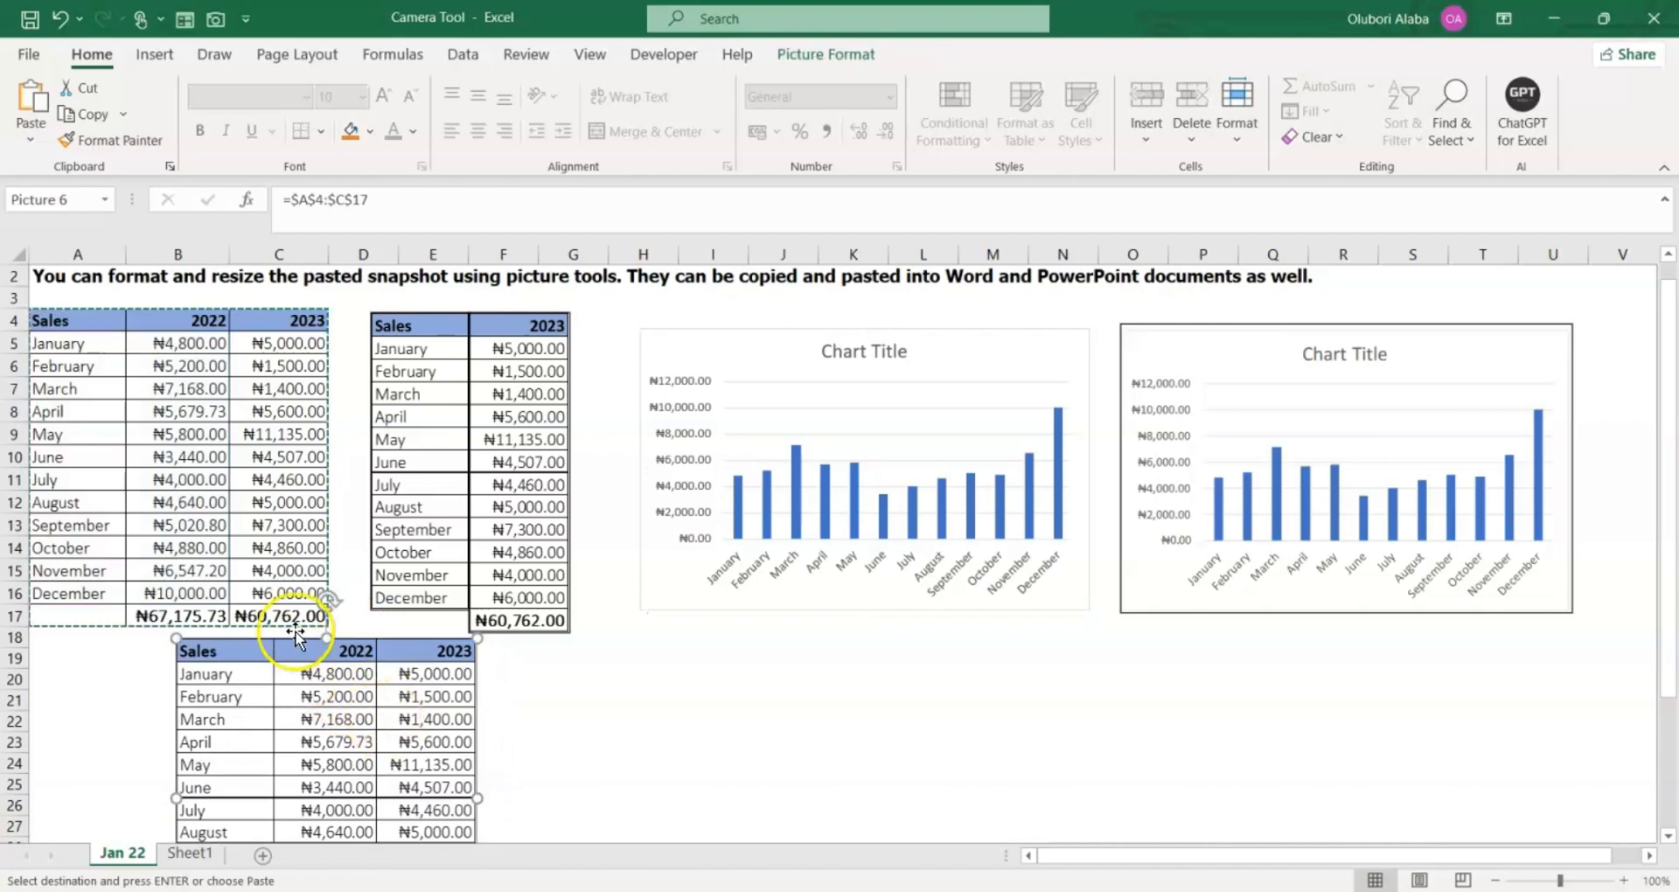
click(168, 367)
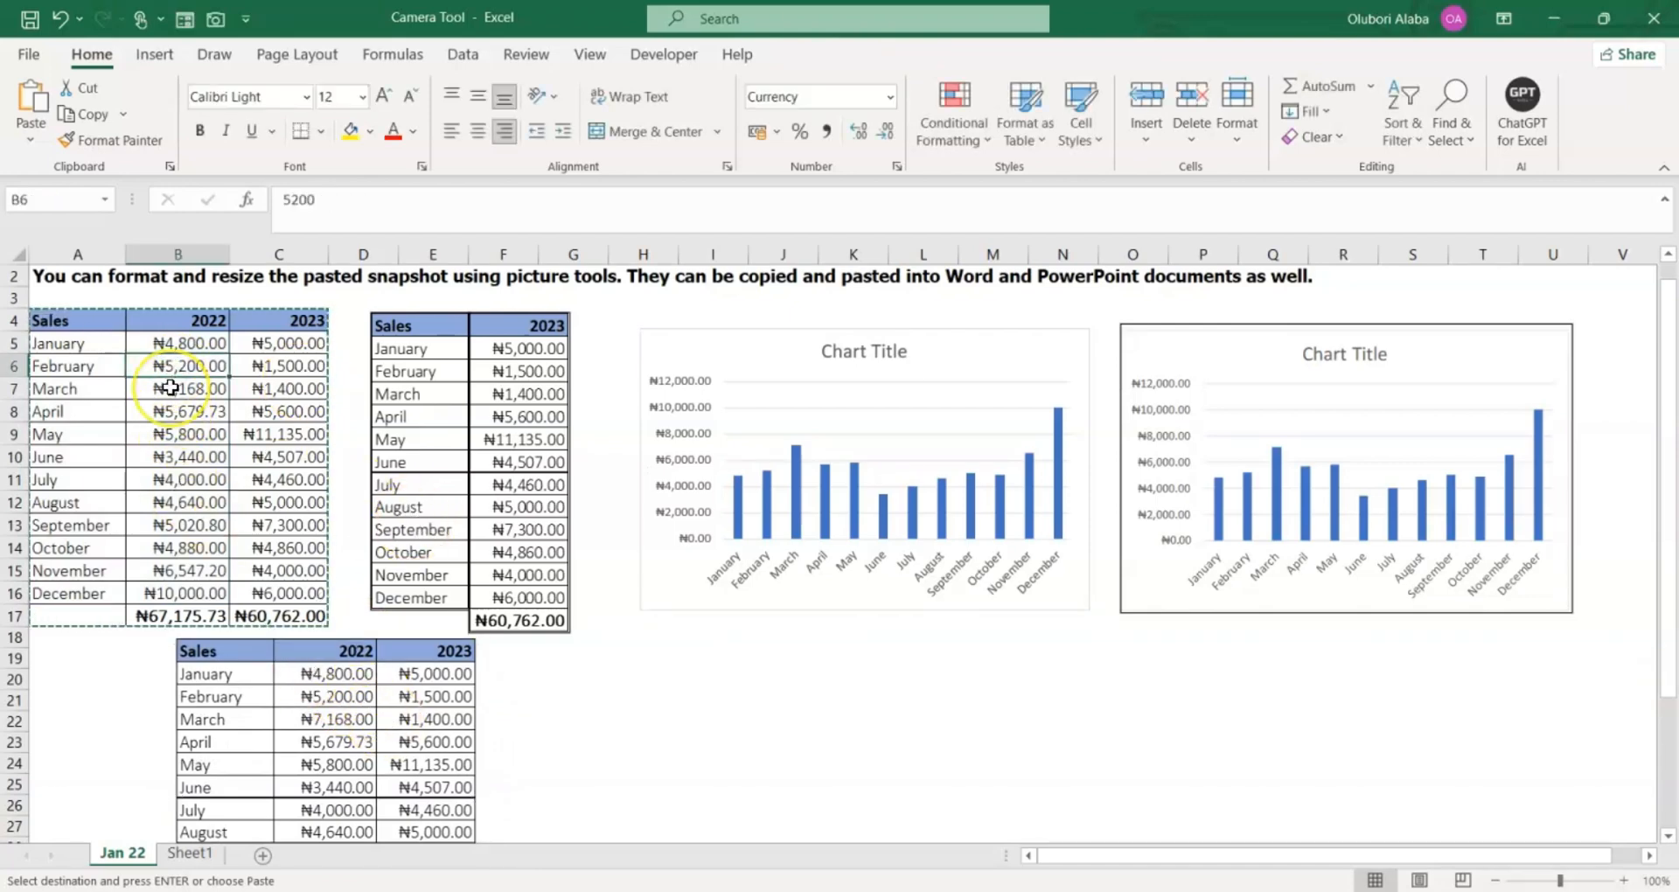
key(Escape)
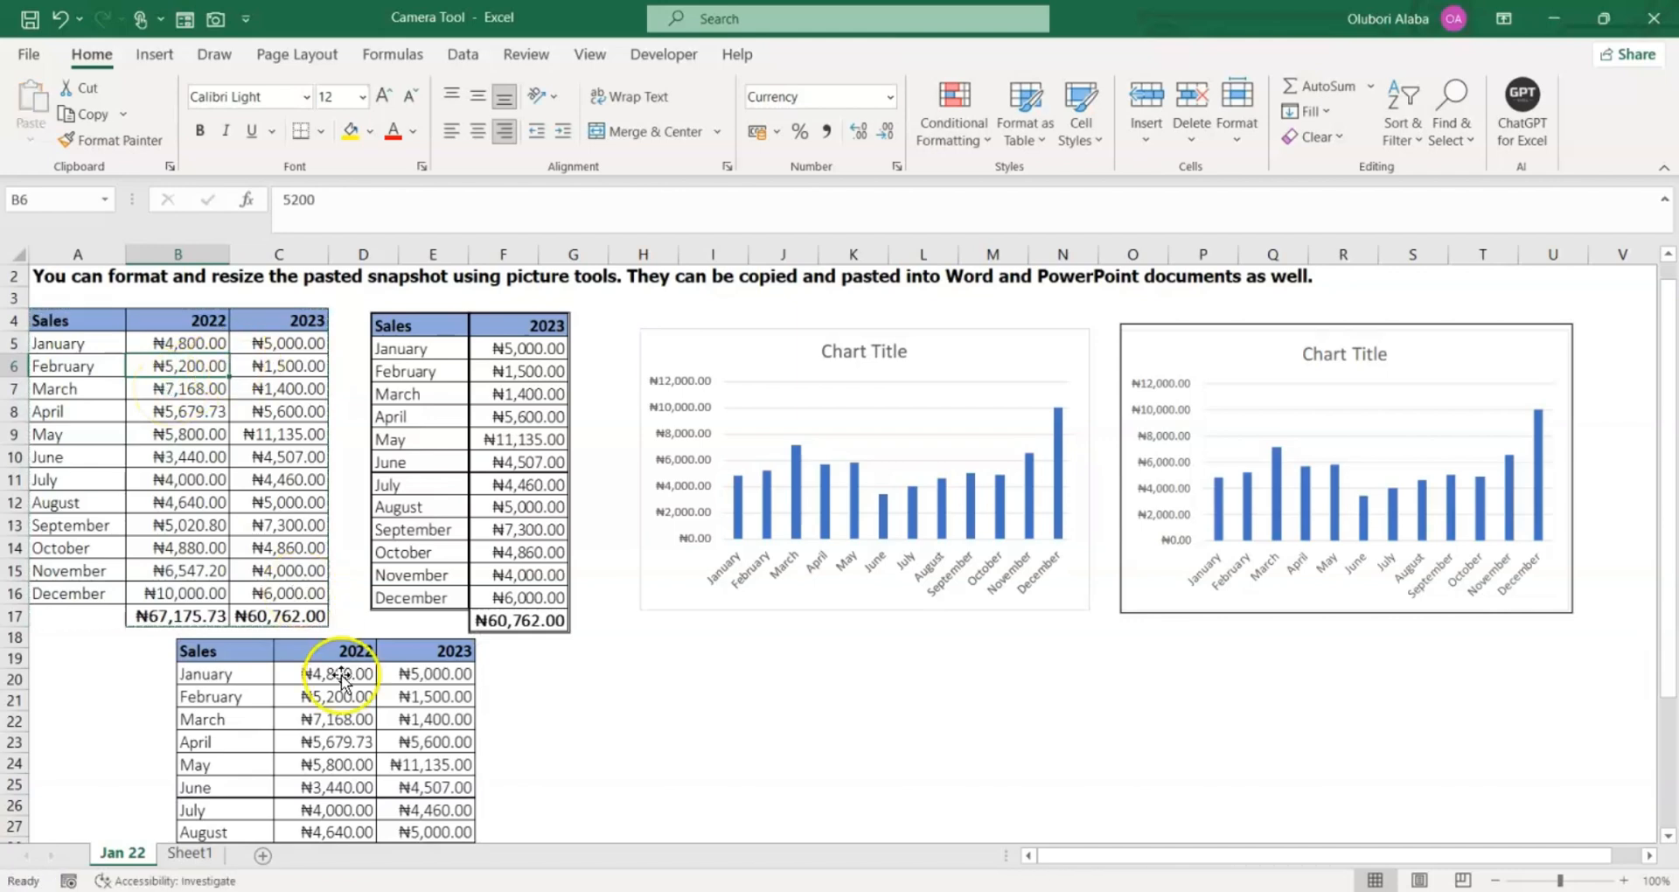
Set the May 2022 sales in B9 to 15000 to test the linked table picture below the sales table, and select that picture.
click(363, 730)
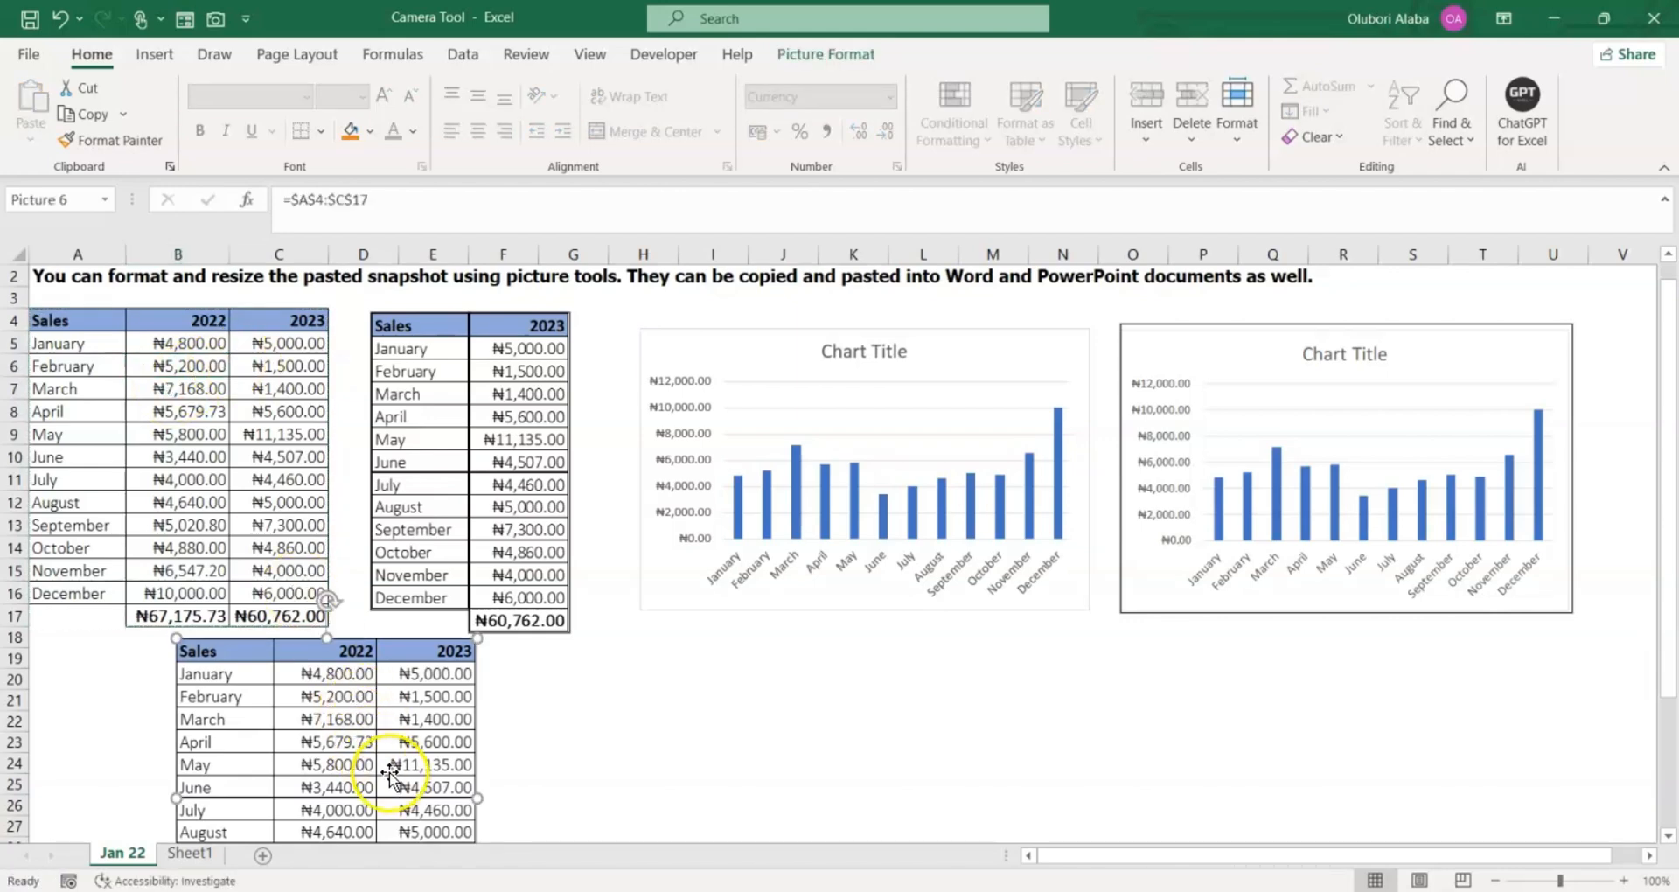
click(169, 369)
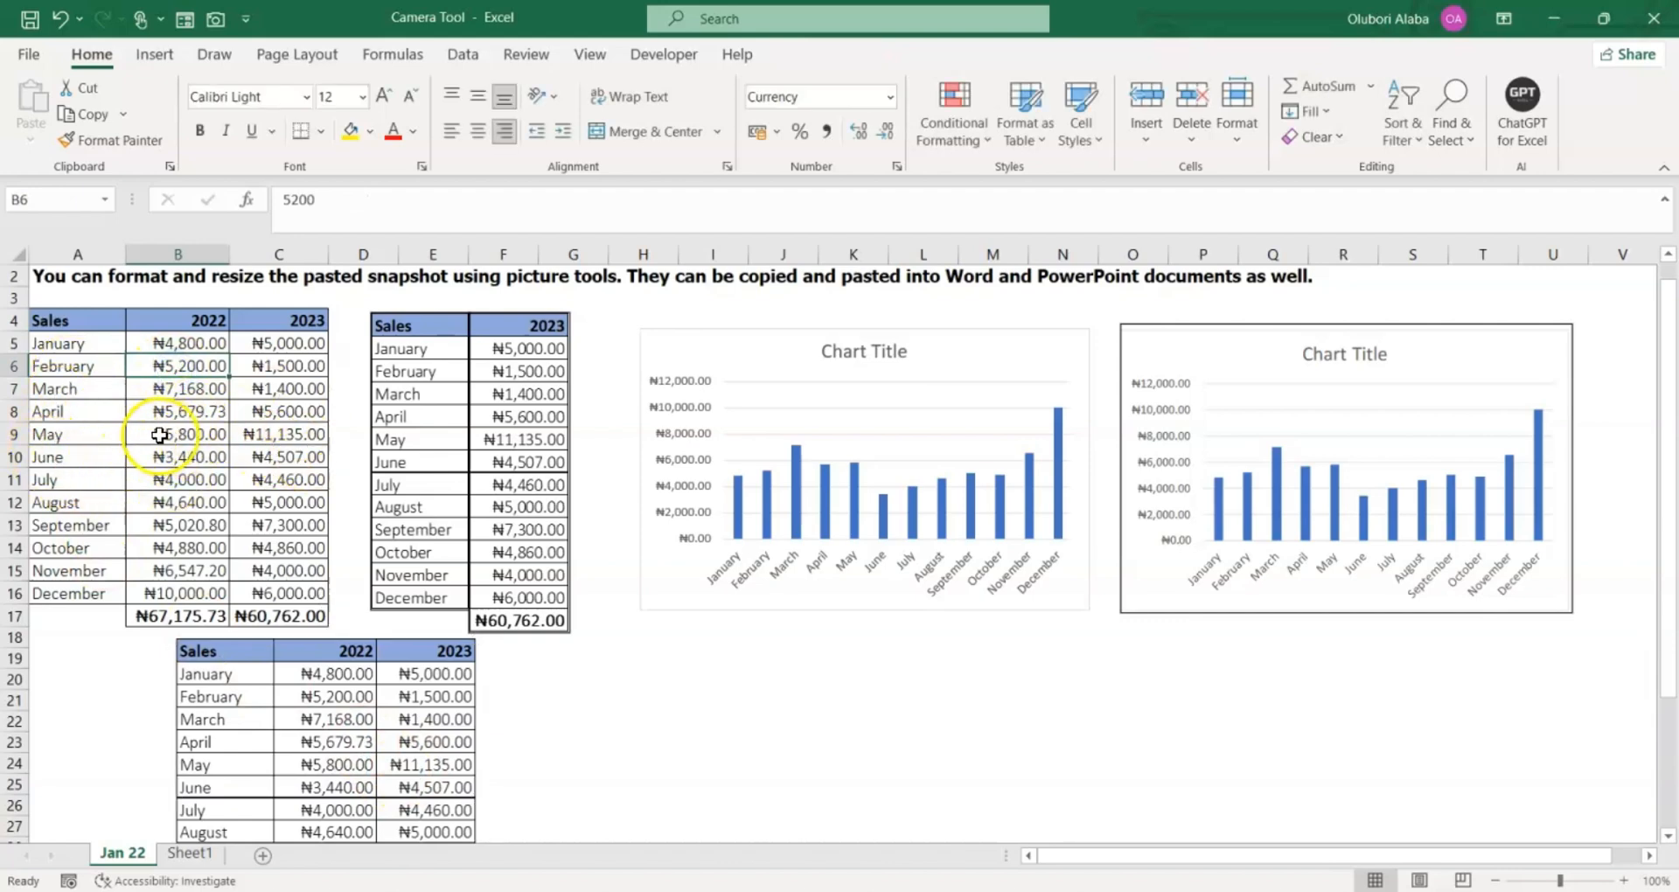
click(186, 431)
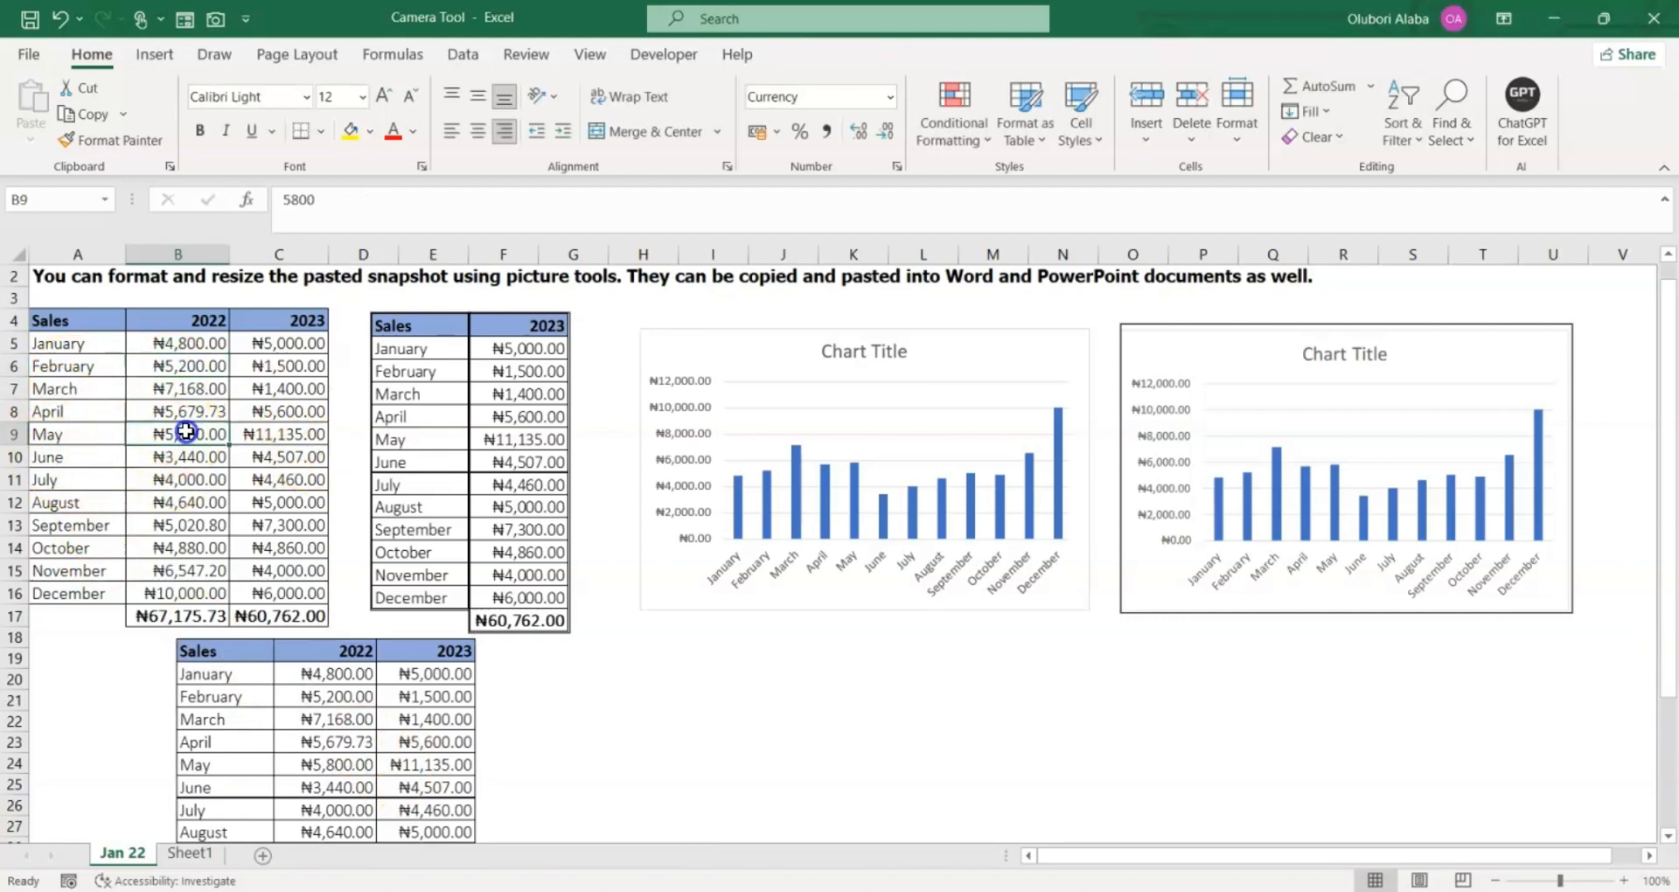
text(1)
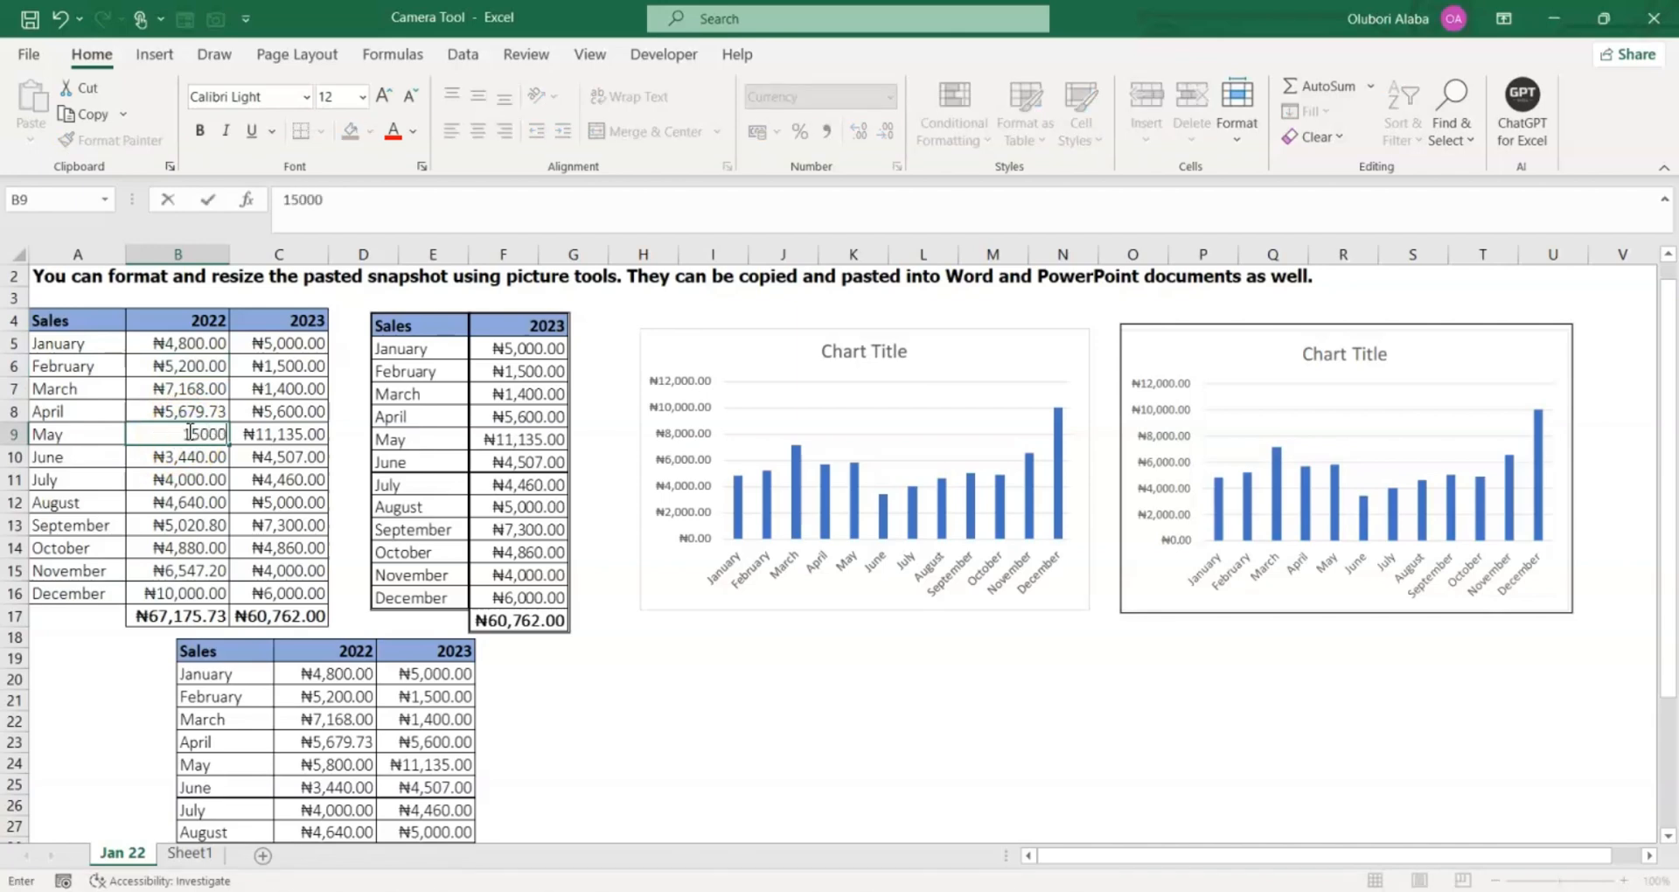
key(Return)
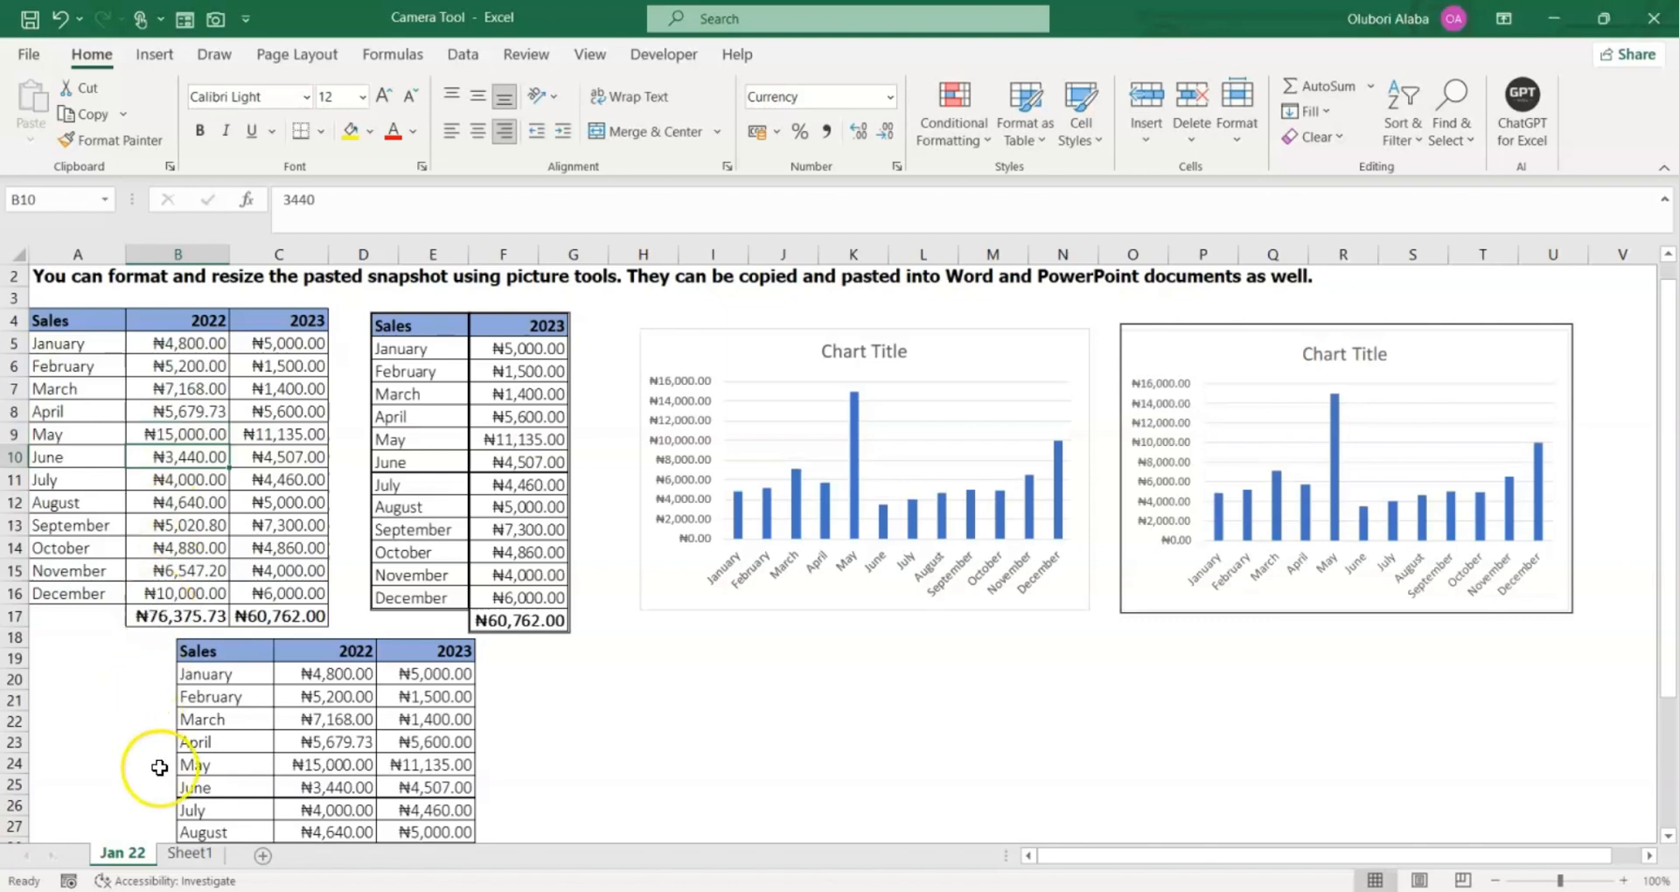
click(331, 763)
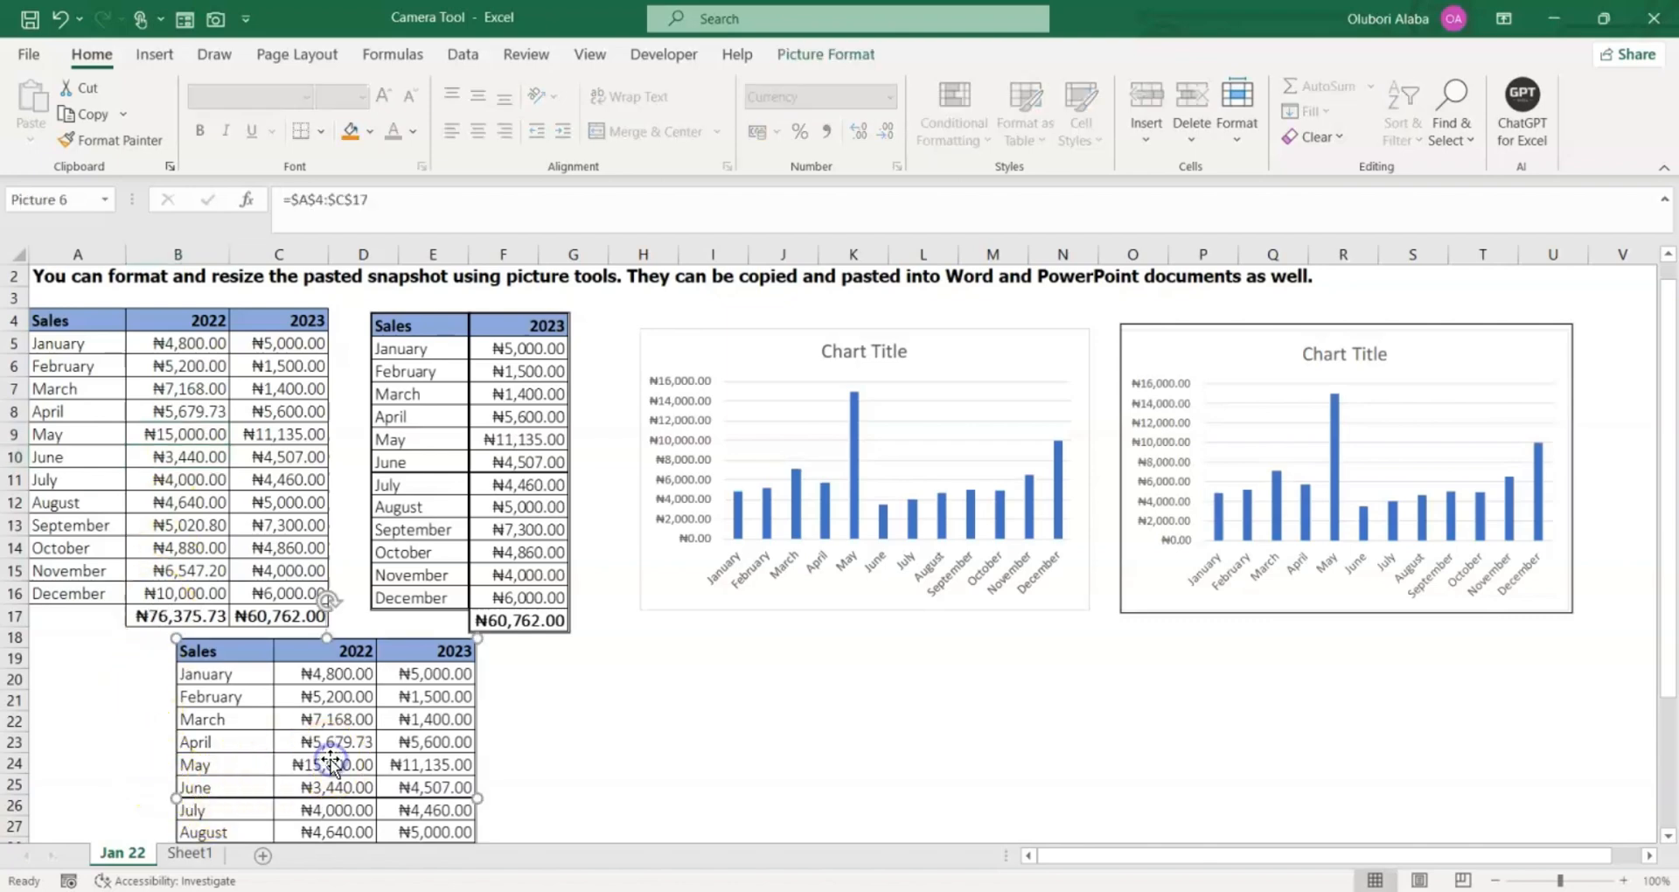